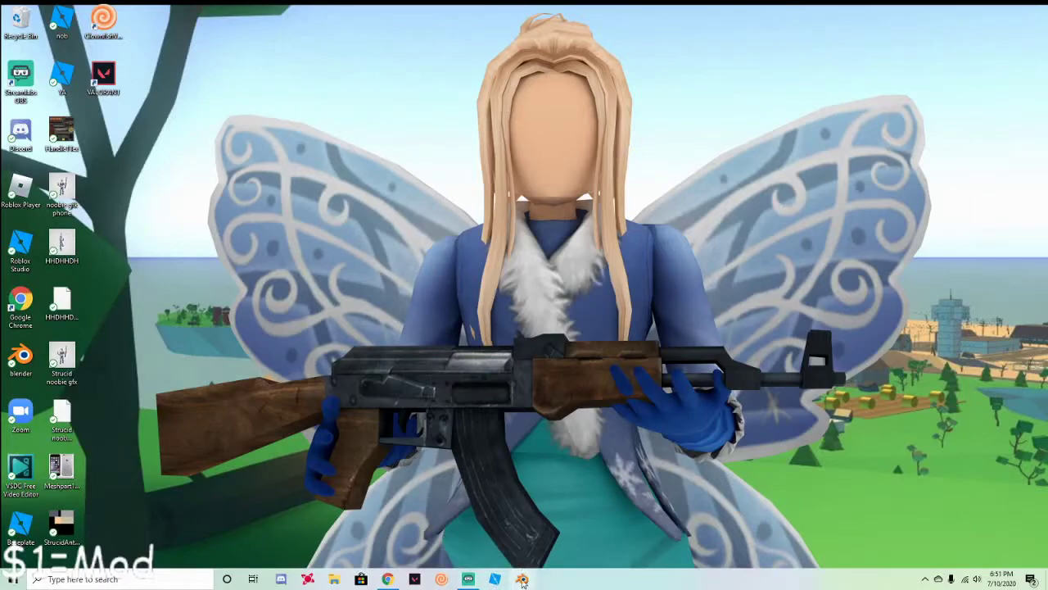
# Step: Switch to Chrome to view the pixlr.com photo editor page, and minimize the browser
pyautogui.click(392, 578)
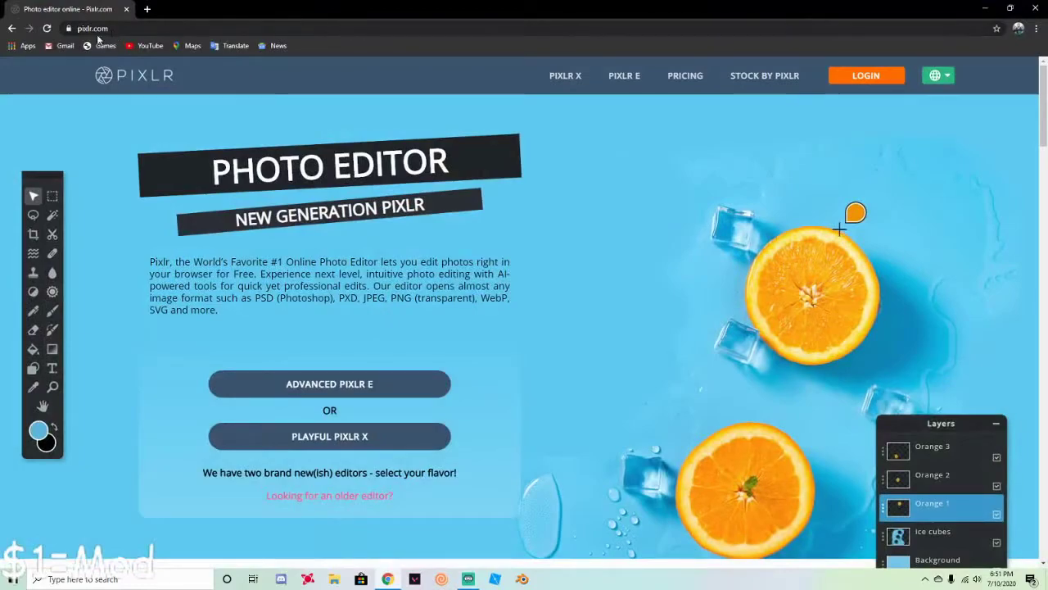
pyautogui.click(984, 8)
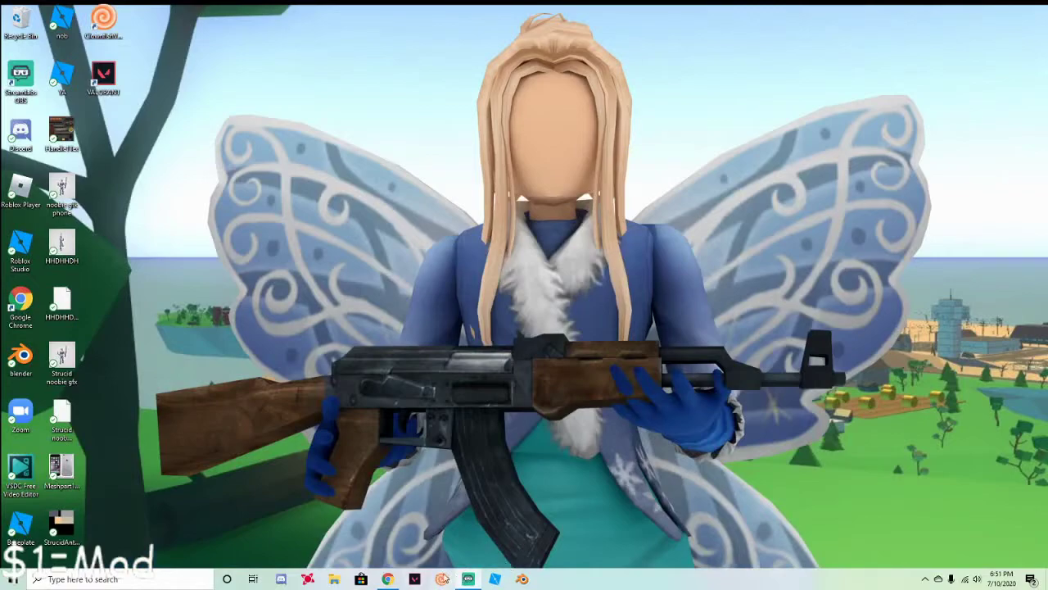
pyautogui.click(384, 579)
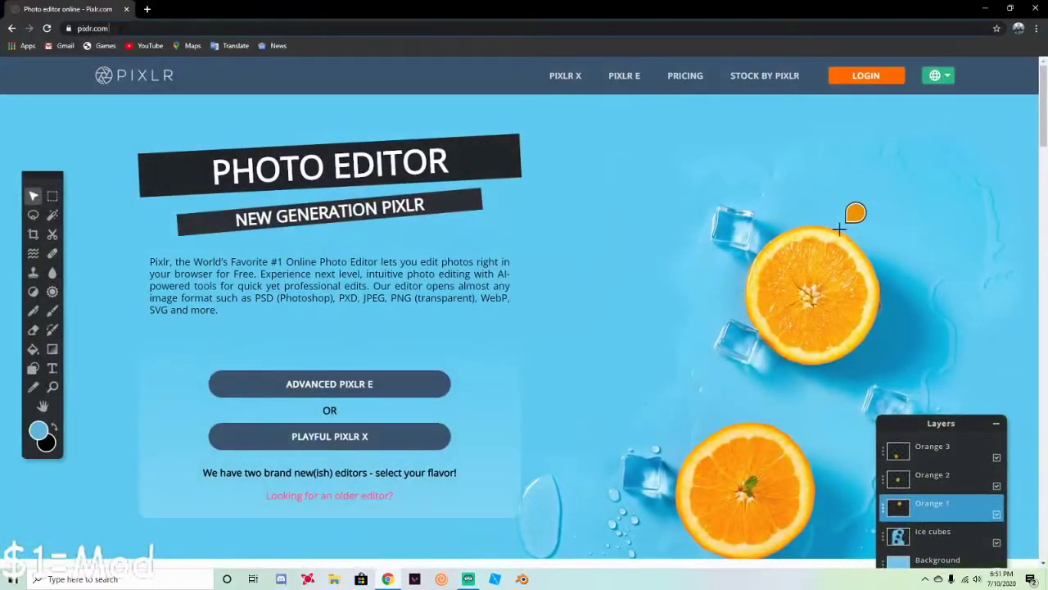
pyautogui.click(88, 70)
pyautogui.moveTo(109, 29); pyautogui.dragTo(102, 29)
pyautogui.click(74, 65)
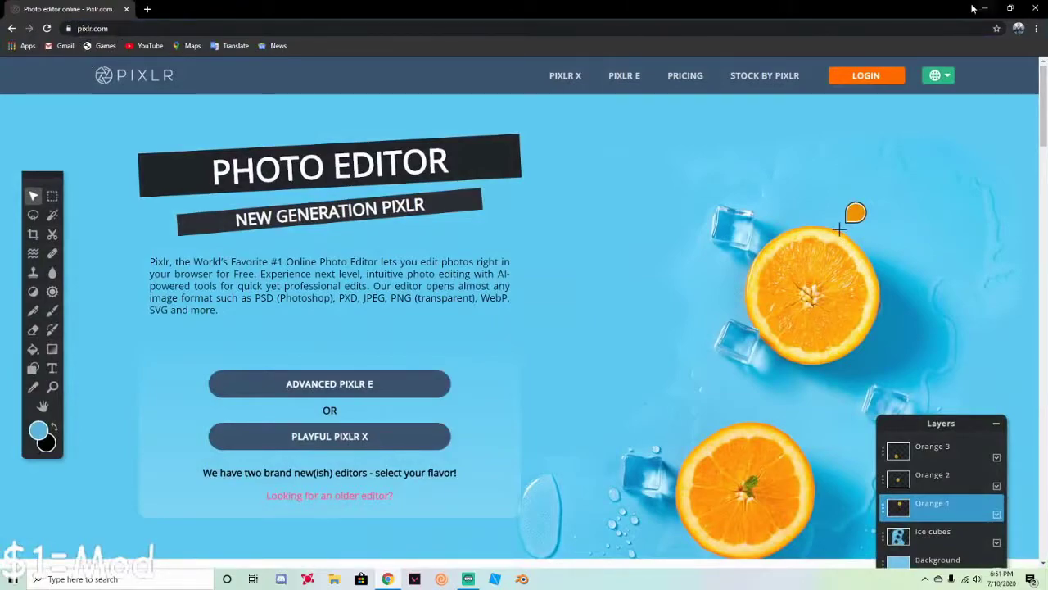
pyautogui.click(985, 9)
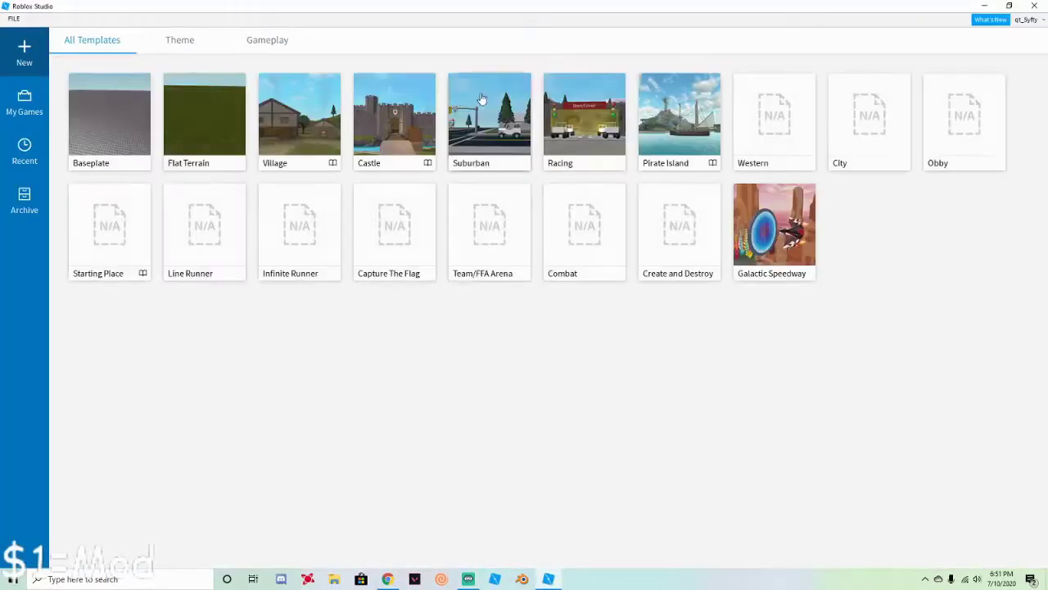
# Step: Create a new place from the Baseplate template and search the marketplace models for "aawa"
pyautogui.click(110, 132)
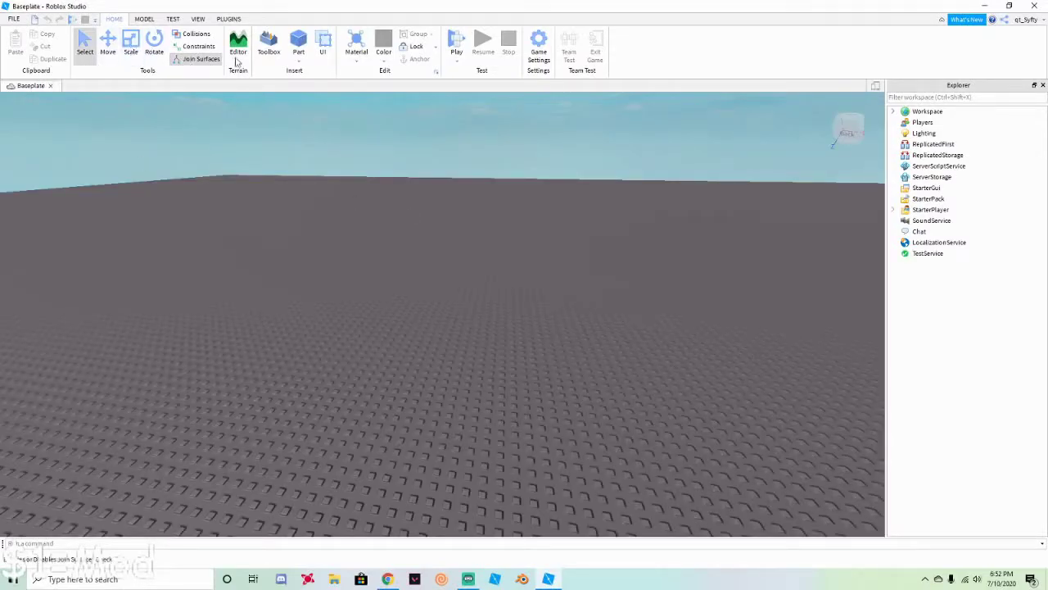
pyautogui.click(270, 45)
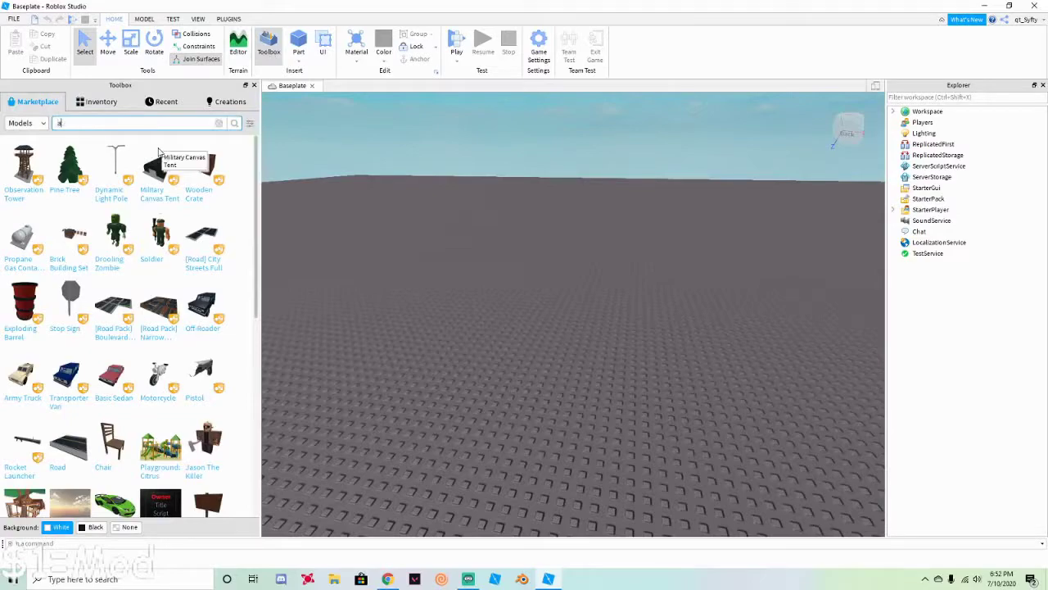
pyautogui.press('Return')
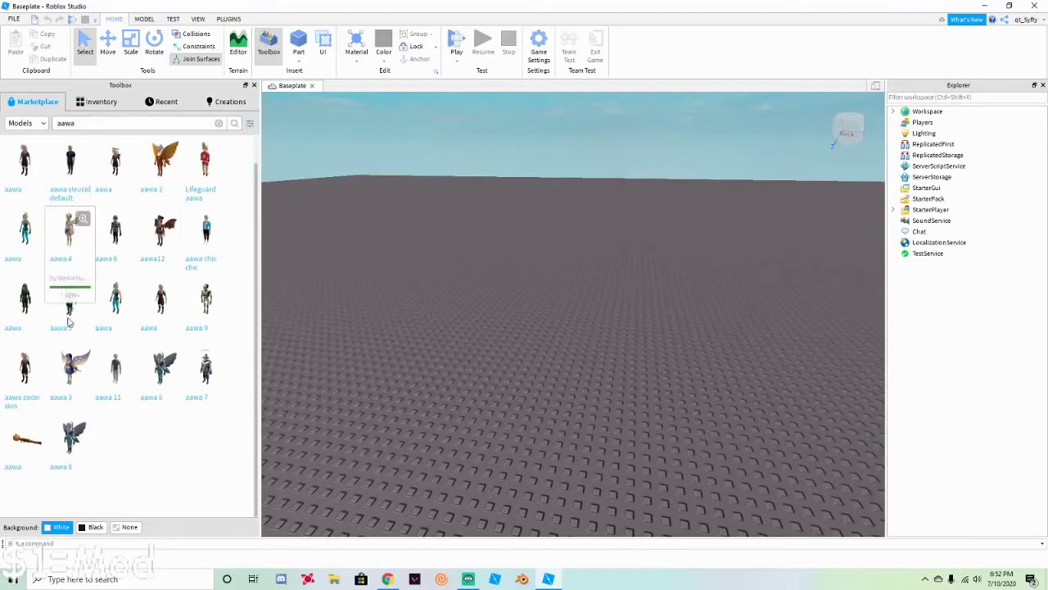
pyautogui.scroll(1, 112, 245)
# Step: Search the marketplace models for "Strucid guns" and insert the Strucid Skins (For Gfx) pack onto the baseplate
pyautogui.moveTo(78, 123); pyautogui.dragTo(14, 121)
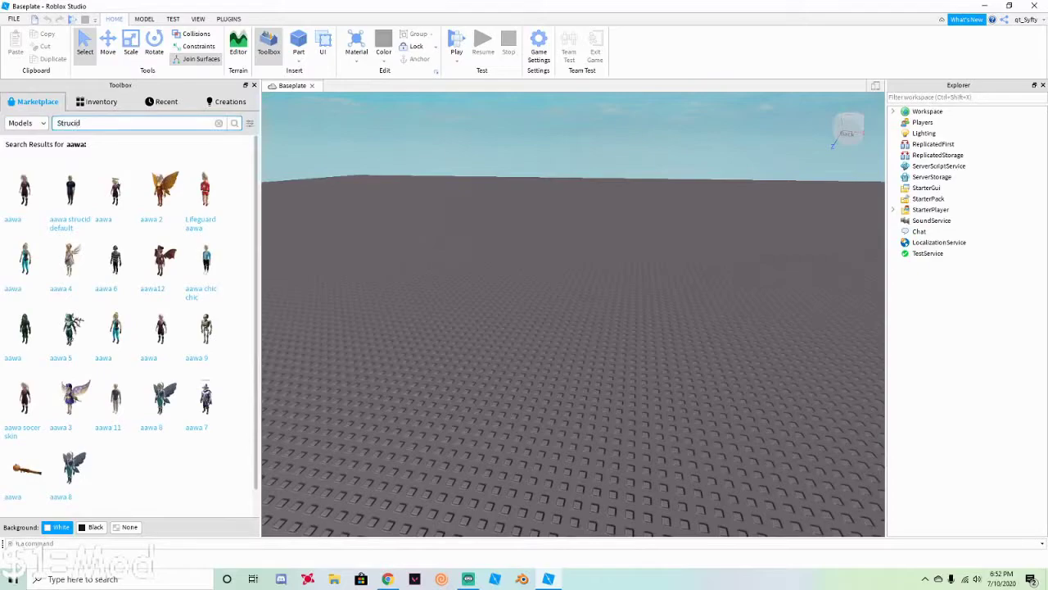
pyautogui.write('Strucid guns')
pyautogui.press('Return')
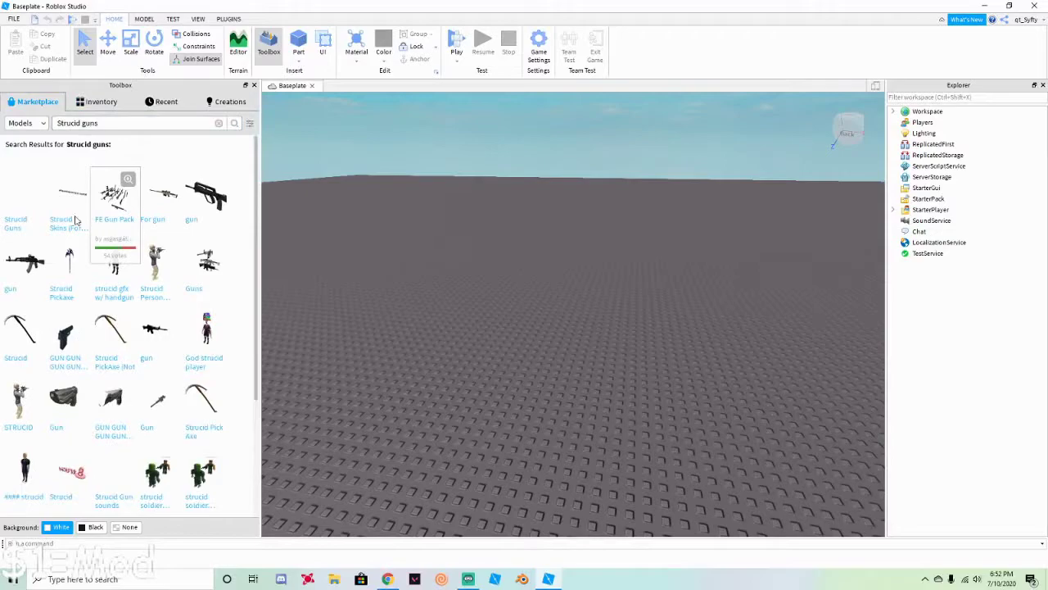
pyautogui.moveTo(66, 201); pyautogui.dragTo(91, 212)
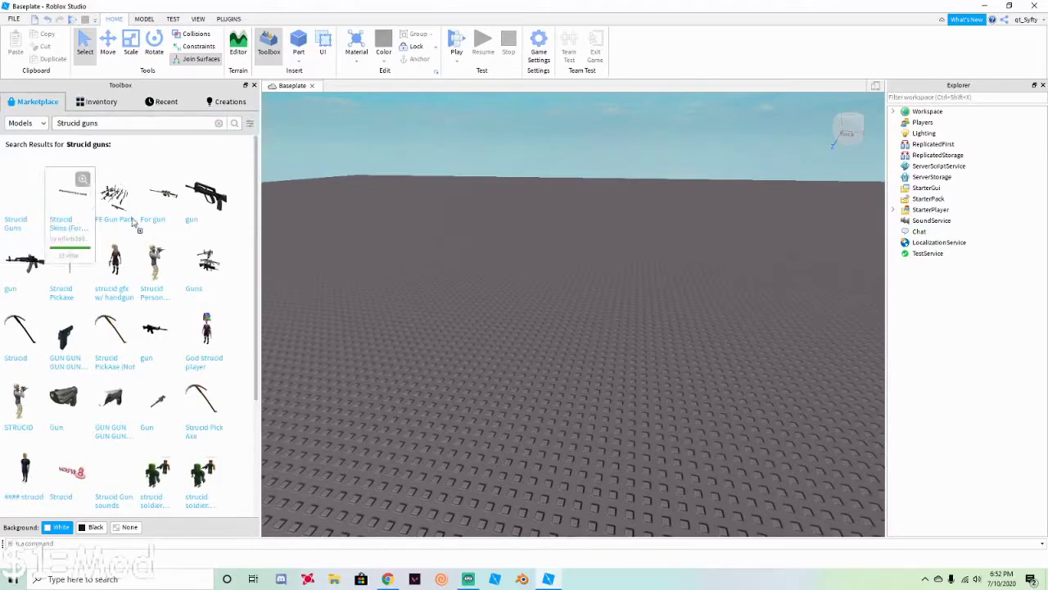
pyautogui.moveTo(456, 245); pyautogui.dragTo(635, 262)
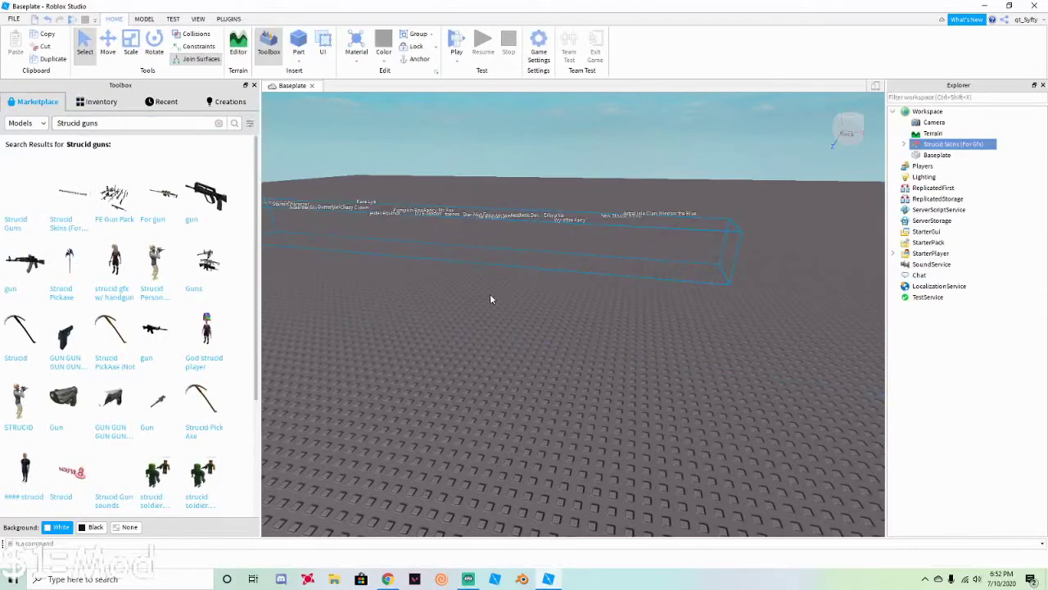
# Step: Insert the FE Gun Pack model onto the baseplate near the row of Strucid skins
pyautogui.moveTo(490, 293); pyautogui.dragTo(449, 298, button='right')
pyautogui.press('f')
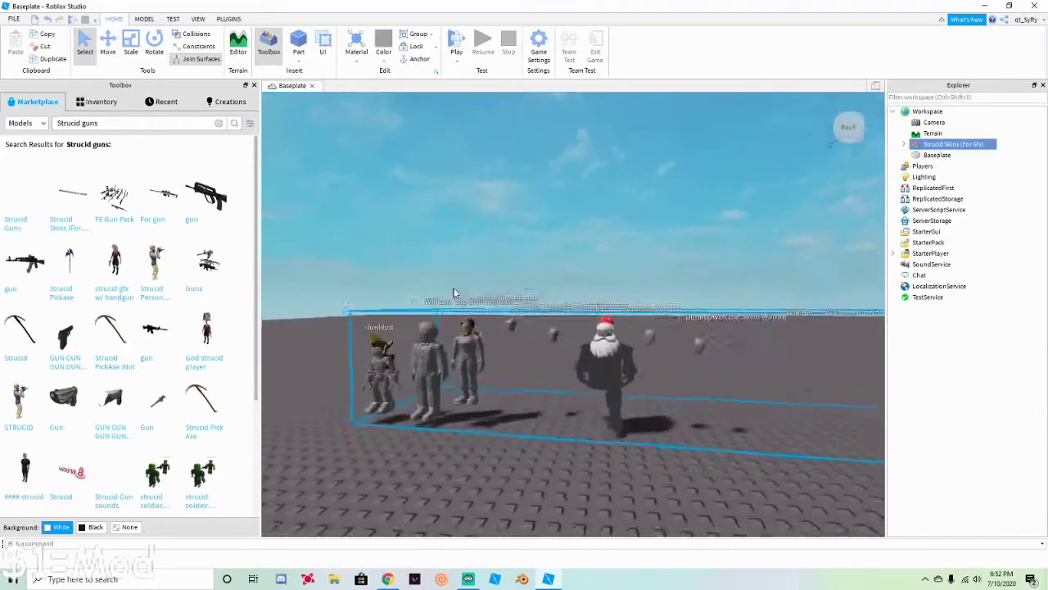
pyautogui.moveTo(426, 366); pyautogui.dragTo(424, 369, button='right')
pyautogui.press('d')
pyautogui.press('s')
pyautogui.moveTo(647, 407); pyautogui.dragTo(648, 406, button='right')
pyautogui.moveTo(116, 205); pyautogui.dragTo(489, 334)
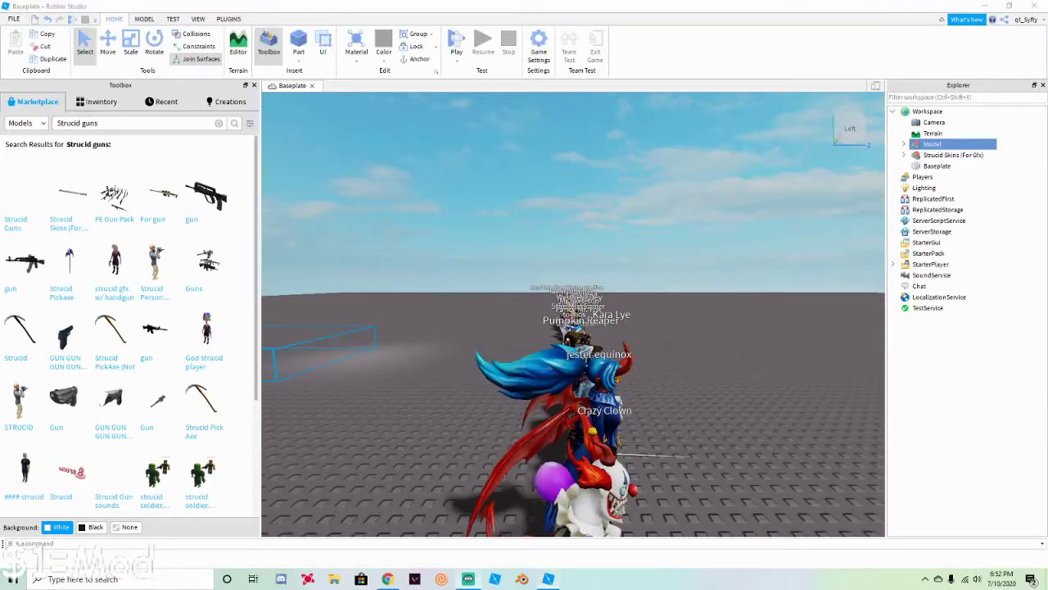
# Step: Examine the guns and the character skins along the lineup
pyautogui.press('d')
pyautogui.moveTo(490, 273); pyautogui.dragTo(491, 277, button='right')
pyautogui.scroll(5, 492, 278)
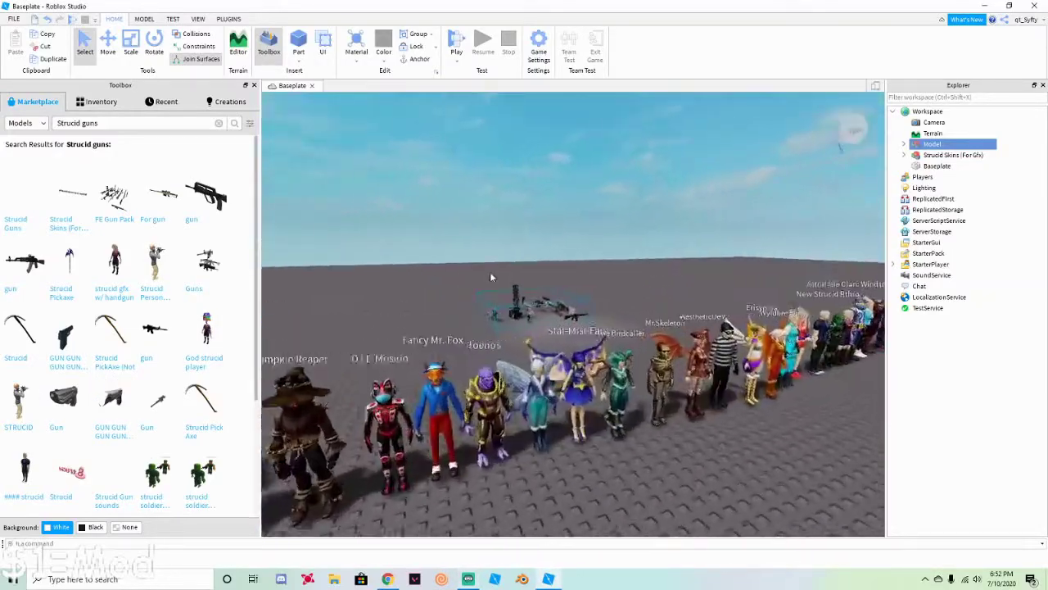
pyautogui.scroll(-4, 491, 282)
pyautogui.click(416, 298)
pyautogui.moveTo(416, 298); pyautogui.dragTo(465, 302, button='right')
pyautogui.scroll(5, 463, 297)
pyautogui.press('a')
pyautogui.moveTo(564, 186); pyautogui.dragTo(564, 187, button='right')
pyautogui.press('d')
pyautogui.press('d')
pyautogui.press('a')
pyautogui.moveTo(448, 197); pyautogui.dragTo(476, 197, button='right')
pyautogui.press('w')
pyautogui.press('d')
pyautogui.press('w')
pyautogui.press('w')
pyautogui.press('w')
pyautogui.press('d')
pyautogui.press('s')
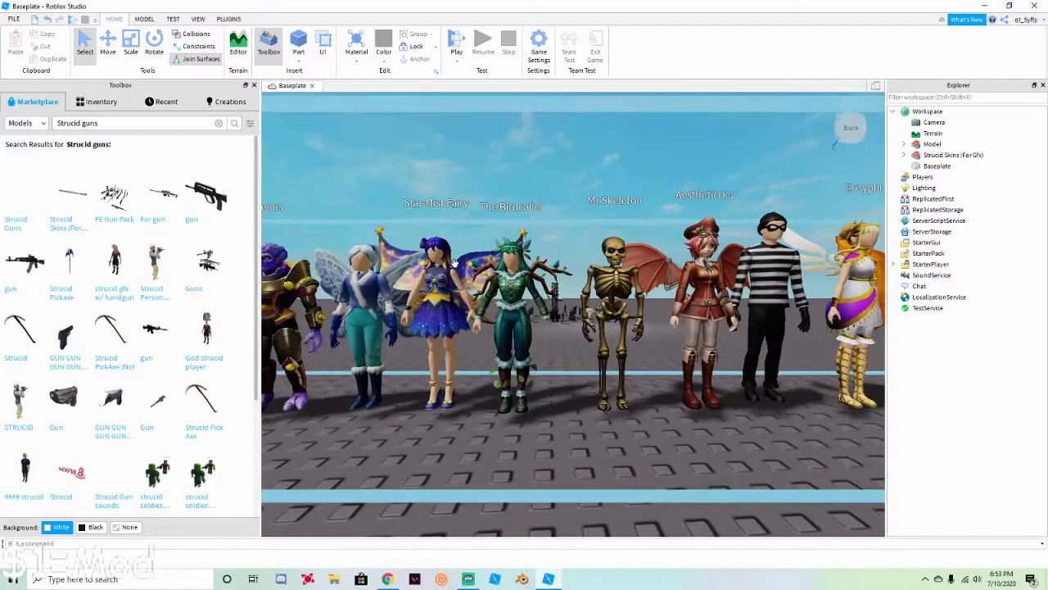
# Step: Take The Birdcaller out of the Strucid Skins (For Gfx) model and place it directly under Workspace
pyautogui.click(950, 155)
pyautogui.press('f')
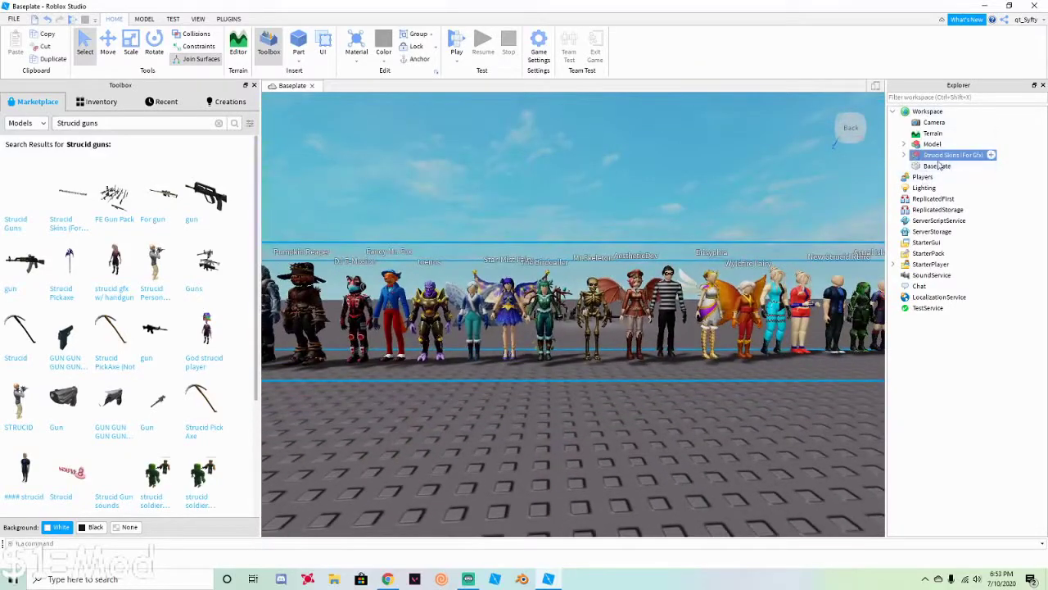
pyautogui.click(904, 155)
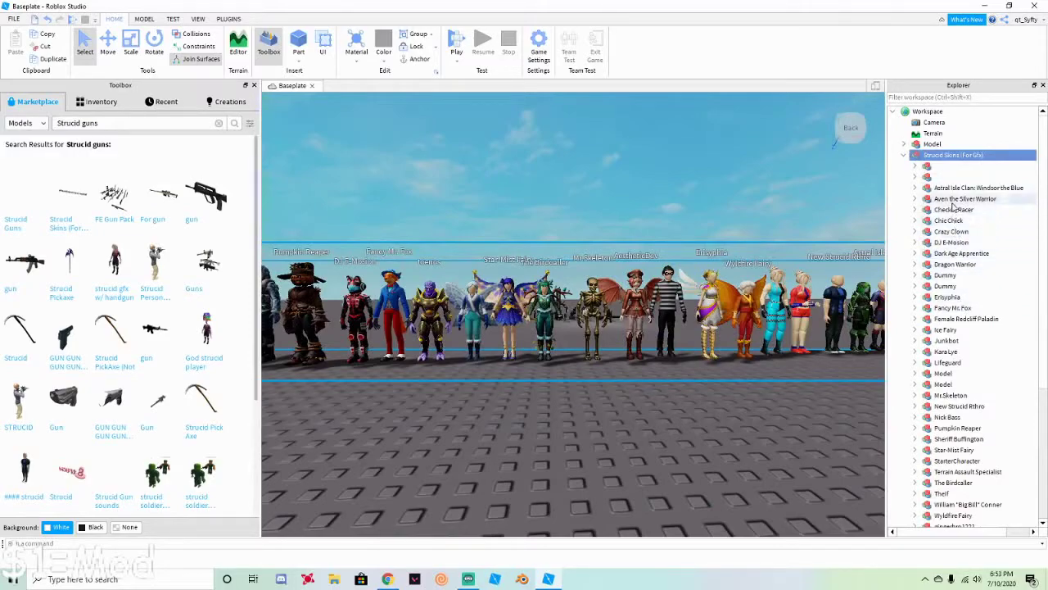
pyautogui.scroll(-2, 950, 238)
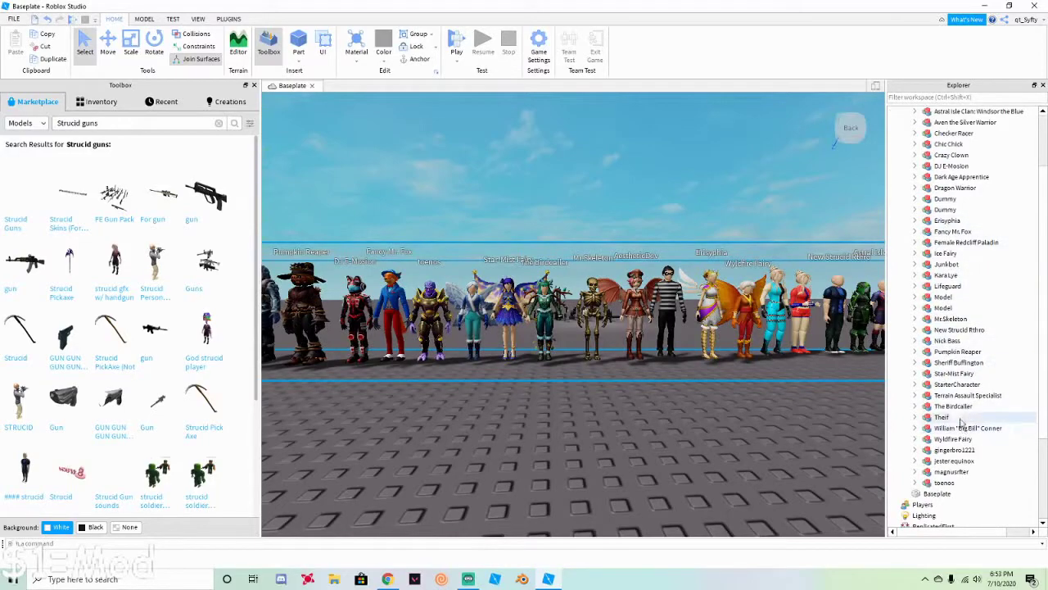
pyautogui.click(952, 407)
pyautogui.moveTo(952, 407); pyautogui.dragTo(933, 115)
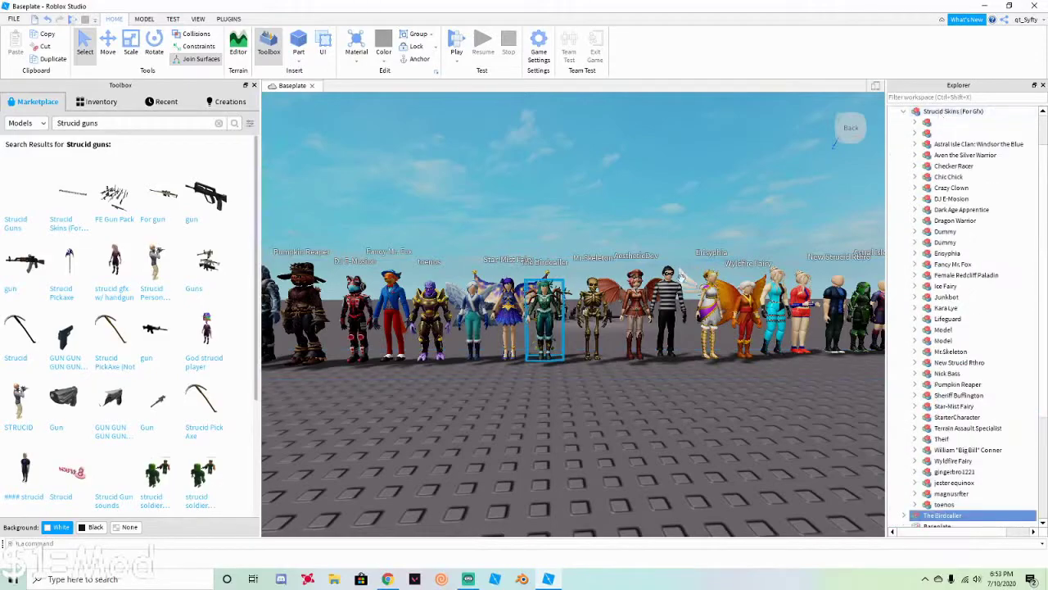
# Step: Move The Birdcaller away from the lineup and delete the remaining Strucid Skins (For Gfx) model
pyautogui.scroll(-5, 543, 305)
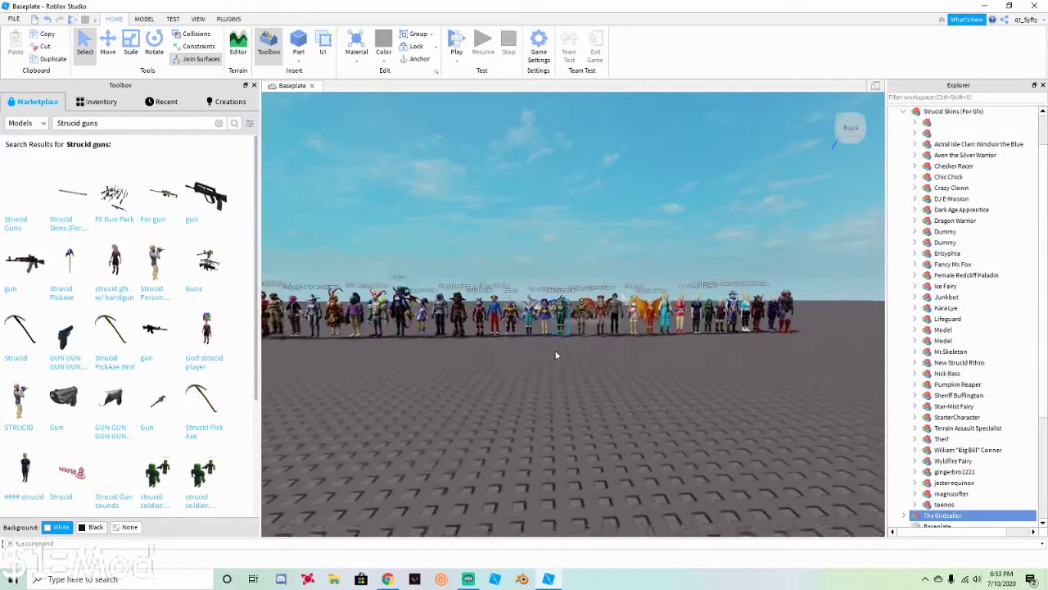
pyautogui.moveTo(565, 337); pyautogui.dragTo(406, 426)
pyautogui.scroll(4, 627, 342)
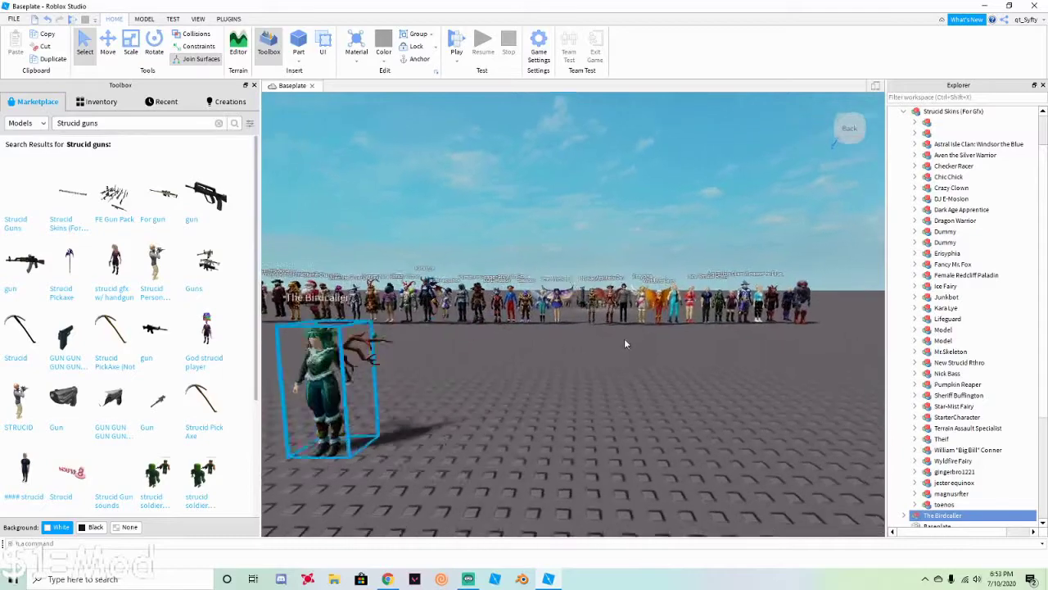
pyautogui.click(608, 284)
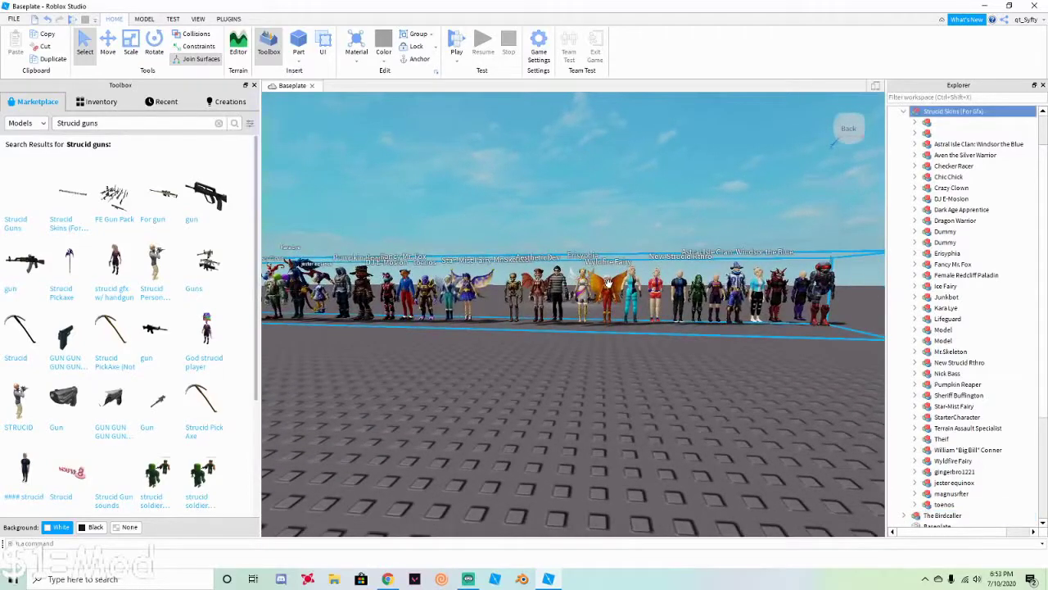
pyautogui.press('Delete')
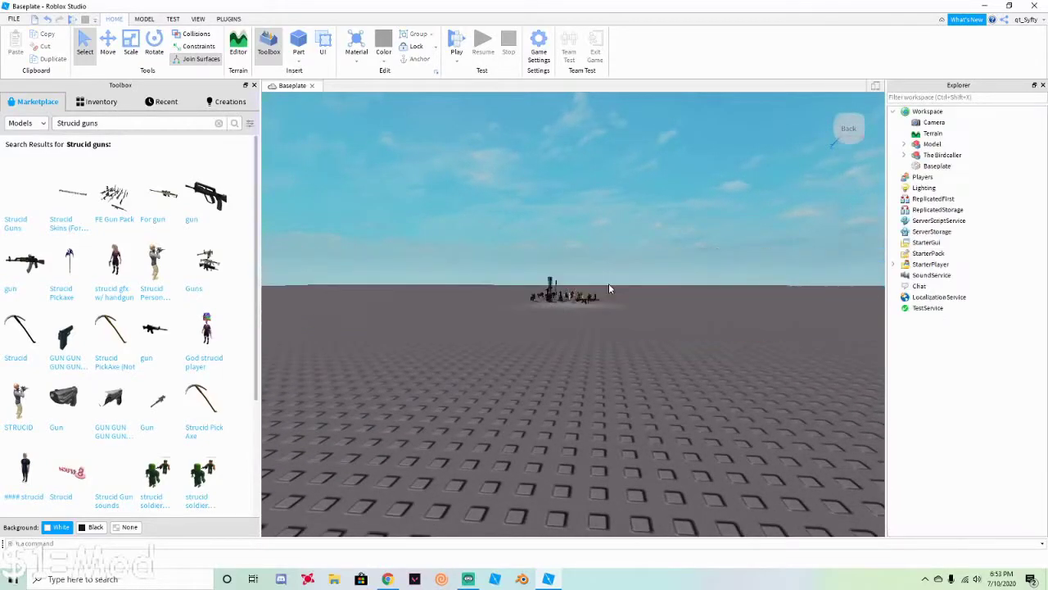
# Step: Select the gun pack model and inspect its weapons up close
pyautogui.moveTo(614, 314); pyautogui.dragTo(615, 315, button='right')
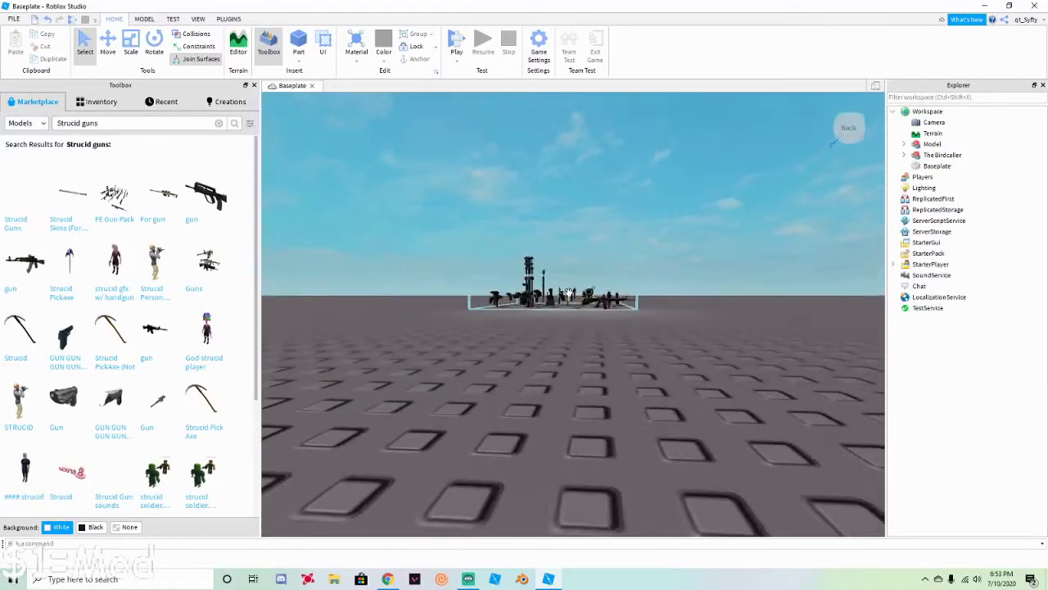
pyautogui.click(564, 299)
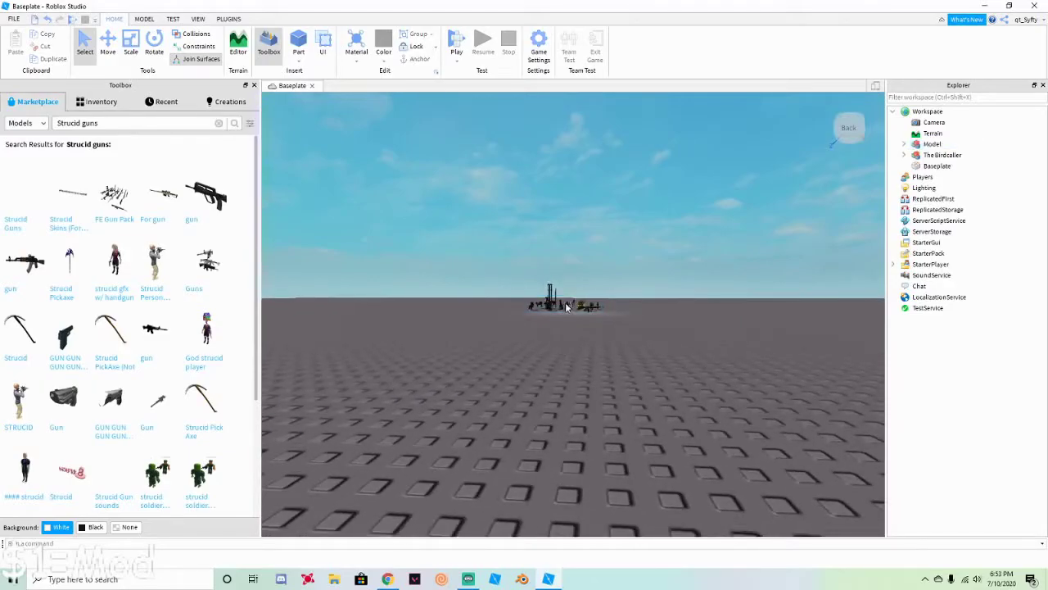
pyautogui.press('f')
pyautogui.moveTo(526, 404); pyautogui.dragTo(524, 409, button='right')
pyautogui.press('a')
pyautogui.moveTo(749, 299); pyautogui.dragTo(748, 300, button='right')
pyautogui.press('s')
pyautogui.press('f')
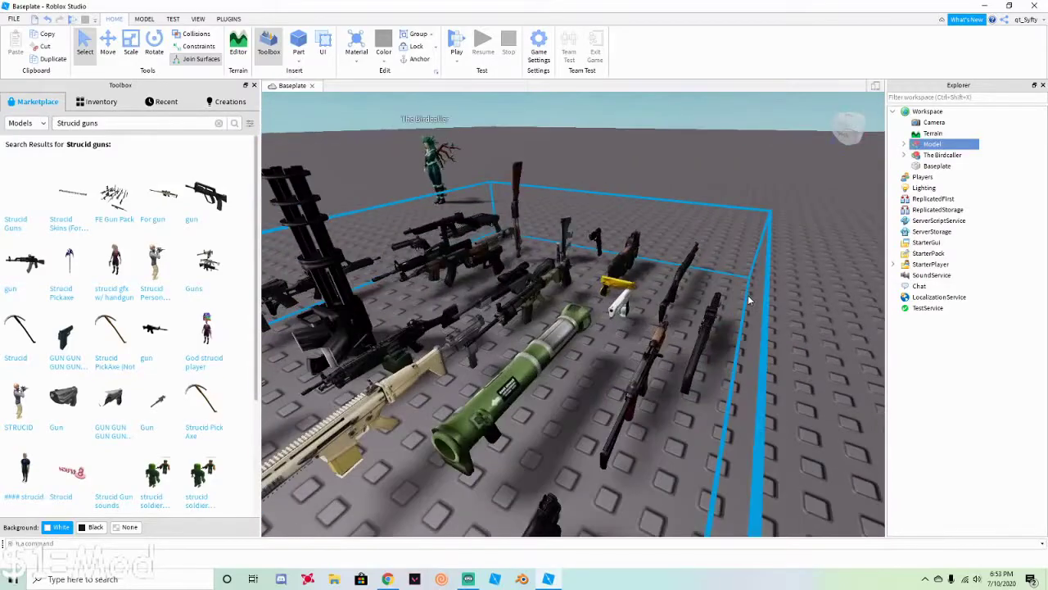
pyautogui.click(987, 6)
pyautogui.moveTo(533, 102); pyautogui.dragTo(533, 571)
pyautogui.click(548, 578)
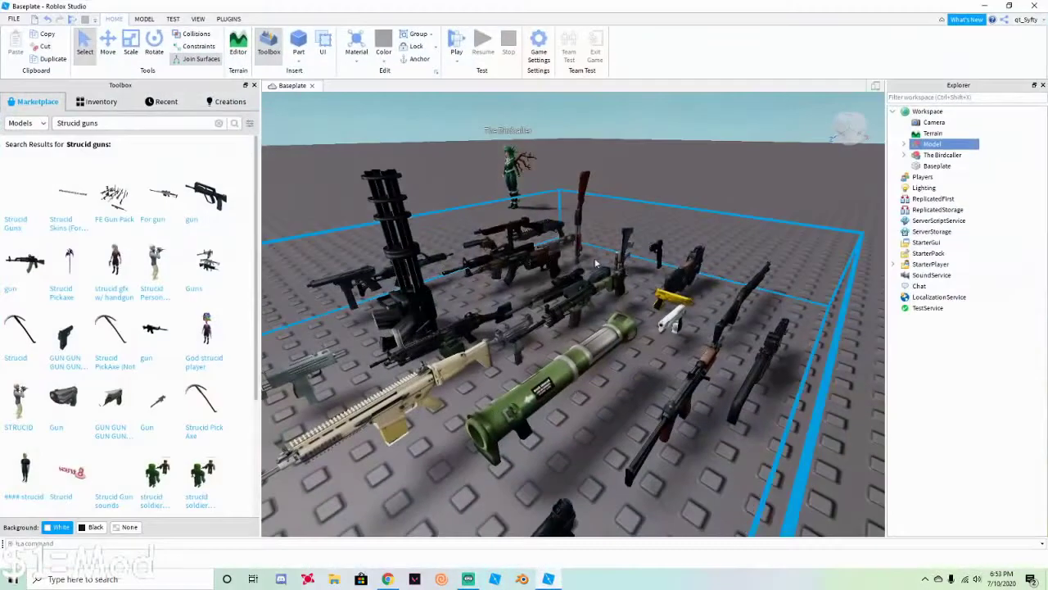
# Step: Take the AK-47 out of the gun pack model into Workspace and delete the rest of the pack
pyautogui.press('w')
pyautogui.press('d')
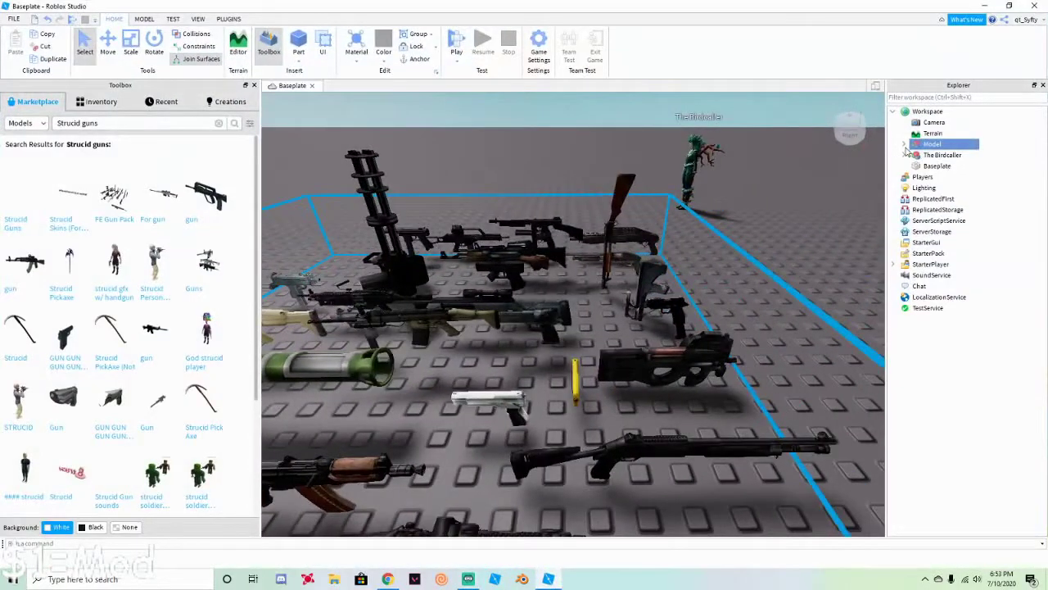
pyautogui.click(905, 146)
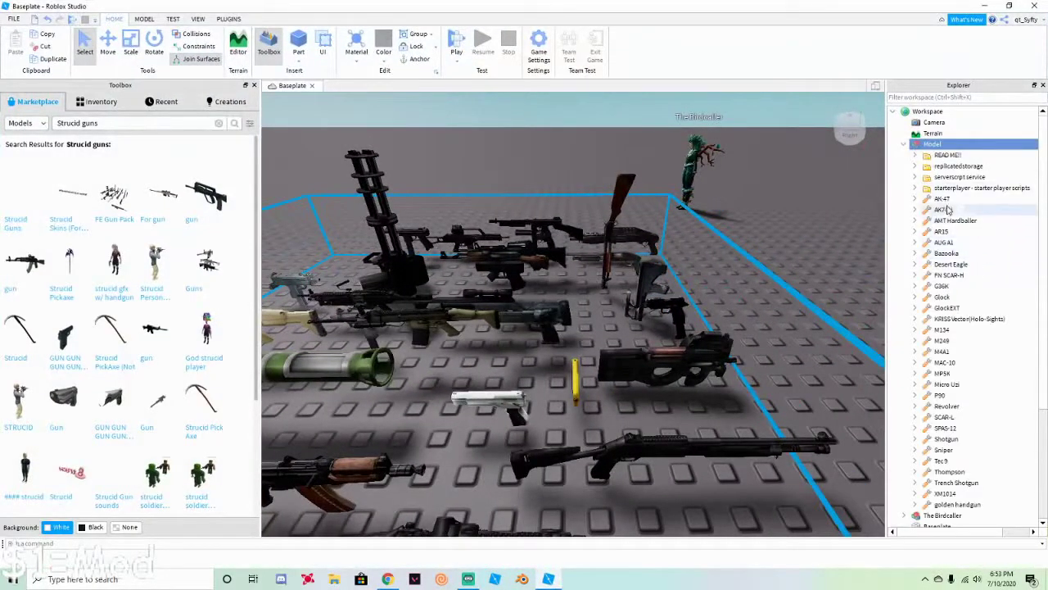
pyautogui.moveTo(940, 198); pyautogui.dragTo(940, 121)
pyautogui.click(905, 155)
pyautogui.click(924, 156)
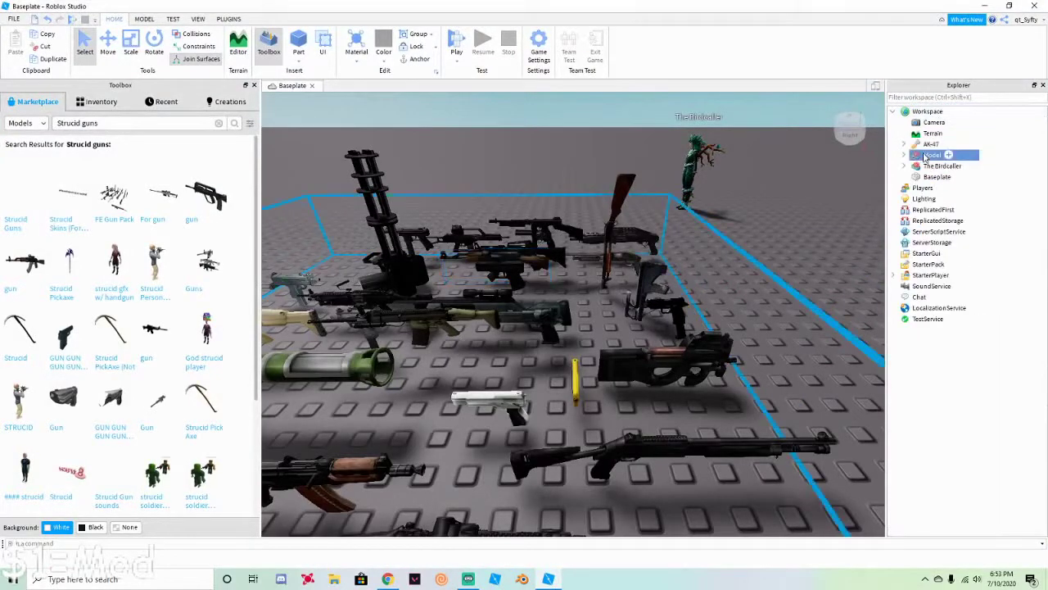
pyautogui.press('Delete')
# Step: Expand the AK-47's contents in the hierarchy and move the gun next to The Birdcaller
pyautogui.click(528, 258)
pyautogui.moveTo(556, 259); pyautogui.dragTo(557, 260, button='right')
pyautogui.scroll(-5, 557, 260)
pyautogui.click(904, 144)
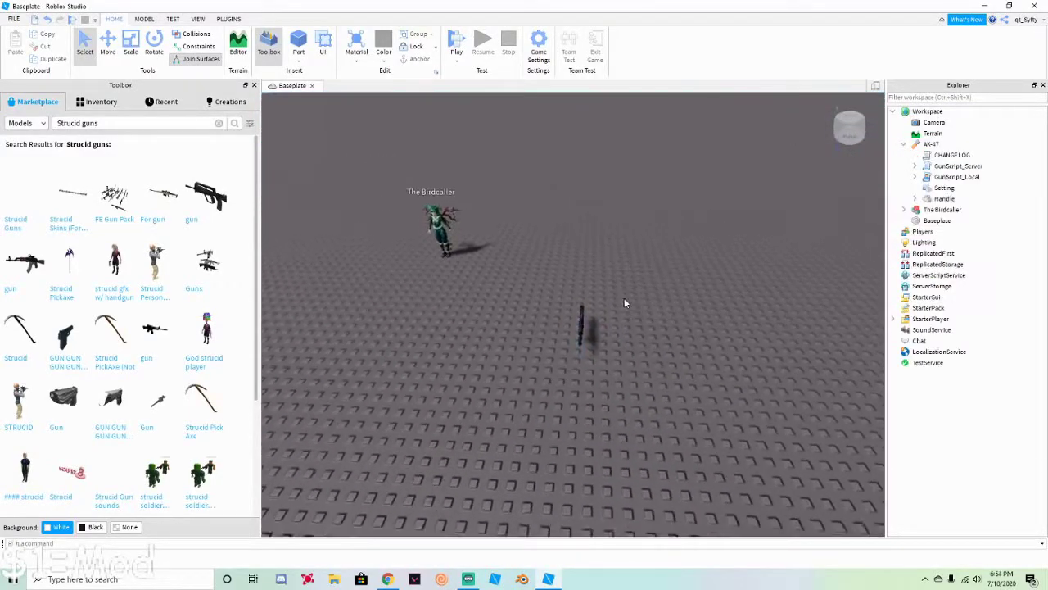
pyautogui.scroll(3, 625, 302)
pyautogui.moveTo(592, 317); pyautogui.dragTo(504, 202)
pyautogui.moveTo(641, 234); pyautogui.dragTo(642, 234, button='right')
pyautogui.press('w')
# Step: Delete The Birdcaller and insert the Strucid Skins (For Gfx) pack again
pyautogui.click(573, 242)
pyautogui.scroll(-10, 504, 282)
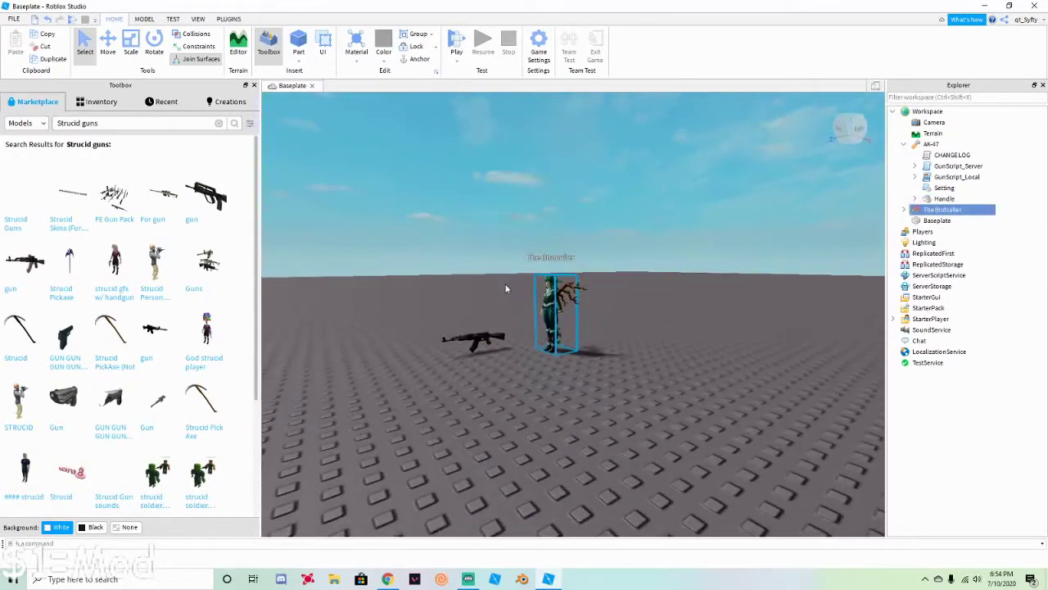
pyautogui.press('Delete')
pyautogui.moveTo(71, 188); pyautogui.dragTo(679, 325)
pyautogui.moveTo(696, 327); pyautogui.dragTo(695, 327, button='right')
pyautogui.press('w')
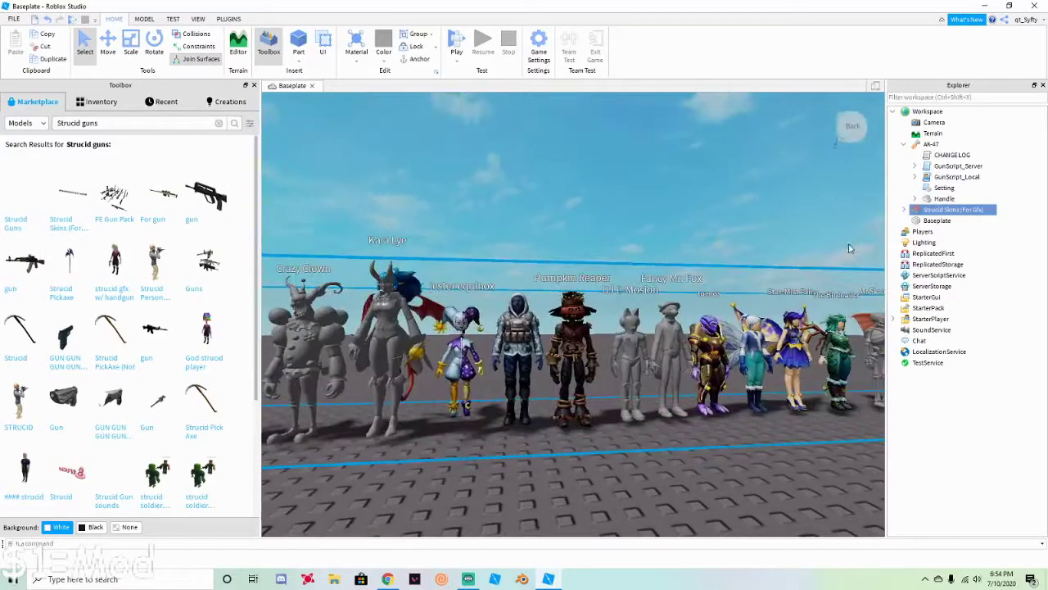
# Step: Collapse the AK-47 in the hierarchy and examine the skins along the reinserted lineup
pyautogui.click(903, 145)
pyautogui.moveTo(470, 296); pyautogui.dragTo(547, 306, button='right')
pyautogui.press('d')
pyautogui.press('w')
pyautogui.press('s')
pyautogui.press('d')
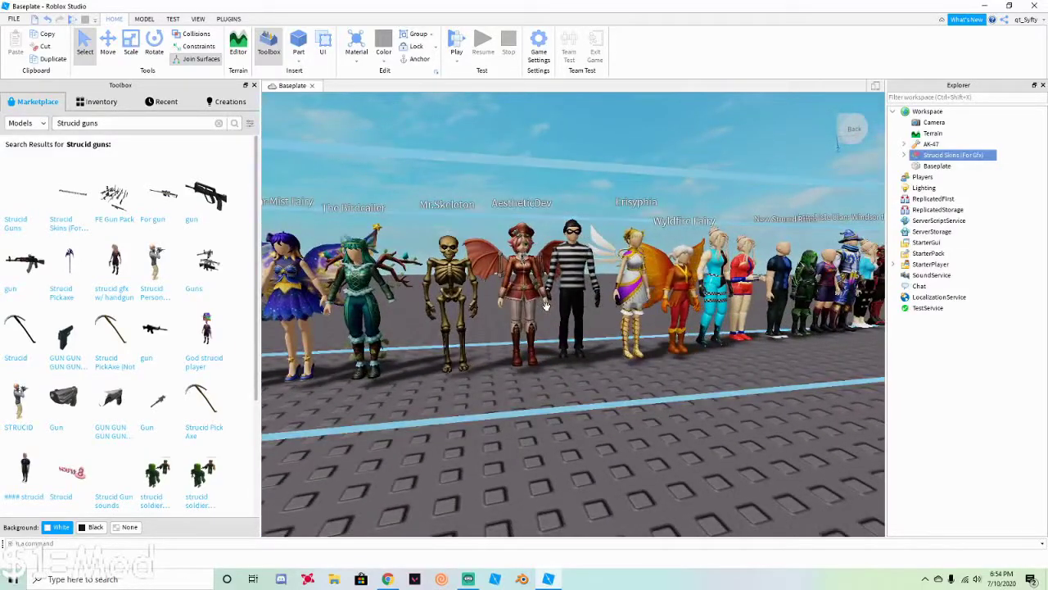
# Step: Expand the Strucid Skins (For Gfx) pack in the hierarchy and look through its skins
pyautogui.press('d')
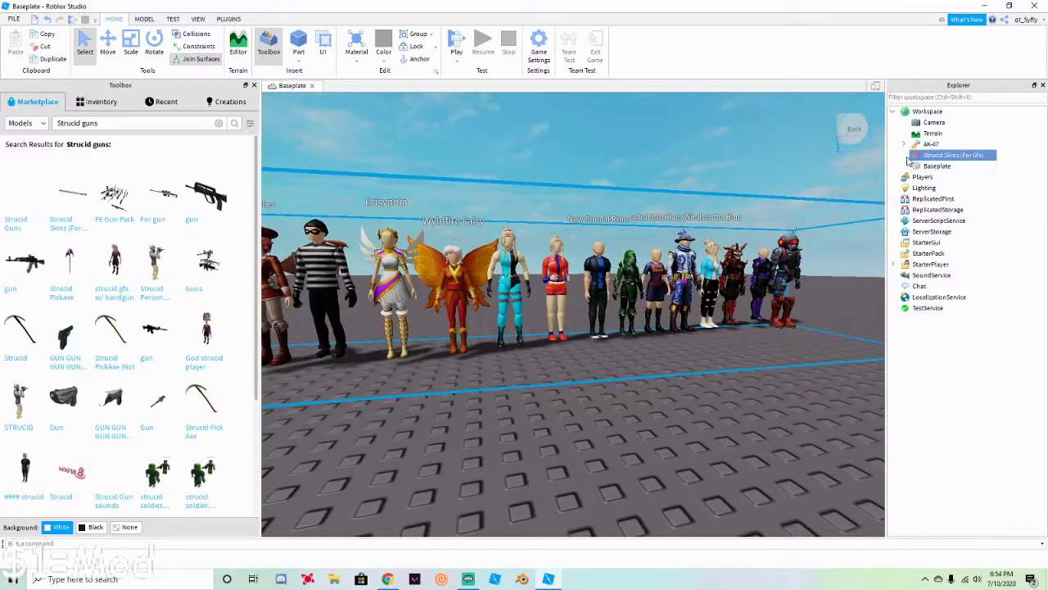
pyautogui.click(904, 155)
pyautogui.scroll(-3, 988, 351)
pyautogui.scroll(-1, 988, 351)
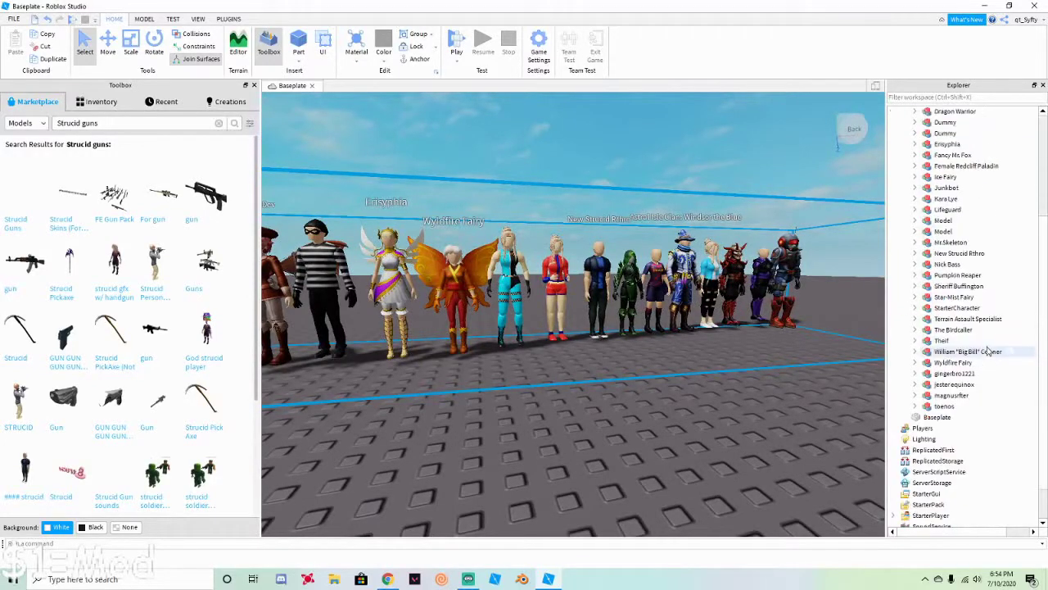
# Step: Move Dragon Warrior inside Ice Fairy within the pack, delete Dragon Warrior and collapse Ice Fairy
pyautogui.moveTo(988, 366); pyautogui.dragTo(999, 316)
pyautogui.scroll(2, 975, 263)
pyautogui.moveTo(976, 263); pyautogui.dragTo(948, 329)
pyautogui.scroll(-5, 946, 412)
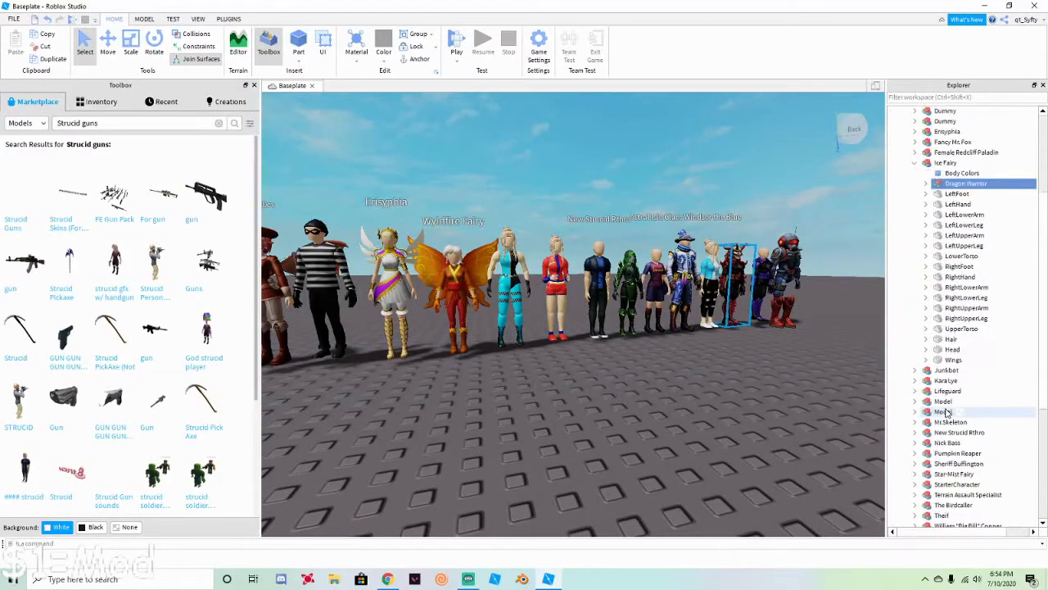
pyautogui.scroll(2, 946, 412)
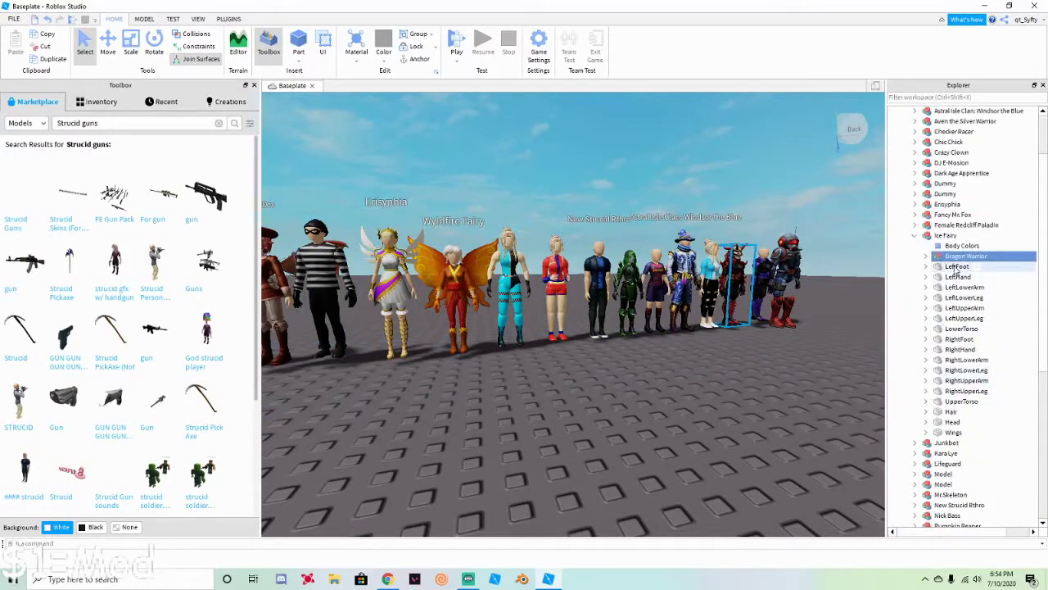
pyautogui.press('Delete')
pyautogui.click(894, 244)
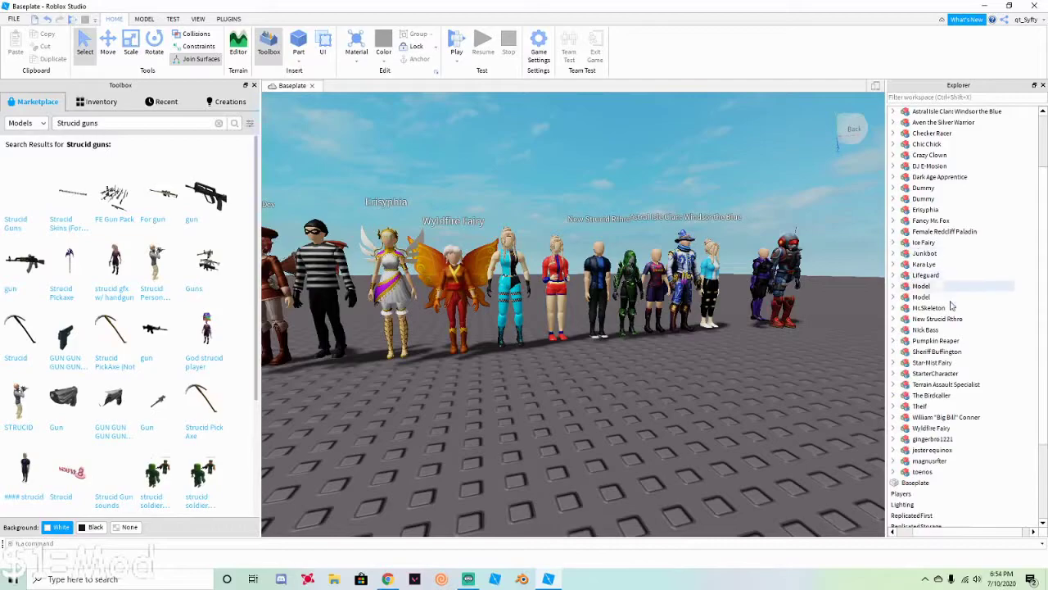
# Step: Take the Wyldfire Fairy out of the Strucid Skins (For Gfx) pack and place it directly in Workspace
pyautogui.click(961, 427)
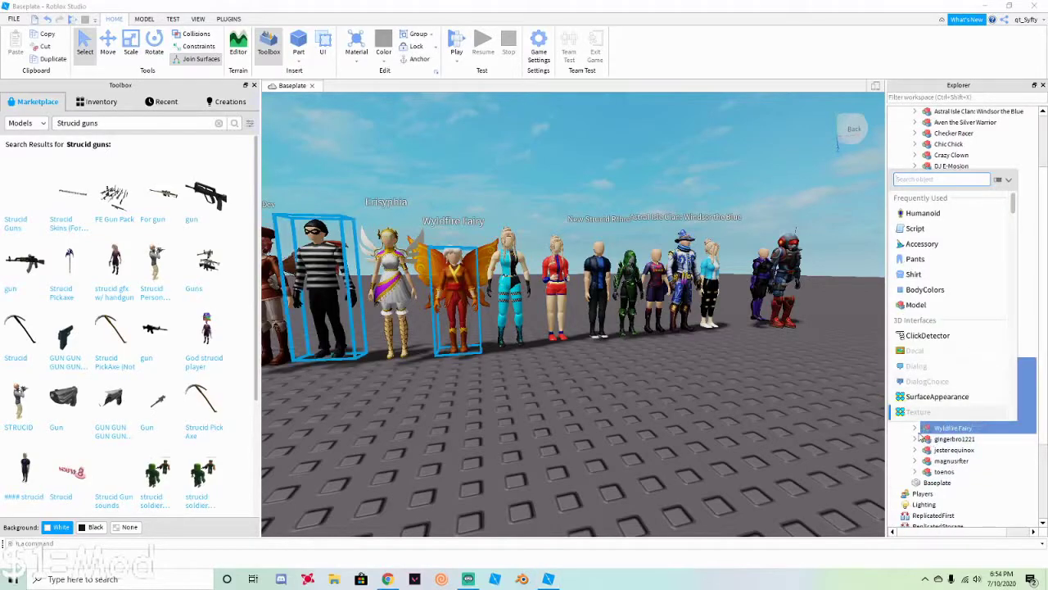
pyautogui.click(917, 429)
pyautogui.click(907, 430)
pyautogui.click(915, 429)
pyautogui.click(942, 439)
pyautogui.moveTo(948, 429); pyautogui.dragTo(947, 113)
pyautogui.scroll(3, 948, 432)
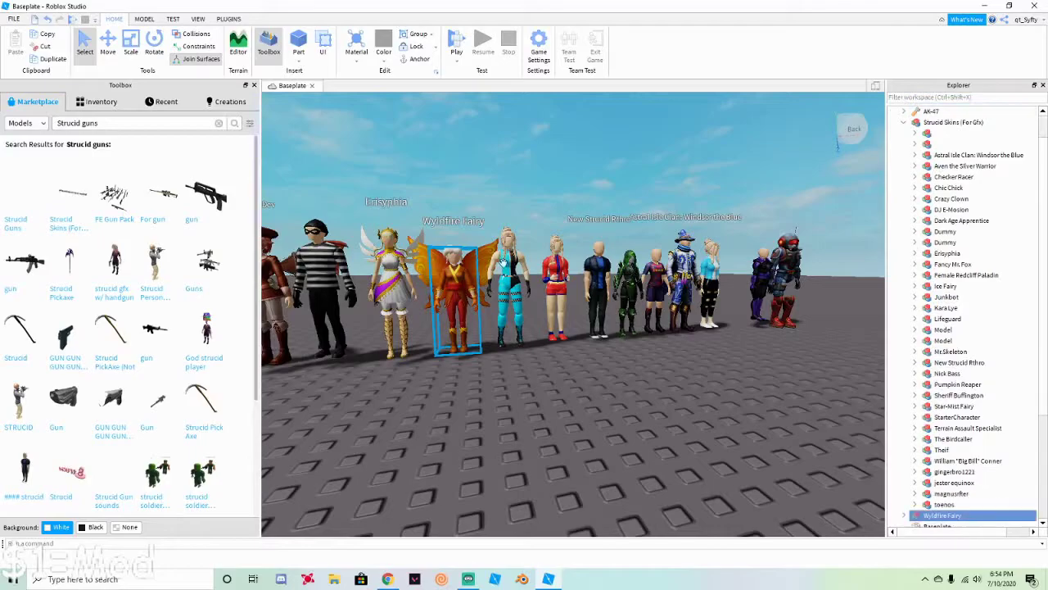
# Step: Move the Wyldfire Fairy next to the AK-47 and delete the rest of the Strucid Skins (For Gfx) pack
pyautogui.scroll(-5, 489, 380)
pyautogui.moveTo(528, 314); pyautogui.dragTo(542, 384)
pyautogui.moveTo(542, 385); pyautogui.dragTo(508, 437, button='right')
pyautogui.moveTo(508, 437); pyautogui.dragTo(528, 318)
pyautogui.click(645, 283)
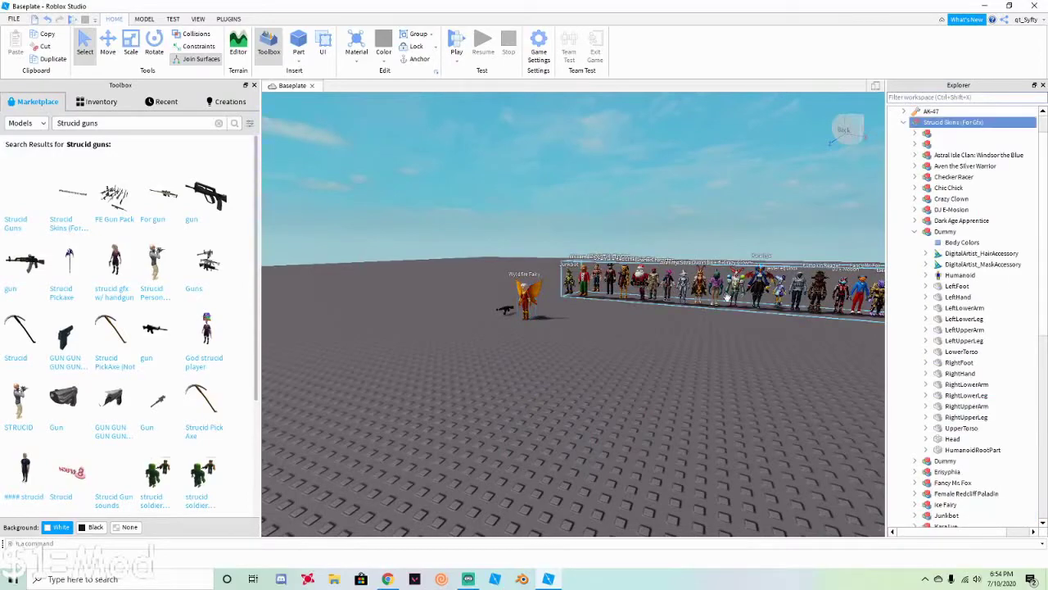
pyautogui.press('Delete')
# Step: Examine the Wyldfire Fairy and the AK-47 up close and select the gun's Handle
pyautogui.moveTo(848, 172); pyautogui.dragTo(855, 161, button='right')
pyautogui.press('w')
pyautogui.moveTo(717, 166); pyautogui.dragTo(718, 167, button='right')
pyautogui.press('w')
pyautogui.press('w')
pyautogui.moveTo(708, 217); pyautogui.dragTo(710, 222, button='right')
pyautogui.press('s')
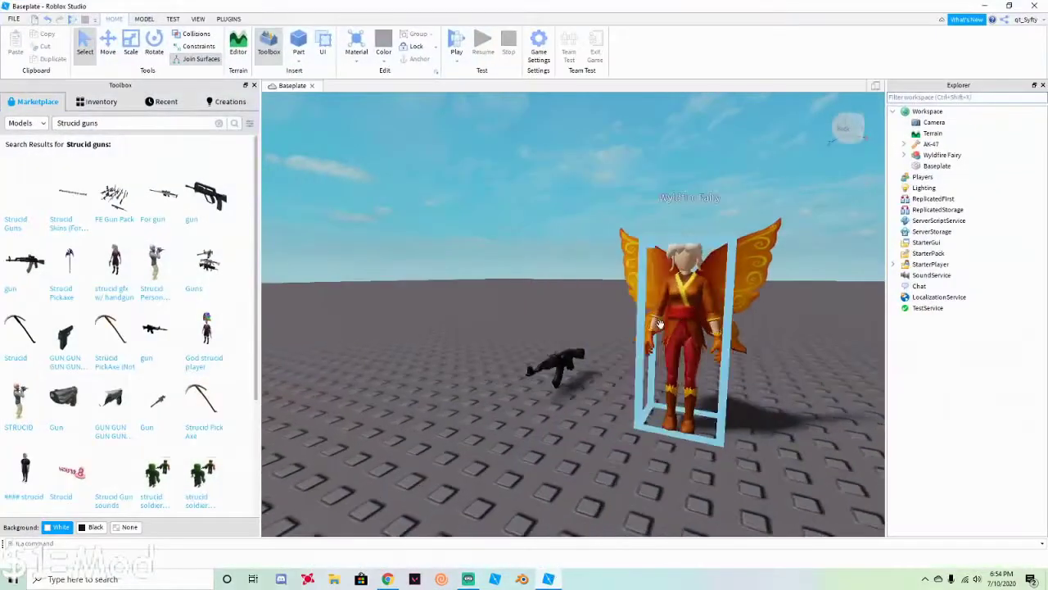
pyautogui.click(454, 370)
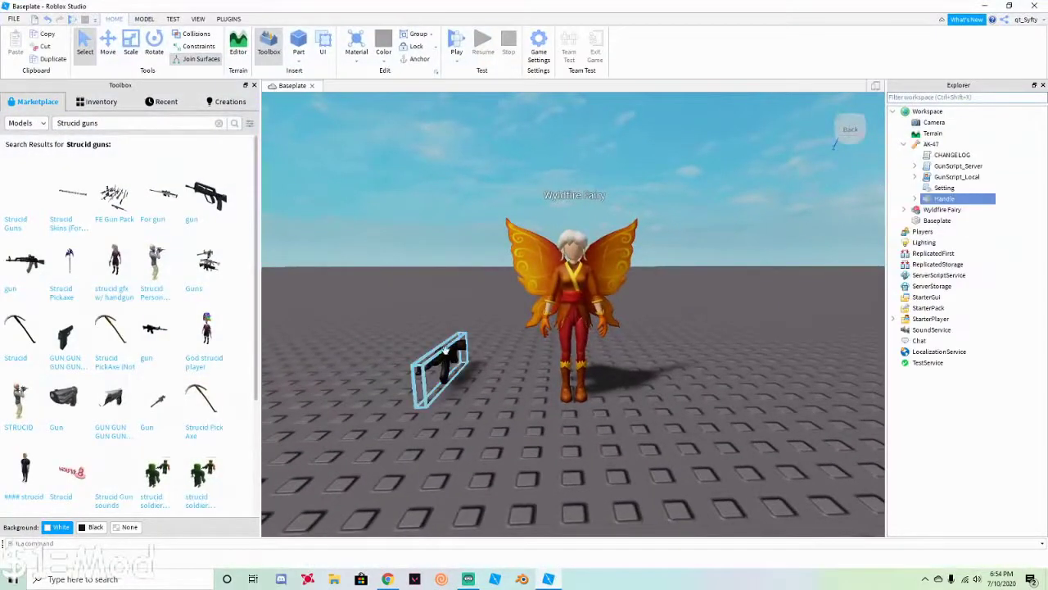
pyautogui.moveTo(396, 255); pyautogui.dragTo(397, 255, button='right')
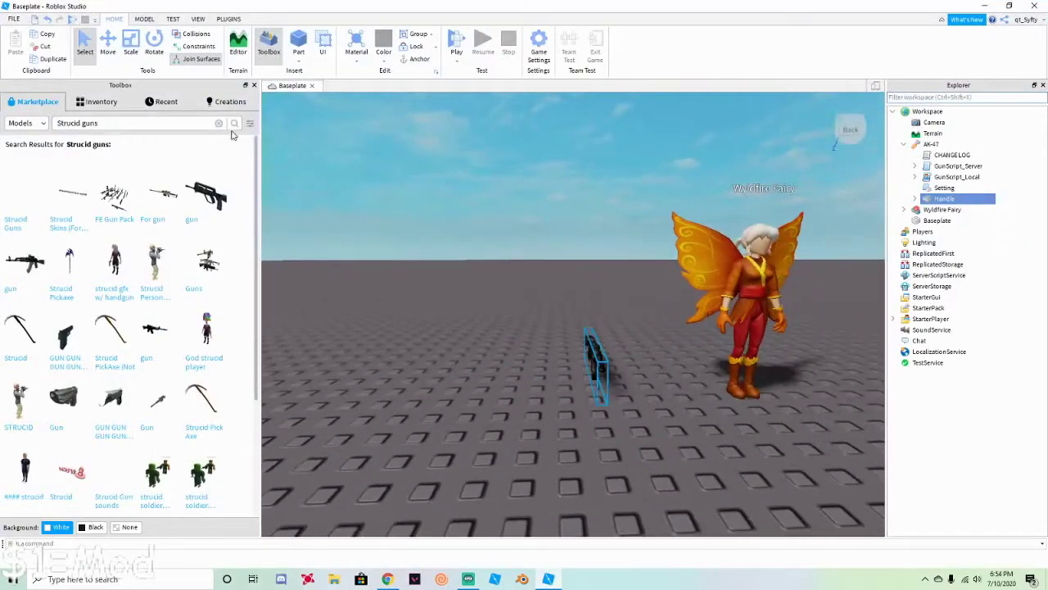
# Step: Adjust the AK-47's size along its length and height with the Scale tool
pyautogui.click(131, 43)
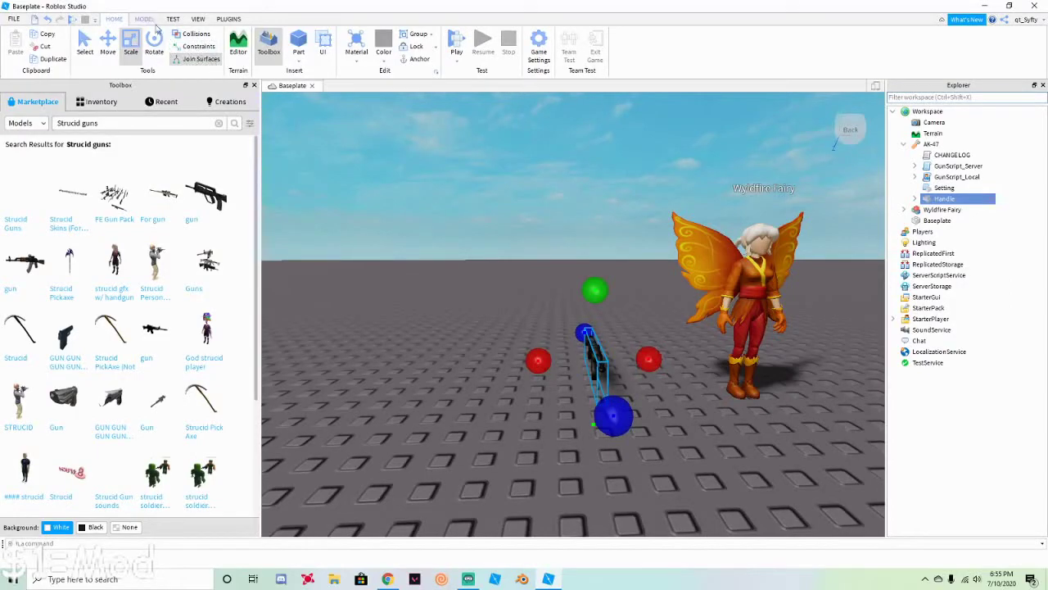
pyautogui.click(146, 20)
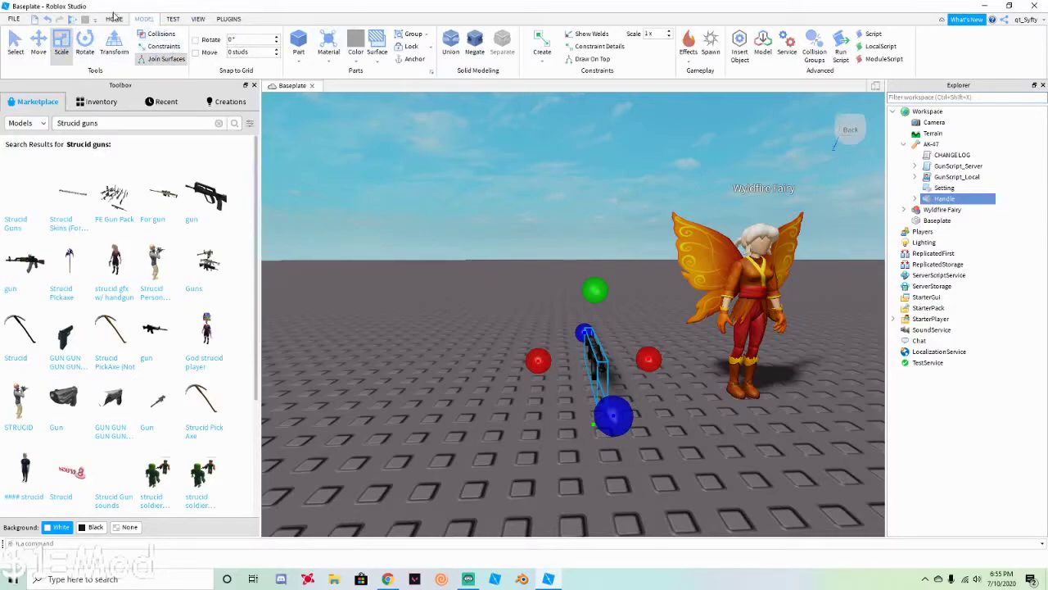
pyautogui.click(113, 19)
pyautogui.moveTo(441, 246); pyautogui.dragTo(395, 156, button='right')
pyautogui.moveTo(399, 290); pyautogui.dragTo(412, 293)
pyautogui.moveTo(484, 233); pyautogui.dragTo(485, 237)
pyautogui.moveTo(488, 240); pyautogui.dragTo(511, 260, button='right')
pyautogui.moveTo(428, 309); pyautogui.dragTo(440, 308)
pyautogui.moveTo(566, 211); pyautogui.dragTo(567, 210)
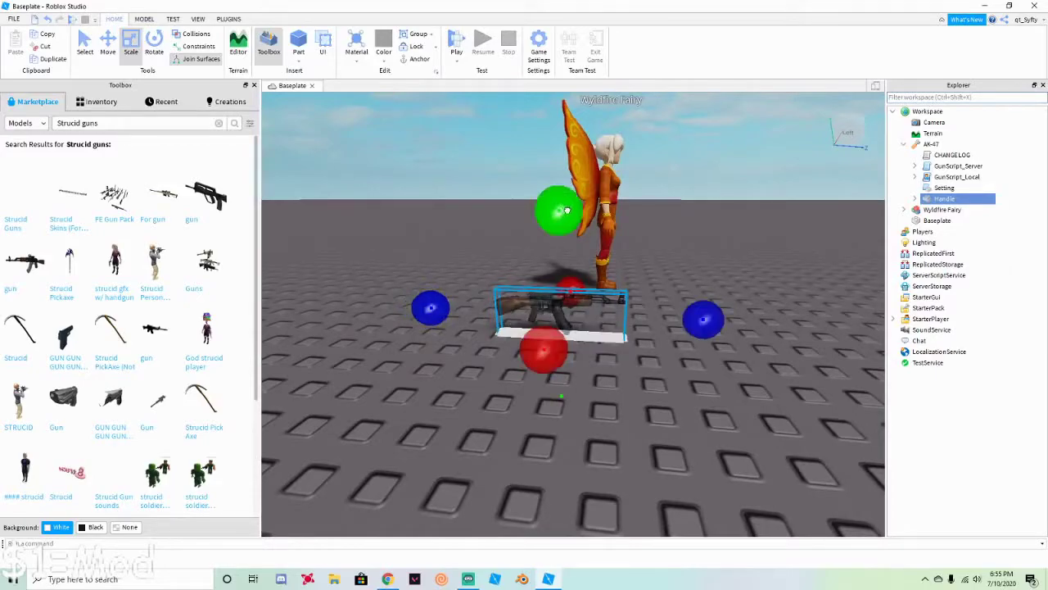
pyautogui.moveTo(442, 304); pyautogui.dragTo(449, 304)
pyautogui.moveTo(567, 223); pyautogui.dragTo(565, 214)
pyautogui.moveTo(434, 308); pyautogui.dragTo(434, 309)
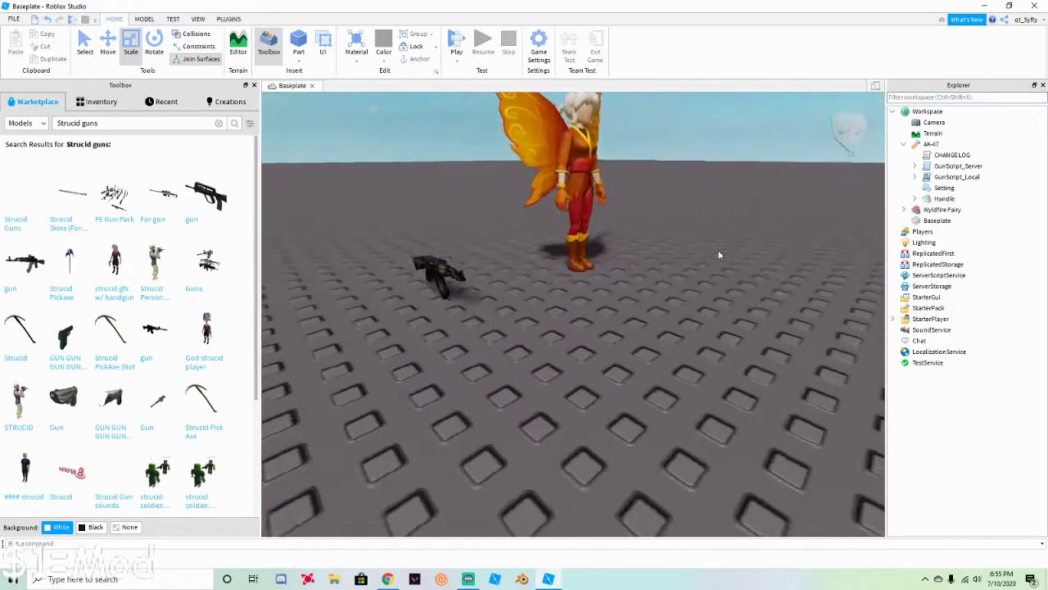
# Step: Rotate the AK-47 around its vertical axis so it lies side-on in front of the Wyldfire Fairy
pyautogui.moveTo(719, 255); pyautogui.dragTo(523, 244, button='right')
pyautogui.click(503, 246)
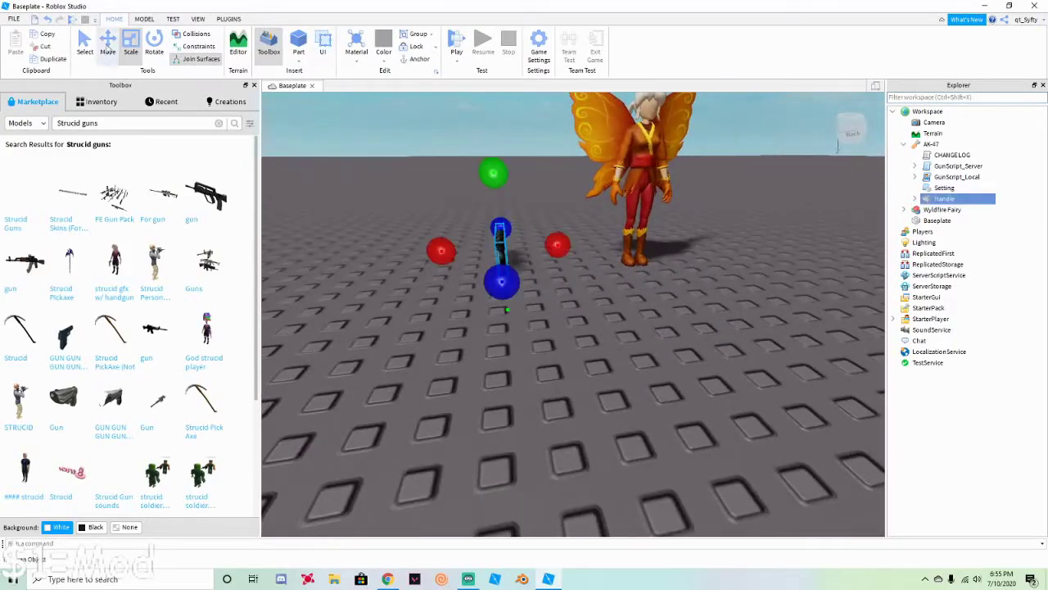
pyautogui.click(110, 46)
pyautogui.click(154, 43)
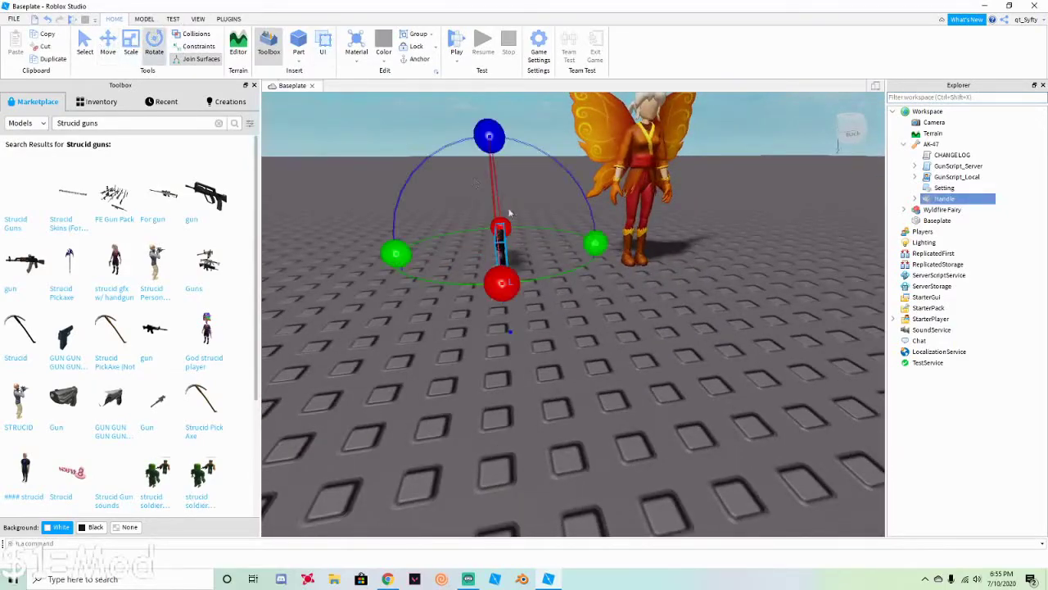
pyautogui.moveTo(398, 247); pyautogui.dragTo(498, 279)
pyautogui.press('a')
pyautogui.moveTo(687, 264); pyautogui.dragTo(686, 264, button='right')
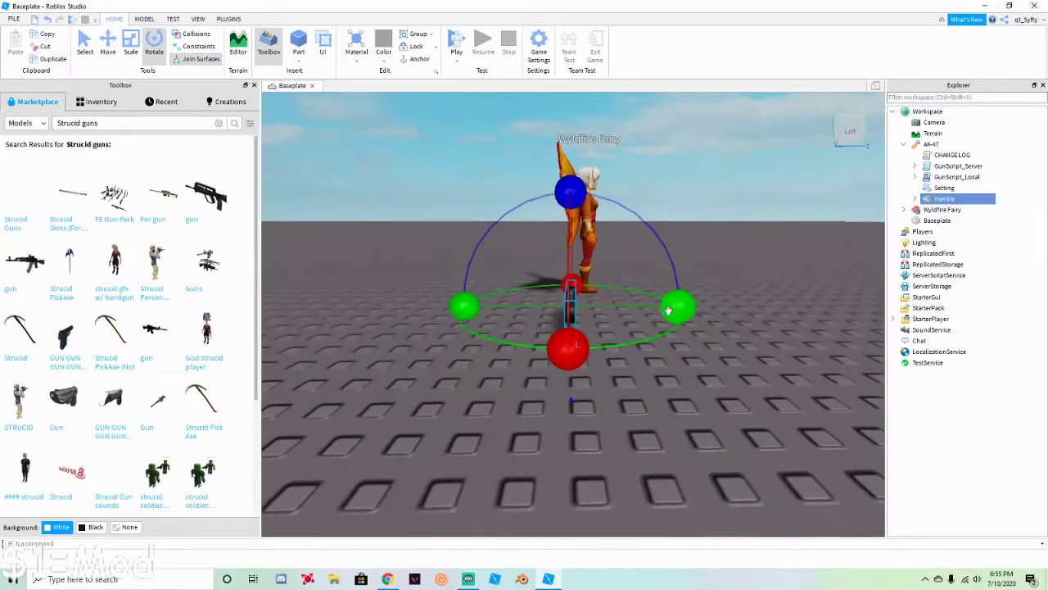
pyautogui.moveTo(686, 309); pyautogui.dragTo(684, 308)
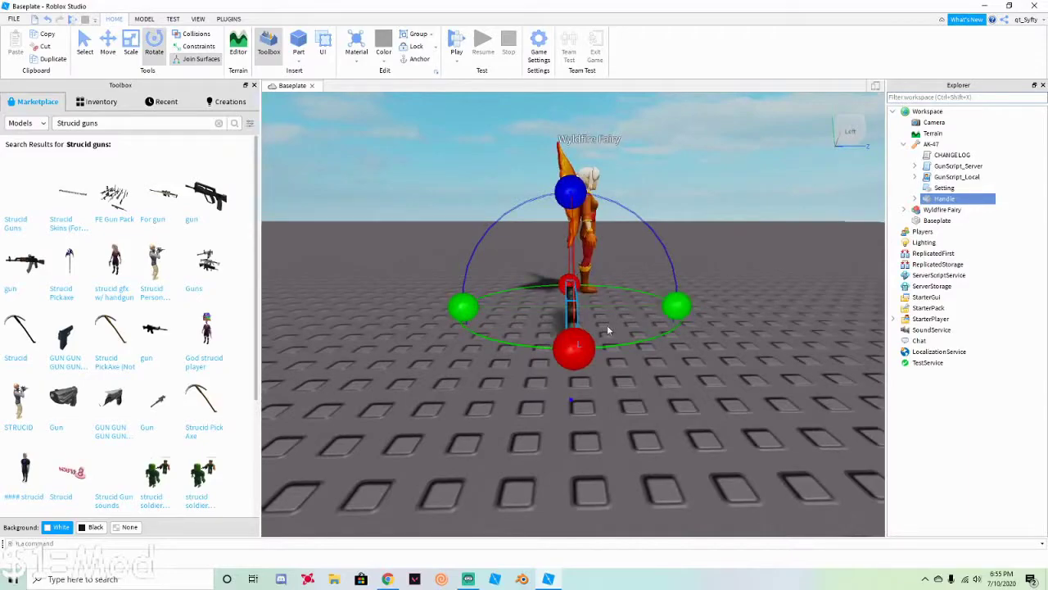
pyautogui.moveTo(450, 304); pyautogui.dragTo(458, 308)
pyautogui.moveTo(667, 247); pyautogui.dragTo(702, 254, button='right')
# Step: Reposition the AK-47 slightly on the baseplate beside the Wyldfire Fairy
pyautogui.click(109, 44)
pyautogui.moveTo(463, 193); pyautogui.dragTo(460, 194, button='right')
pyautogui.moveTo(467, 316); pyautogui.dragTo(476, 336)
pyautogui.moveTo(475, 337); pyautogui.dragTo(586, 287, button='right')
pyautogui.scroll(3, 557, 286)
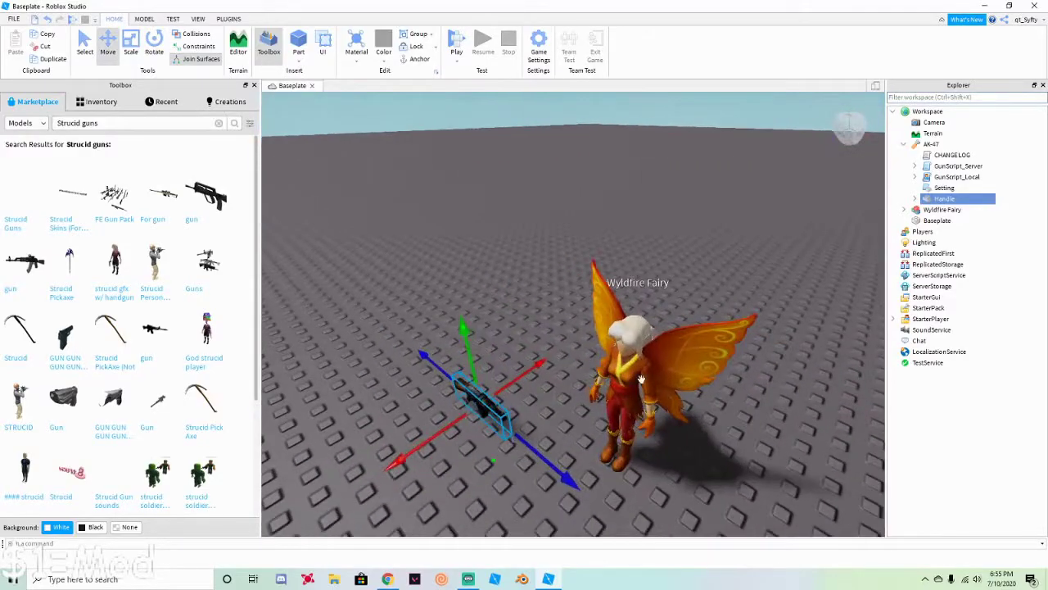
# Step: Expand the Wyldfire Fairy's body parts in the hierarchy, collapse the AK-47 and turn off Collisions
pyautogui.click(641, 375)
pyautogui.moveTo(846, 284); pyautogui.dragTo(778, 313, button='right')
pyautogui.moveTo(634, 237); pyautogui.dragTo(632, 245, button='right')
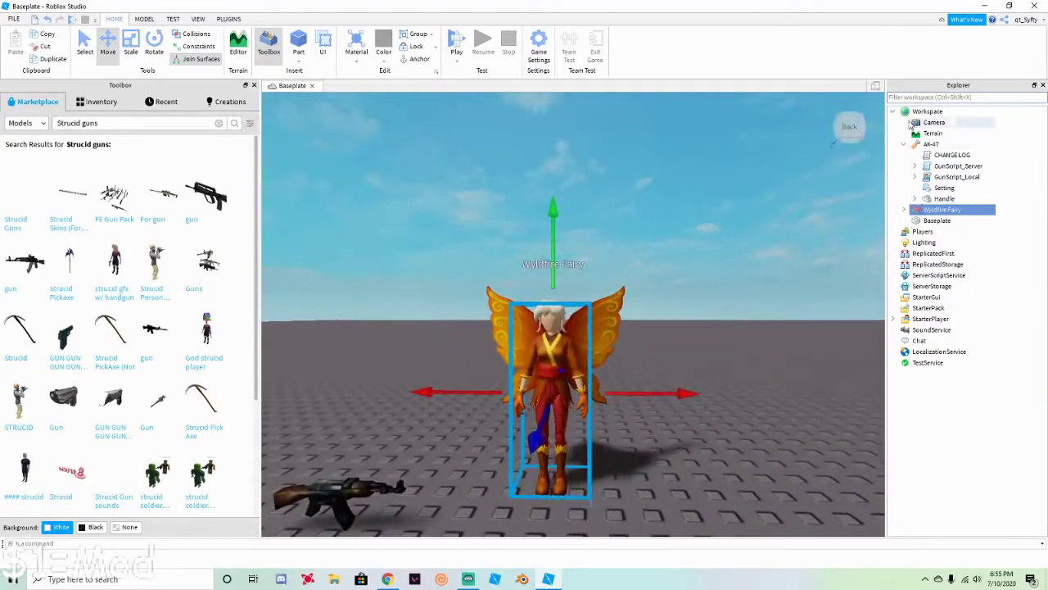
pyautogui.click(905, 144)
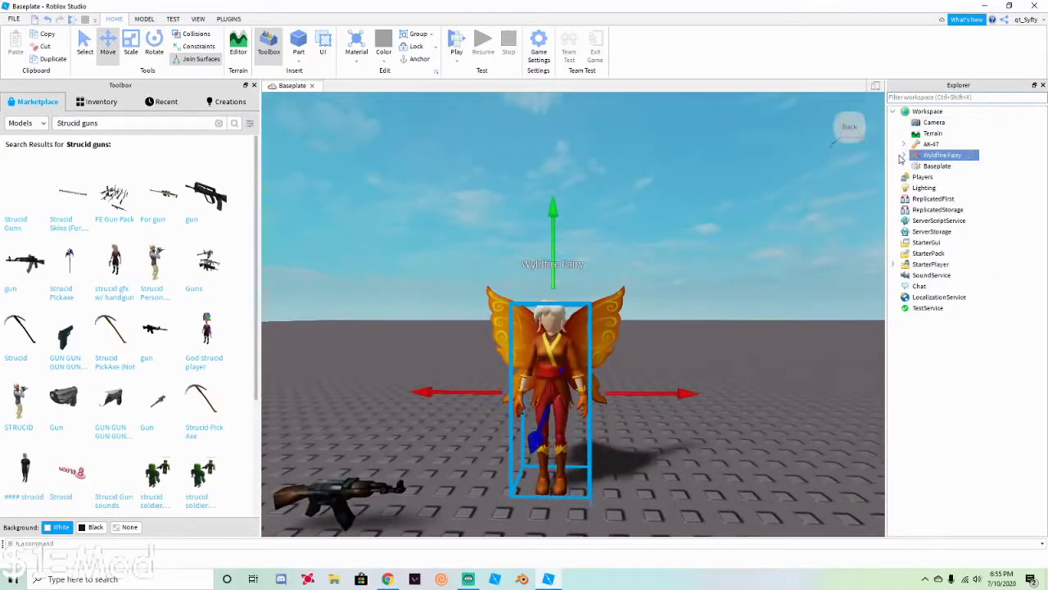
pyautogui.click(904, 156)
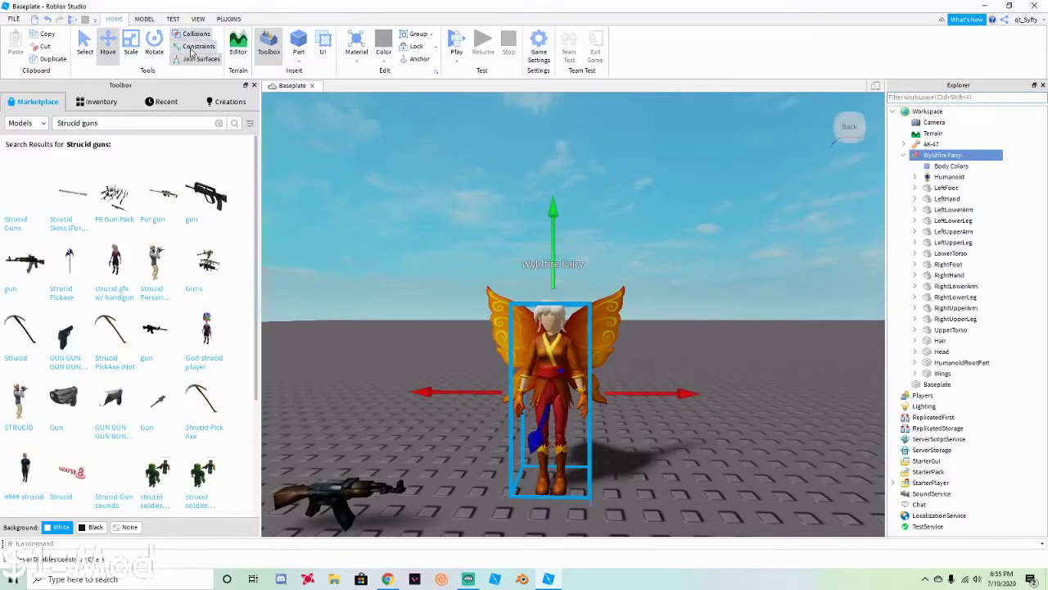
pyautogui.click(194, 35)
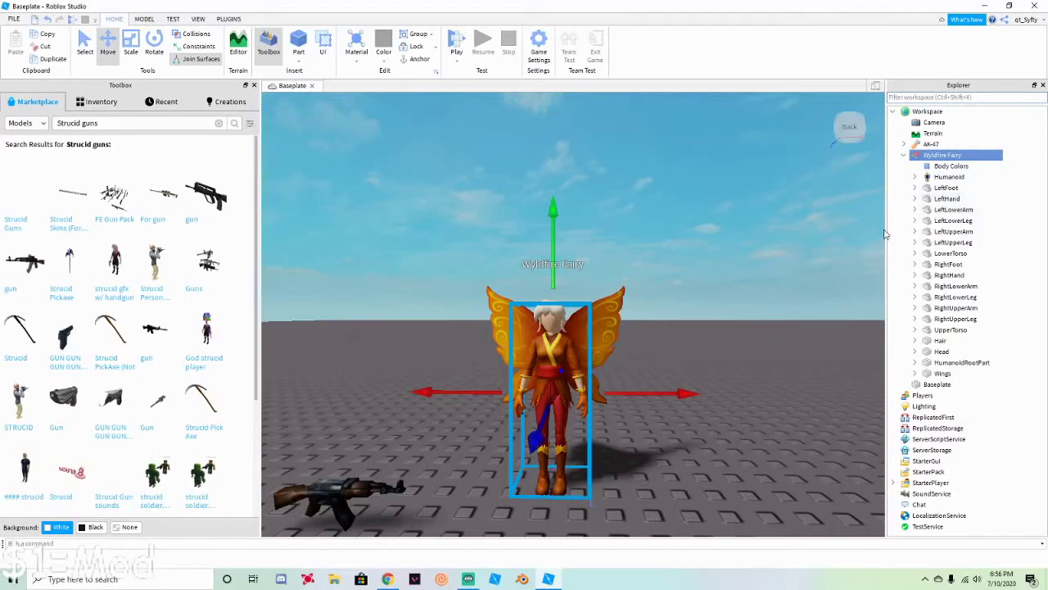
# Step: Rotate the Wyldfire Fairy's LeftHand and LeftLowerArm together so the forearm points forward horizontally
pyautogui.click(943, 188)
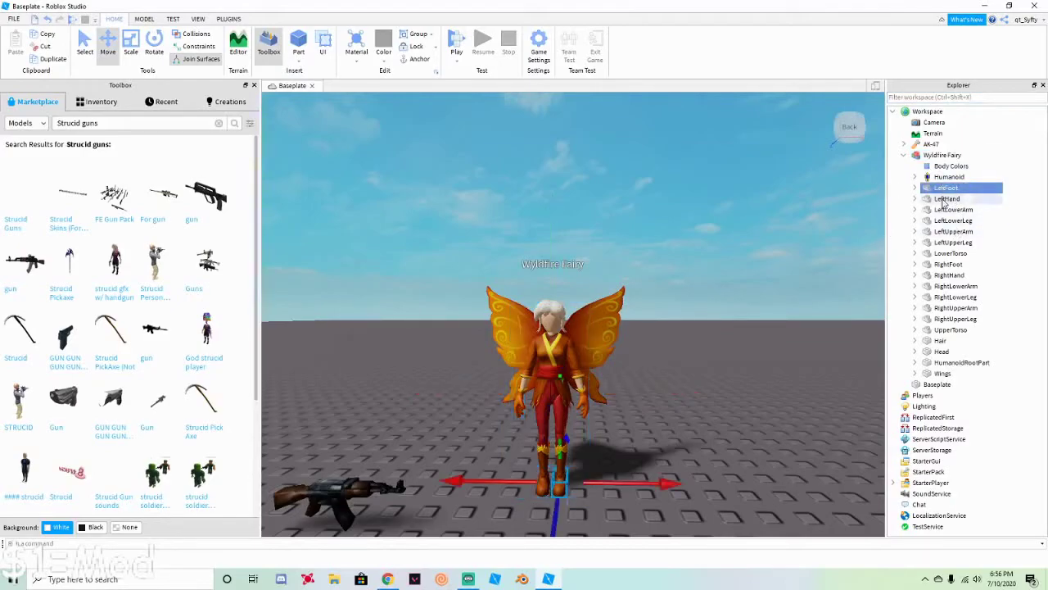
pyautogui.click(944, 200)
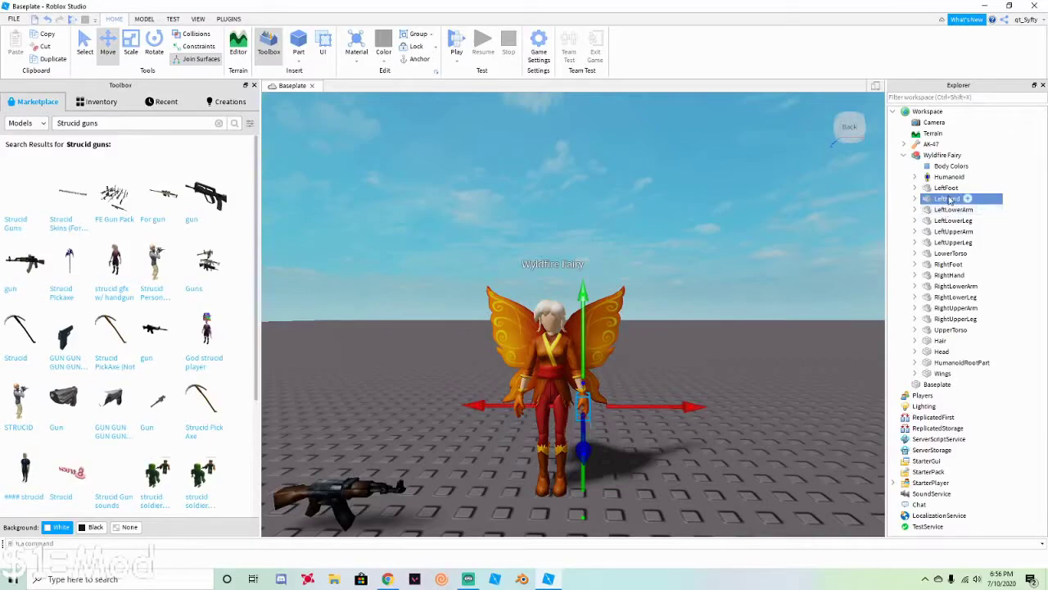
pyautogui.keyDown('ctrl'); pyautogui.click(952, 211); pyautogui.keyUp('ctrl')
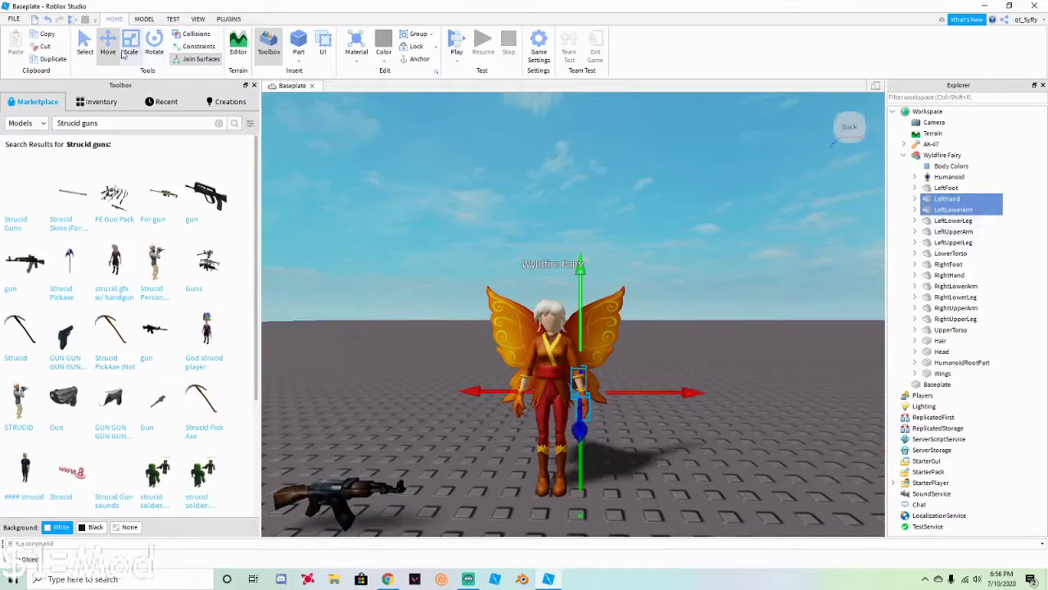
pyautogui.click(149, 49)
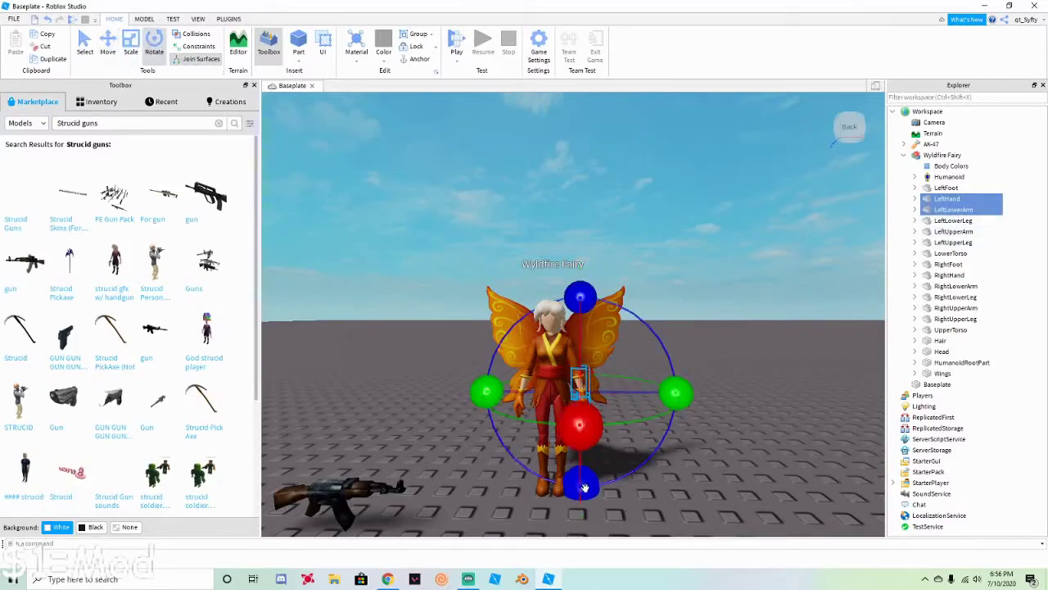
pyautogui.moveTo(579, 441); pyautogui.dragTo(582, 397)
pyautogui.moveTo(583, 340); pyautogui.dragTo(584, 335)
pyautogui.press('a')
pyautogui.moveTo(585, 335); pyautogui.dragTo(584, 335, button='right')
pyautogui.press('w')
pyautogui.moveTo(584, 335); pyautogui.dragTo(617, 284)
pyautogui.press('s')
pyautogui.moveTo(616, 283); pyautogui.dragTo(593, 265, button='right')
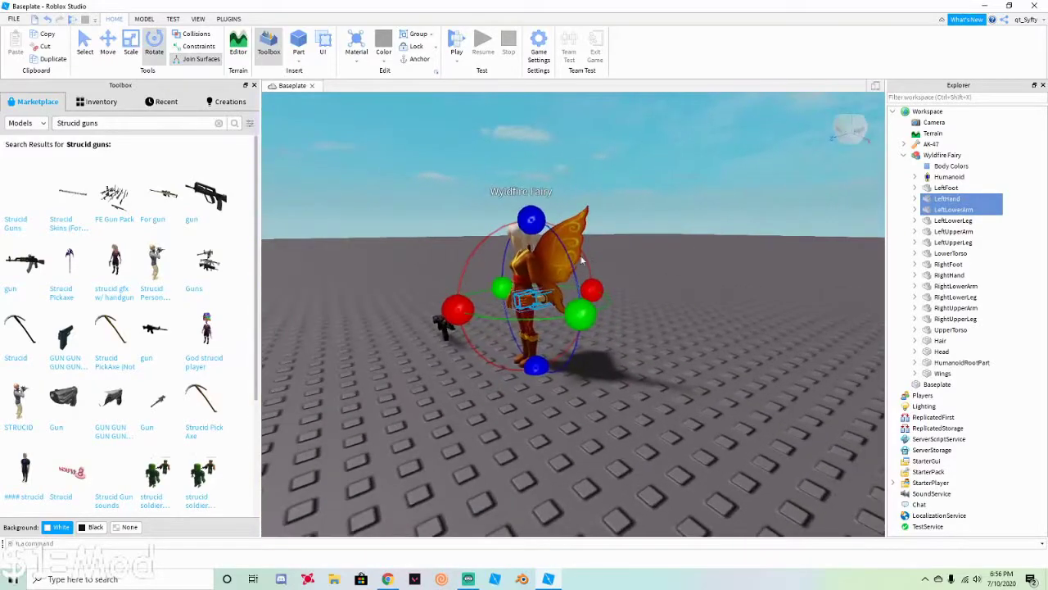
pyautogui.moveTo(536, 216); pyautogui.dragTo(539, 217)
# Step: Move the LeftHand and LeftLowerArm so the raised forearm meets the upper arm at the elbow
pyautogui.click(108, 45)
pyautogui.moveTo(683, 256); pyautogui.dragTo(679, 519, button='right')
pyautogui.press('w')
pyautogui.press('s')
pyautogui.press('a')
pyautogui.press('w')
pyautogui.moveTo(611, 312); pyautogui.dragTo(613, 281)
pyautogui.moveTo(673, 481); pyautogui.dragTo(683, 493)
pyautogui.press('d')
pyautogui.moveTo(737, 316); pyautogui.dragTo(526, 426, button='right')
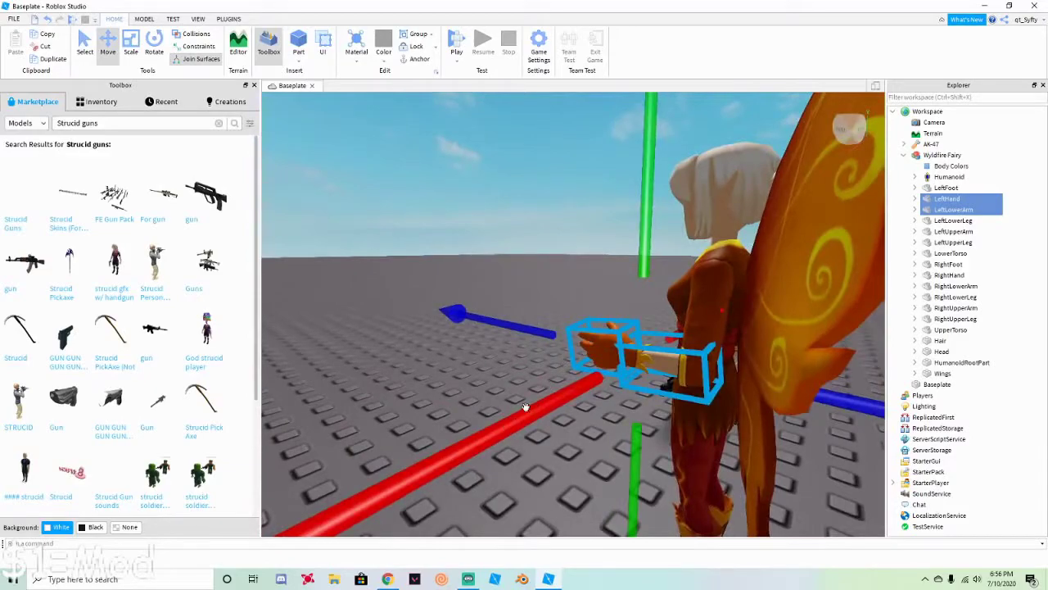
pyautogui.moveTo(626, 259); pyautogui.dragTo(759, 294, button='right')
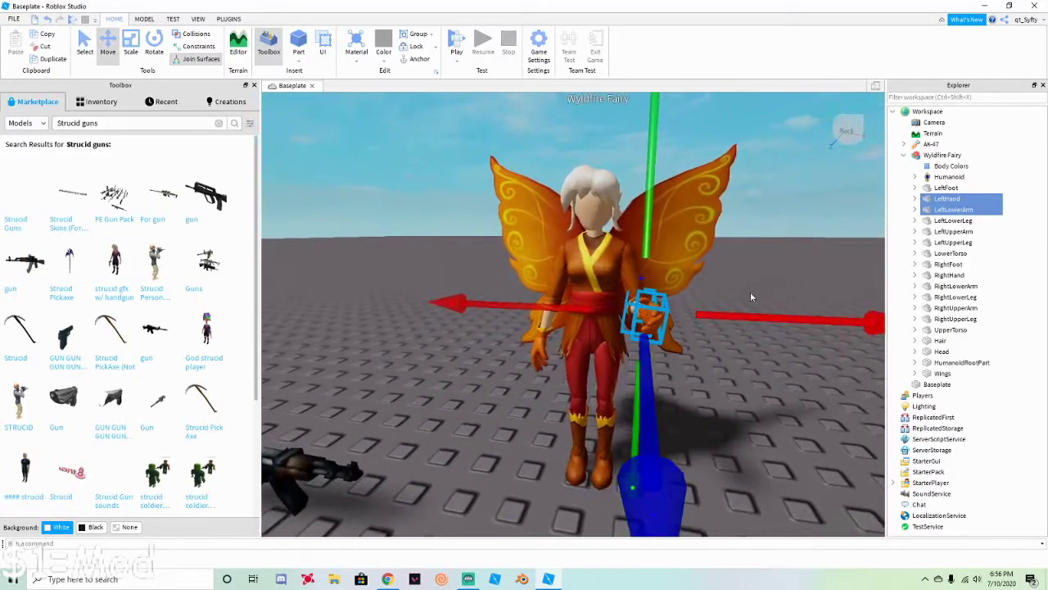
pyautogui.moveTo(623, 324); pyautogui.dragTo(620, 319, button='right')
pyautogui.scroll(1, 621, 319)
# Step: Fine-tune the rotation of the raised LeftHand and LeftLowerArm, deselect them and check the elbow up close
pyautogui.click(131, 45)
pyautogui.click(154, 45)
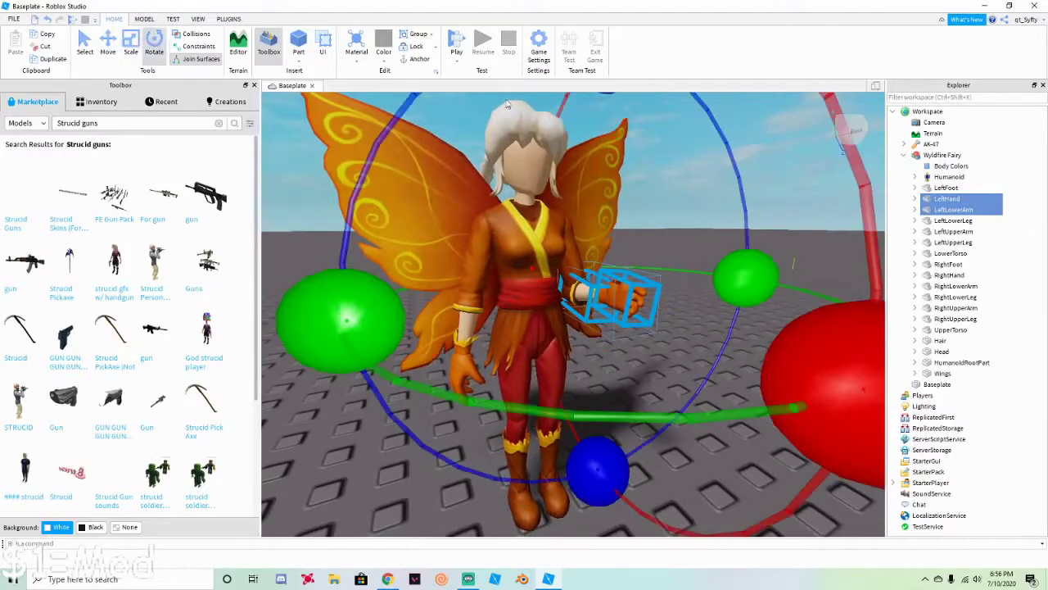
pyautogui.moveTo(567, 465); pyautogui.dragTo(609, 461)
pyautogui.click(498, 477)
pyautogui.press('w')
pyautogui.moveTo(630, 327); pyautogui.dragTo(631, 325, button='right')
pyautogui.press('w')
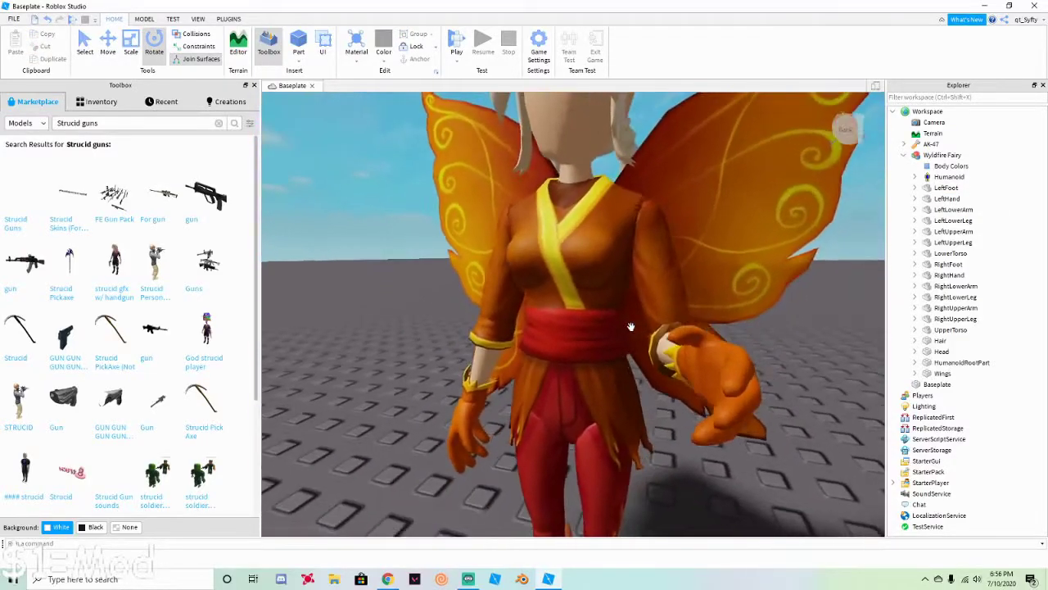
# Step: Rotate the Wyldfire Fairy's LeftHand on its own so the open palm faces upward
pyautogui.scroll(-5, 631, 326)
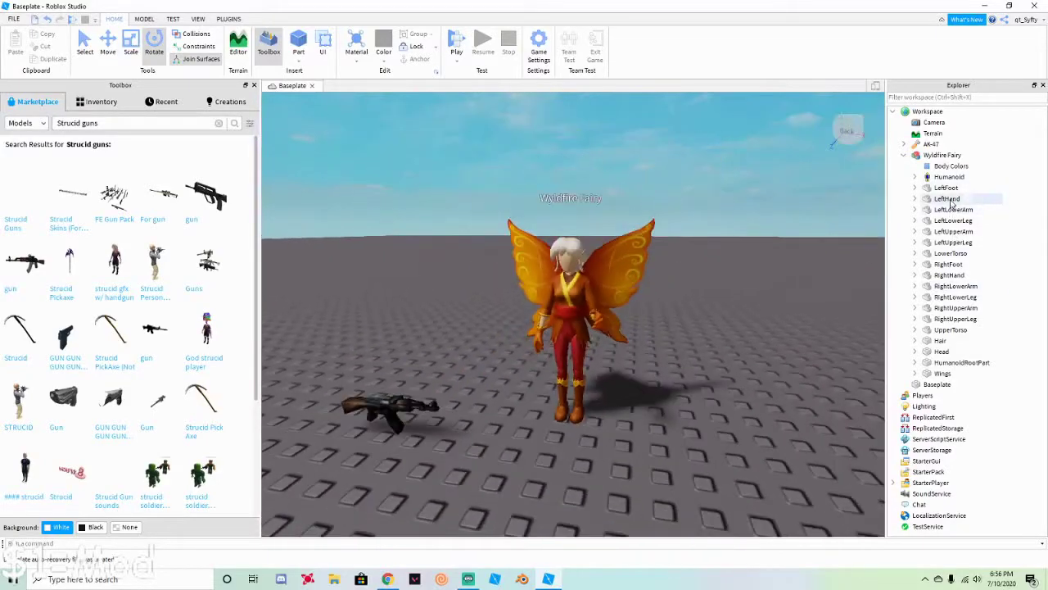
pyautogui.click(946, 200)
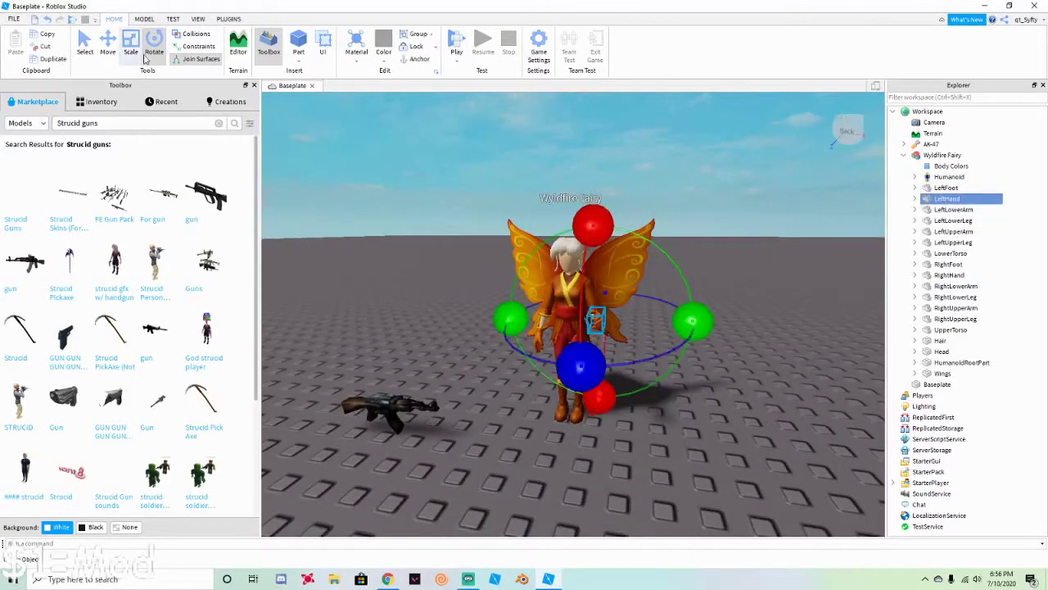
pyautogui.moveTo(692, 321); pyautogui.dragTo(627, 408)
pyautogui.scroll(6, 720, 371)
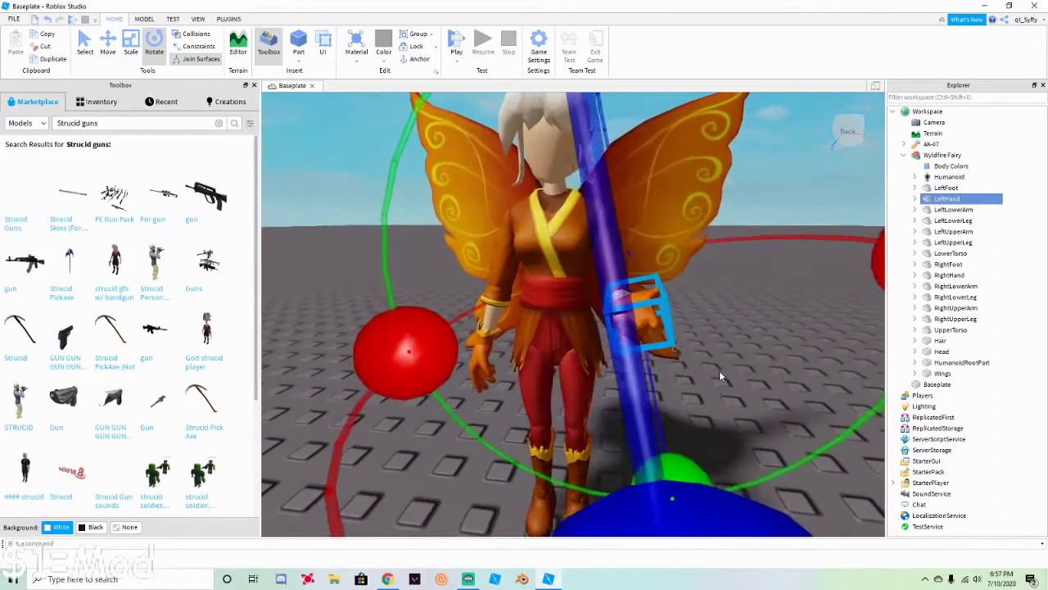
pyautogui.scroll(-2, 720, 372)
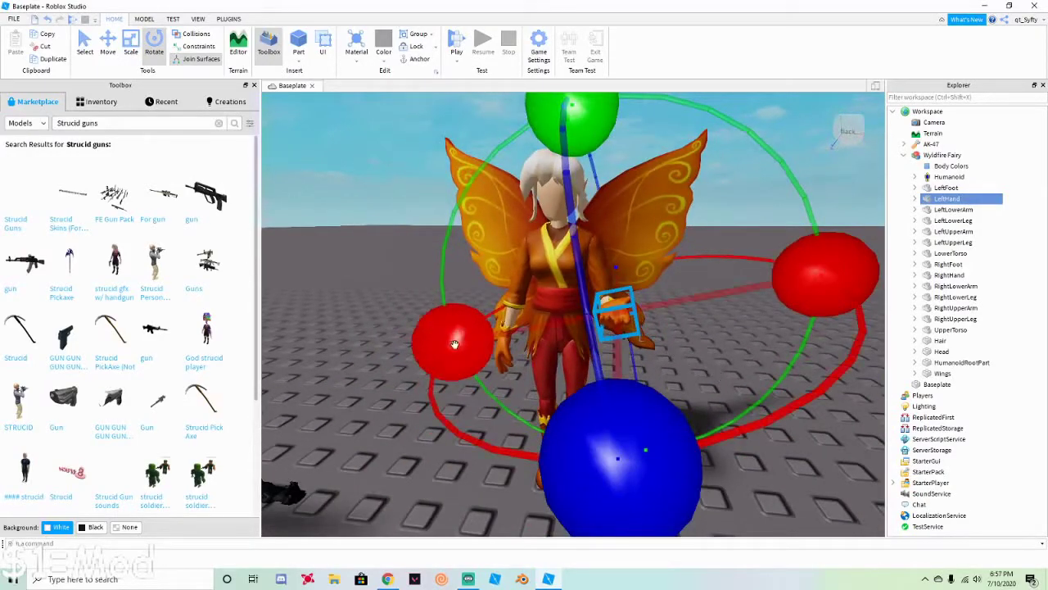
pyautogui.moveTo(593, 102); pyautogui.dragTo(649, 119)
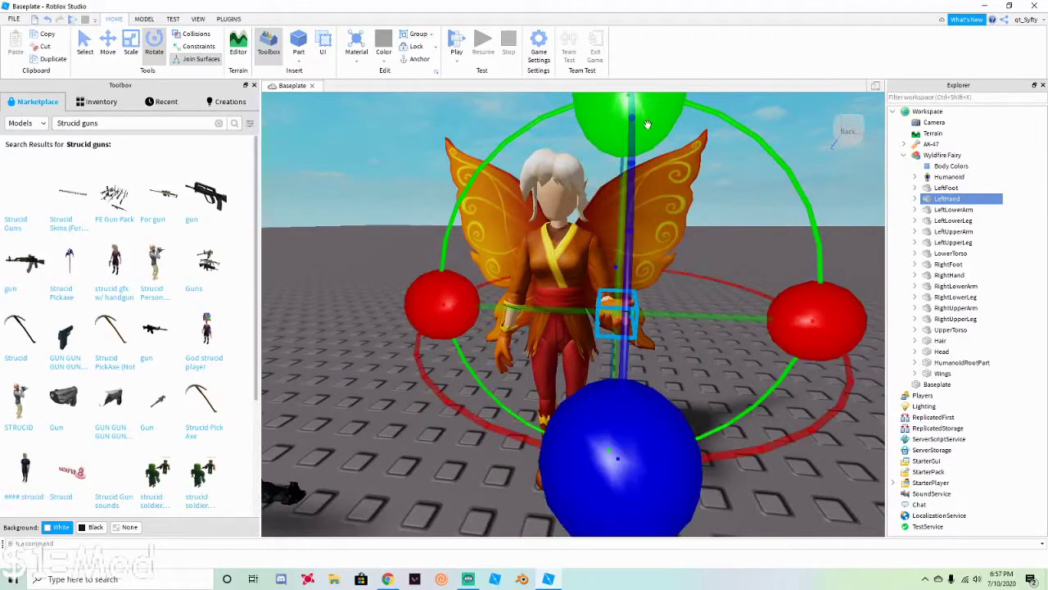
pyautogui.scroll(-5, 696, 242)
pyautogui.scroll(4, 779, 260)
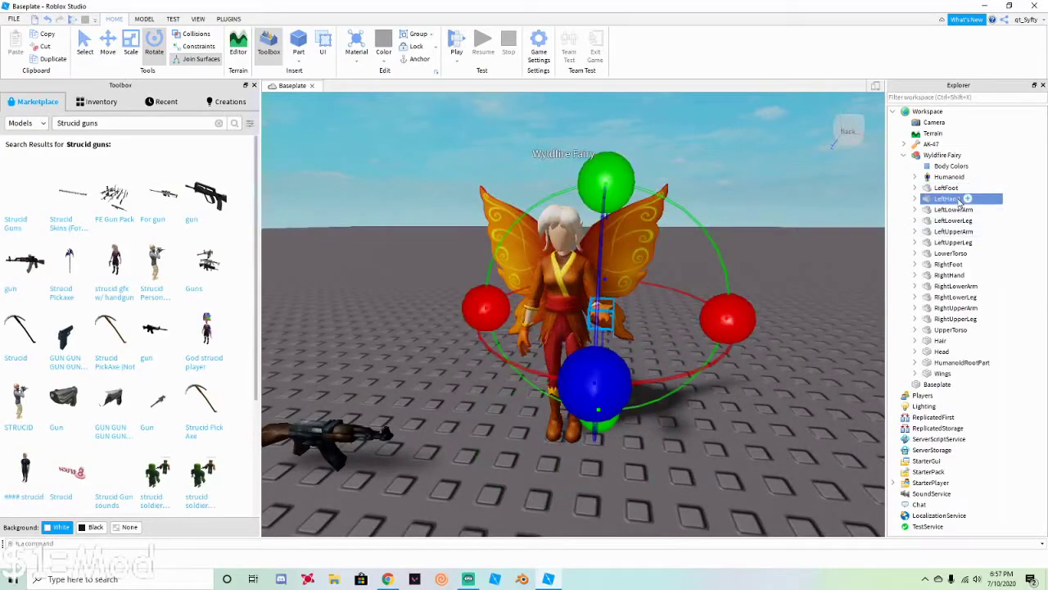
# Step: Select LeftHand, LeftLowerArm and LeftUpperArm together, shift the whole left arm slightly toward the torso and deselect it
pyautogui.keyDown('ctrl'); pyautogui.click(947, 211); pyautogui.keyUp('ctrl')
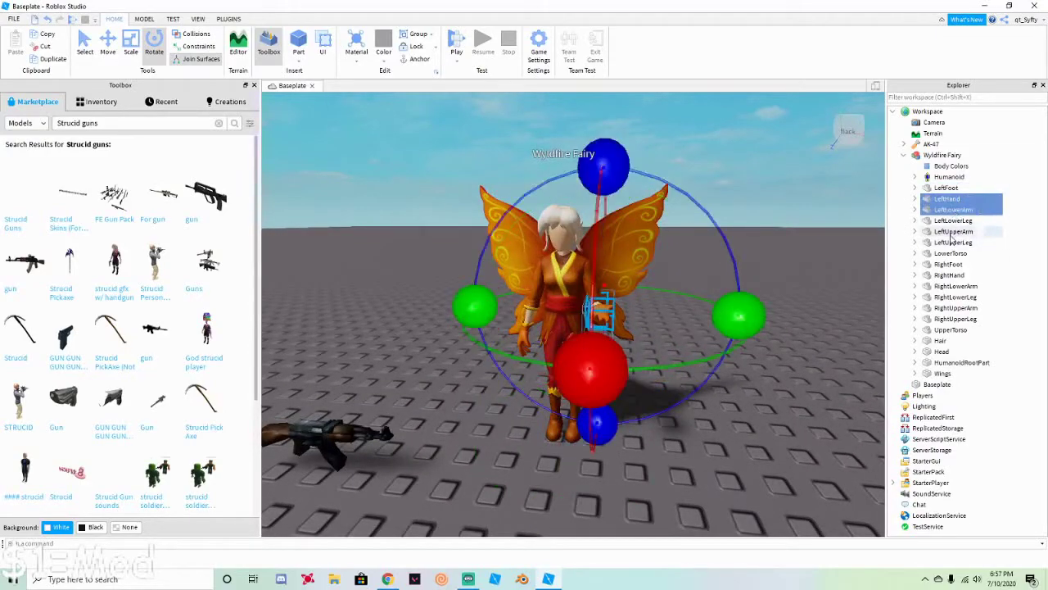
pyautogui.keyDown('ctrl'); pyautogui.click(954, 232); pyautogui.keyUp('ctrl')
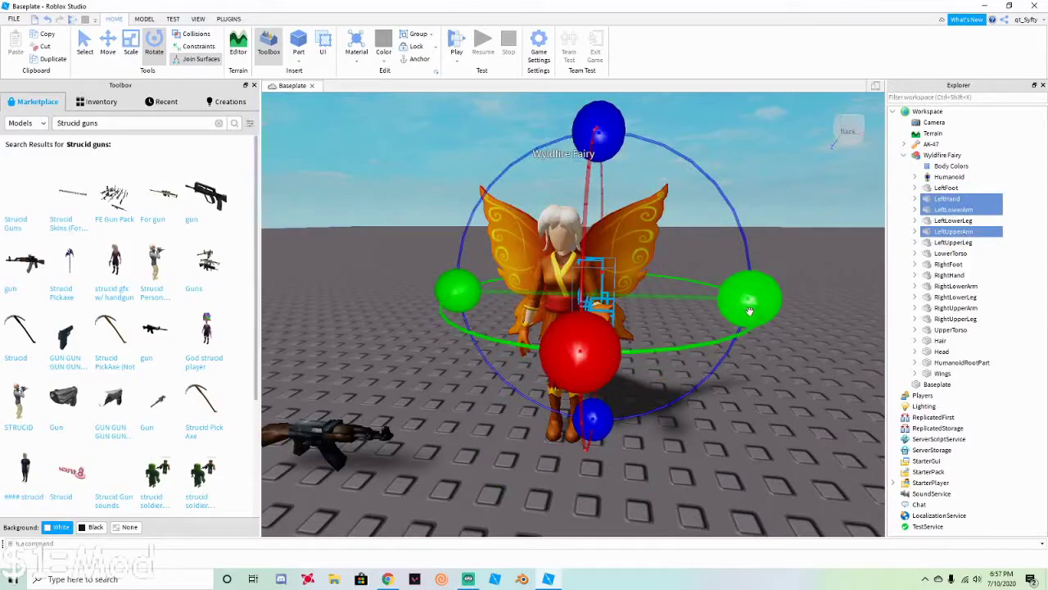
pyautogui.moveTo(755, 313)
pyautogui.mouseDown()
pyautogui.moveTo(739, 319)
pyautogui.moveTo(752, 317)
pyautogui.mouseUp()
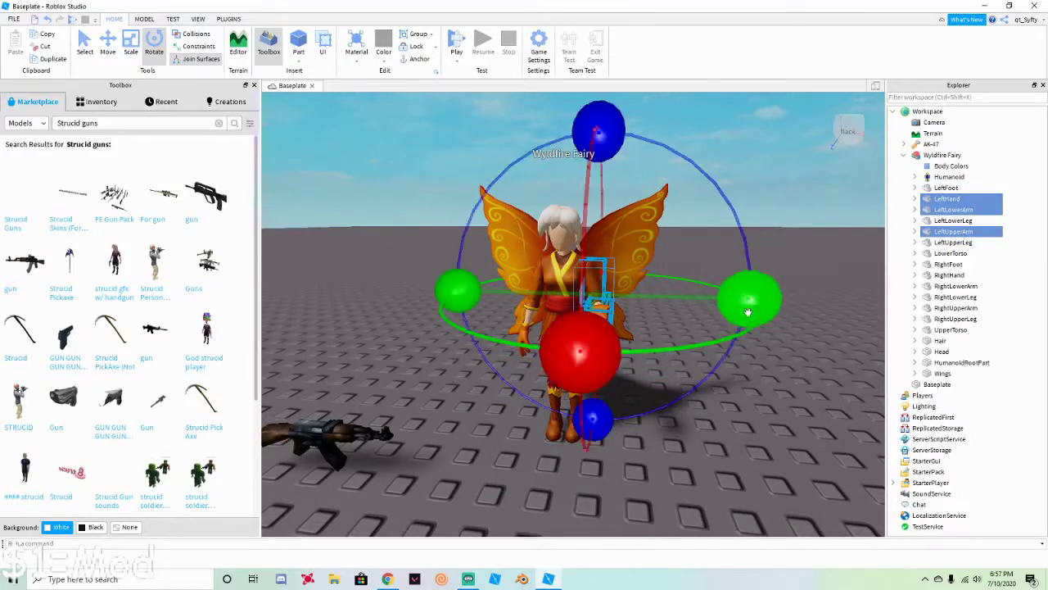
pyautogui.click(113, 44)
pyautogui.moveTo(714, 175); pyautogui.dragTo(718, 178, button='right')
pyautogui.scroll(5, 715, 157)
pyautogui.scroll(-7, 716, 158)
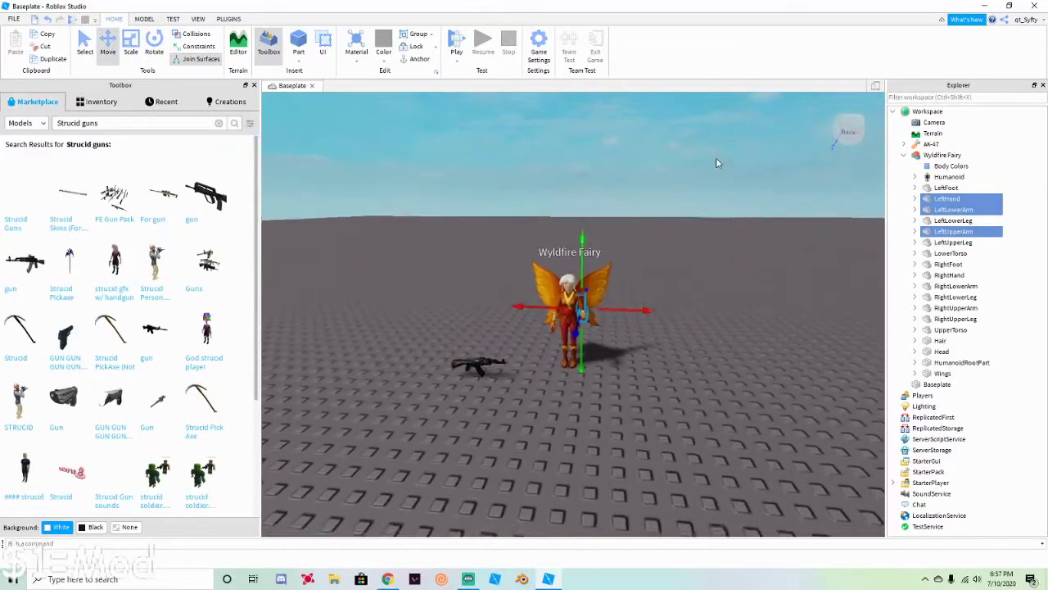
pyautogui.scroll(4, 716, 157)
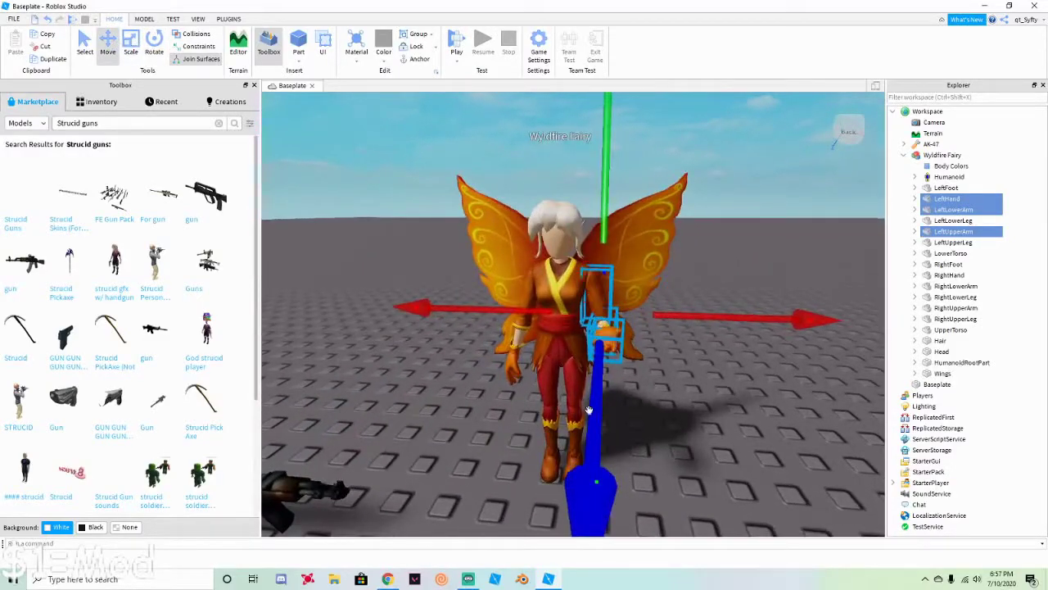
pyautogui.moveTo(464, 314); pyautogui.dragTo(460, 312)
pyautogui.click(508, 361)
pyautogui.click(355, 384)
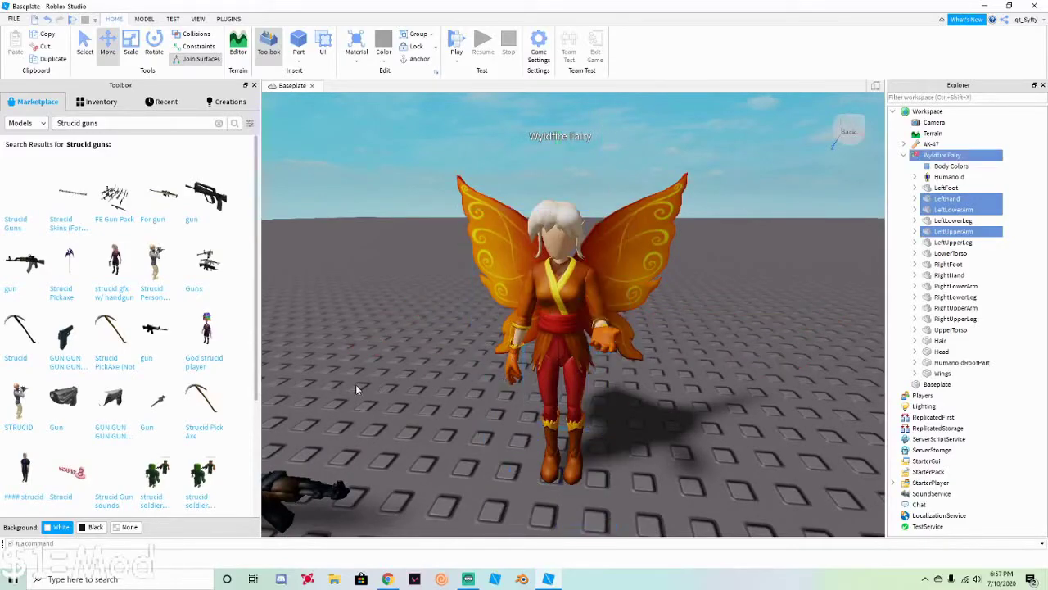
# Step: Rotate the RightHand and RightLowerArm together so the right forearm points forward horizontally
pyautogui.scroll(3, 677, 351)
pyautogui.scroll(-3, 676, 345)
pyautogui.scroll(2, 666, 340)
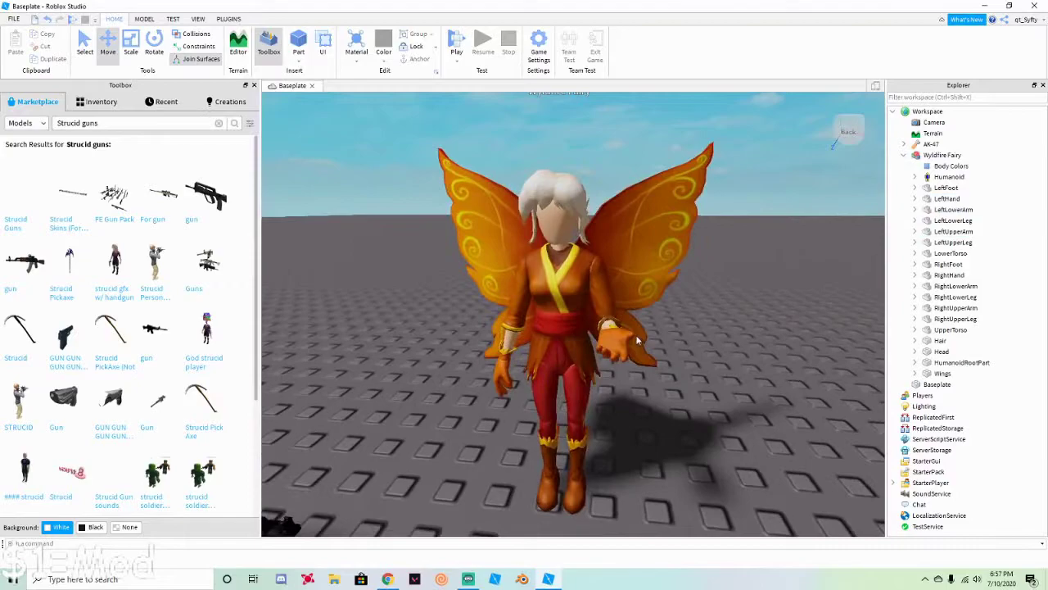
pyautogui.scroll(2, 724, 326)
pyautogui.scroll(-3, 724, 326)
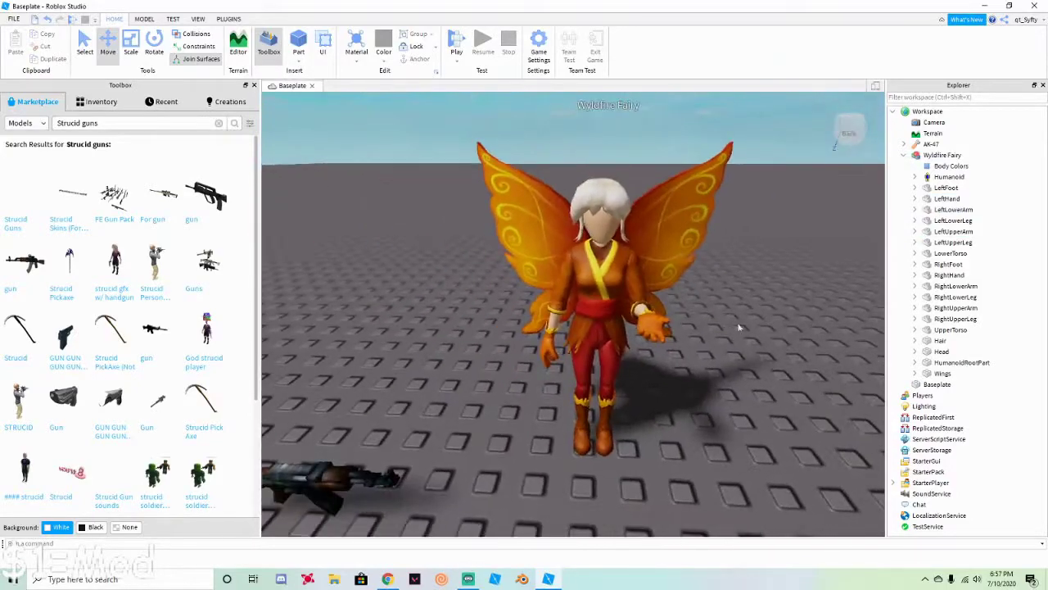
pyautogui.scroll(1, 724, 326)
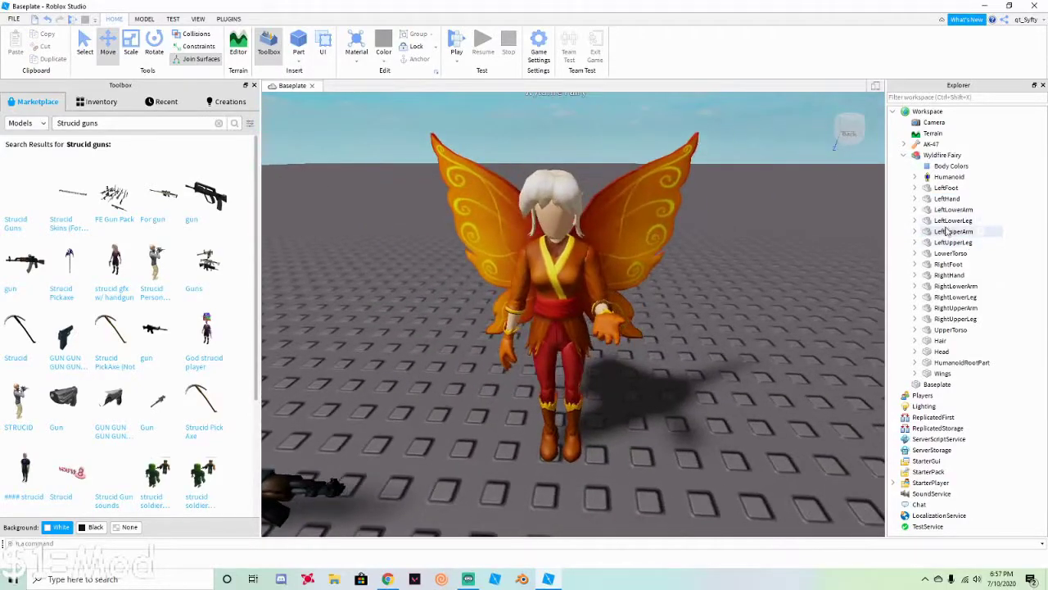
pyautogui.click(949, 275)
pyautogui.keyDown('ctrl'); pyautogui.click(957, 286); pyautogui.keyUp('ctrl')
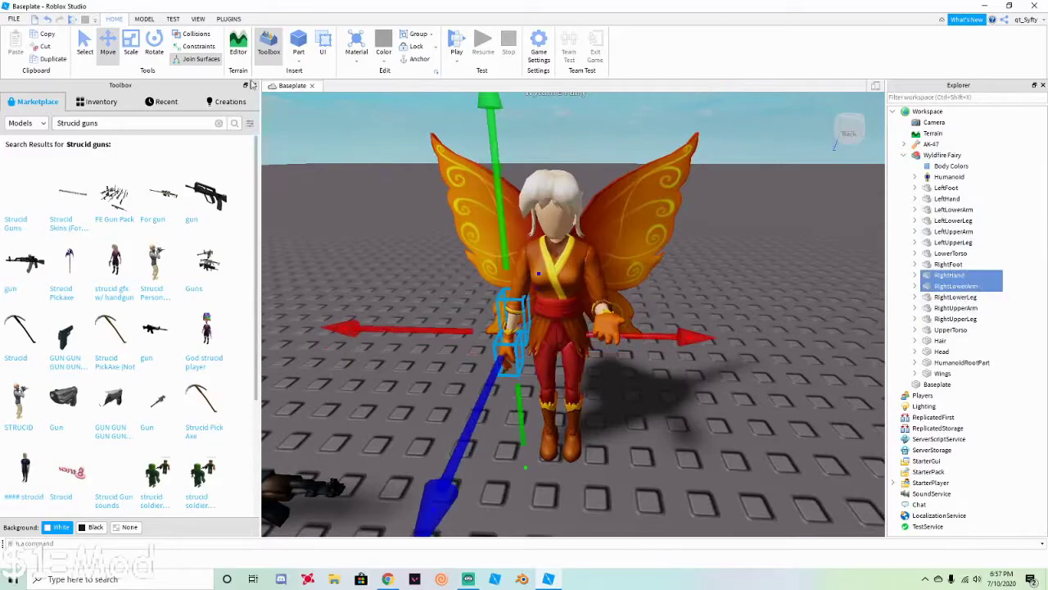
pyautogui.click(157, 56)
pyautogui.moveTo(458, 280); pyautogui.dragTo(562, 329, button='right')
pyautogui.moveTo(562, 330); pyautogui.dragTo(563, 326)
pyautogui.moveTo(678, 445); pyautogui.dragTo(673, 439)
# Step: Move the rotated RightHand and RightLowerArm up and forward toward the lower end of the right upper arm
pyautogui.press('d')
pyautogui.moveTo(651, 395); pyautogui.dragTo(322, 124, button='right')
pyautogui.hotkey('ctrl', '2')
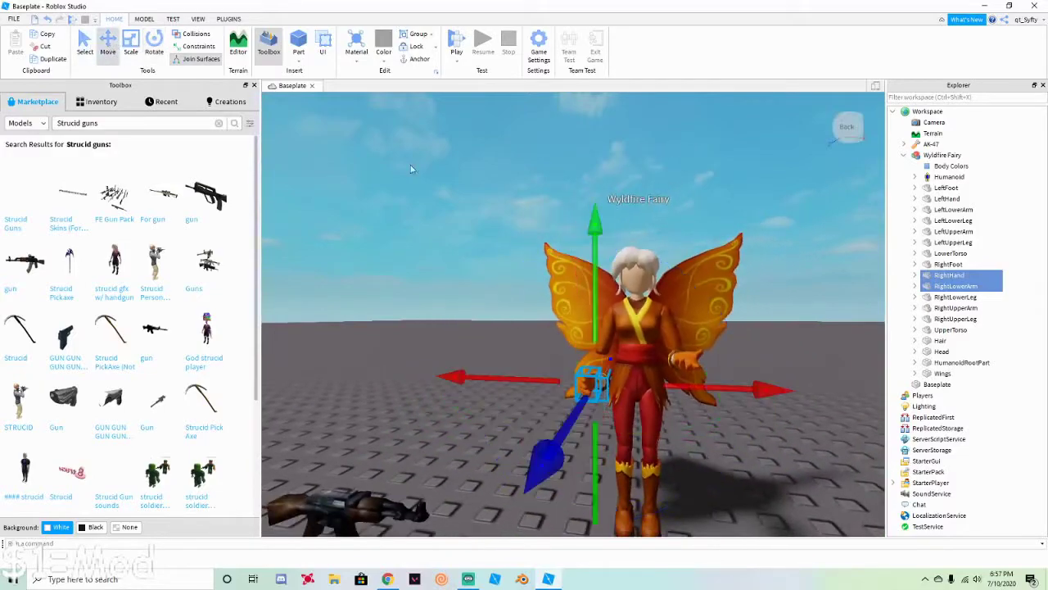
pyautogui.press('w')
pyautogui.moveTo(593, 311); pyautogui.dragTo(593, 311, button='right')
pyautogui.moveTo(528, 274); pyautogui.dragTo(531, 193)
pyautogui.moveTo(669, 325); pyautogui.dragTo(712, 342)
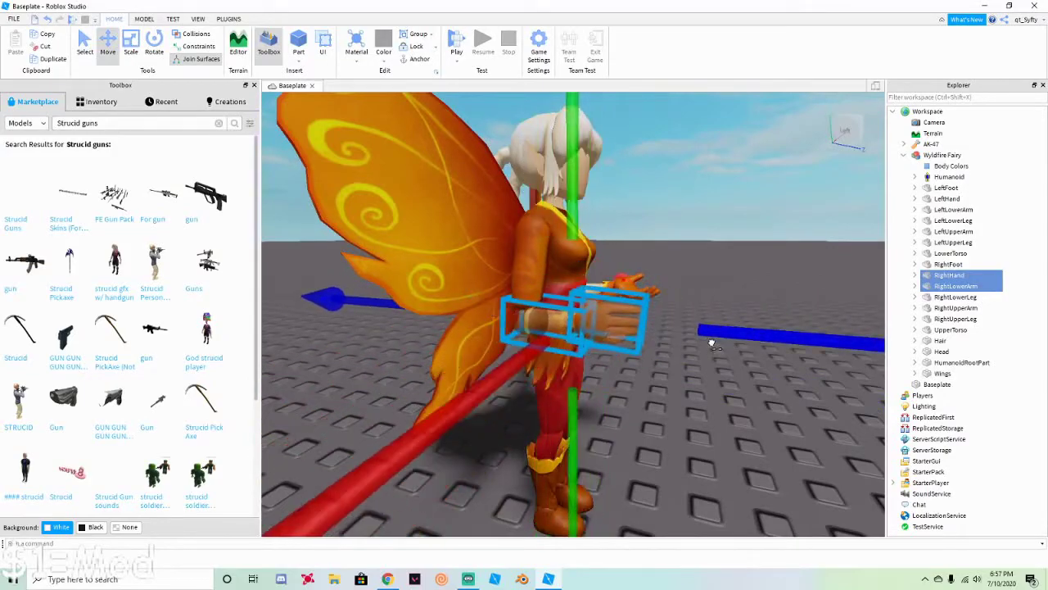
# Step: Shift the RightHand and RightLowerArm slightly backward so the forearm meets the right upper arm at the elbow
pyautogui.press('d')
pyautogui.moveTo(609, 376); pyautogui.dragTo(721, 352, button='right')
pyautogui.press('w')
pyautogui.press('s')
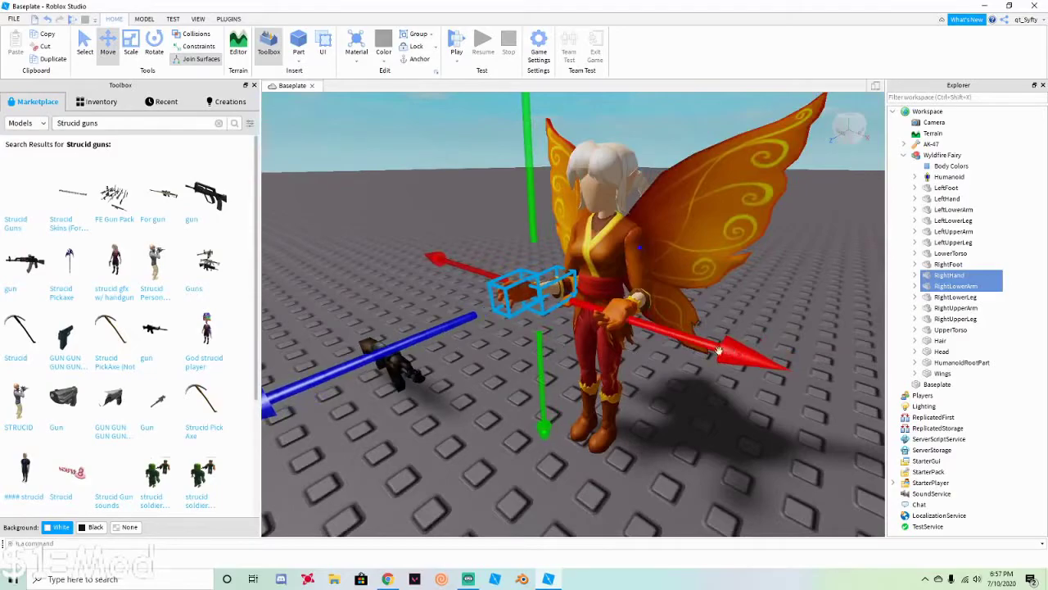
pyautogui.moveTo(433, 340); pyautogui.dragTo(587, 330, button='right')
pyautogui.scroll(5, 587, 331)
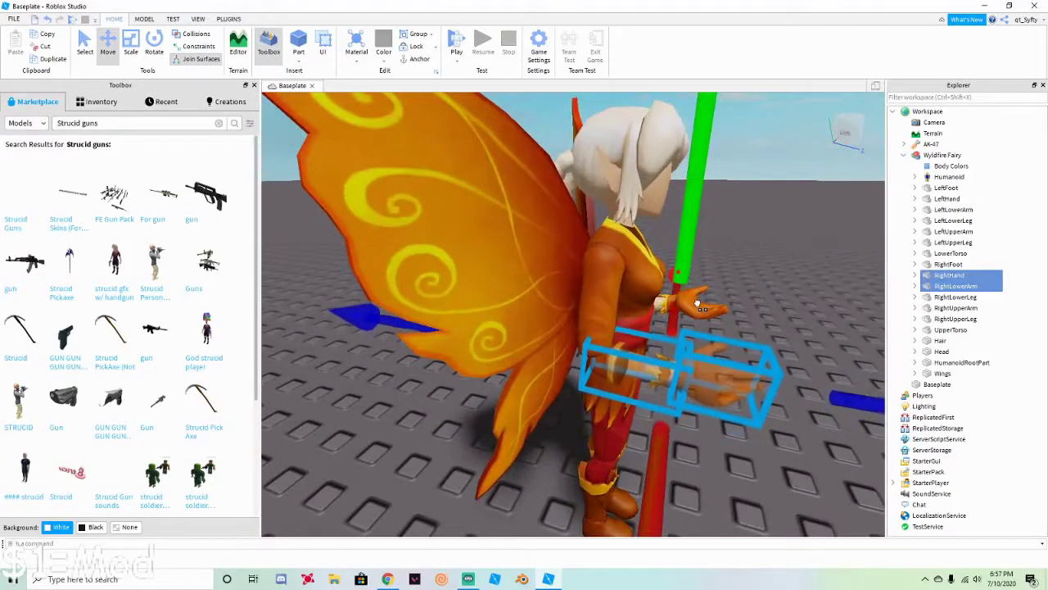
pyautogui.moveTo(846, 398); pyautogui.dragTo(829, 396)
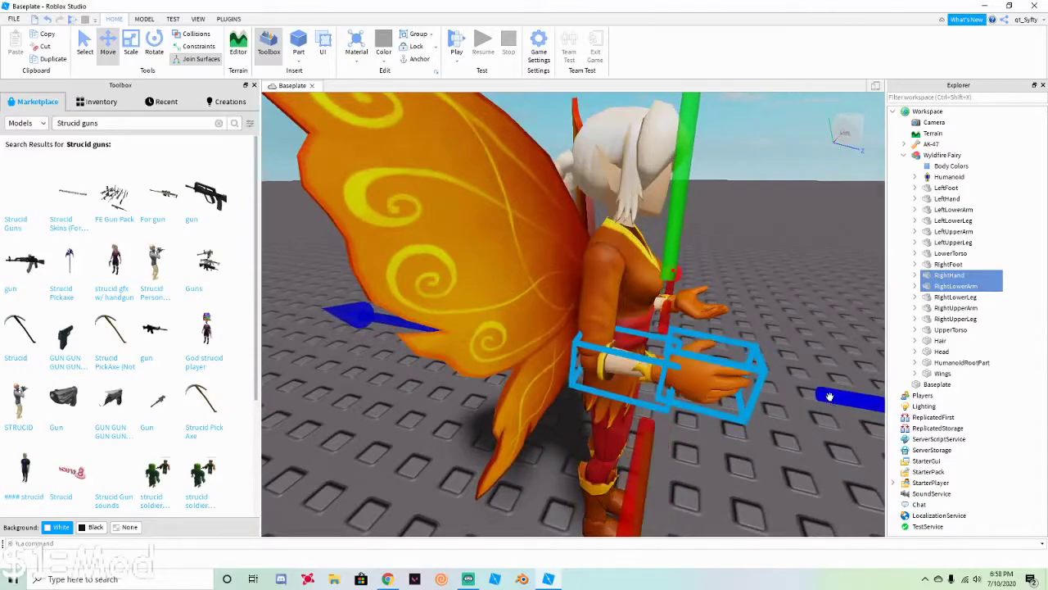
# Step: Deselect the right forearm, check the pose, and rotate only the RightHand so its palm faces upward
pyautogui.moveTo(620, 383); pyautogui.dragTo(708, 270, button='right')
pyautogui.scroll(-5, 713, 379)
pyautogui.scroll(3, 708, 375)
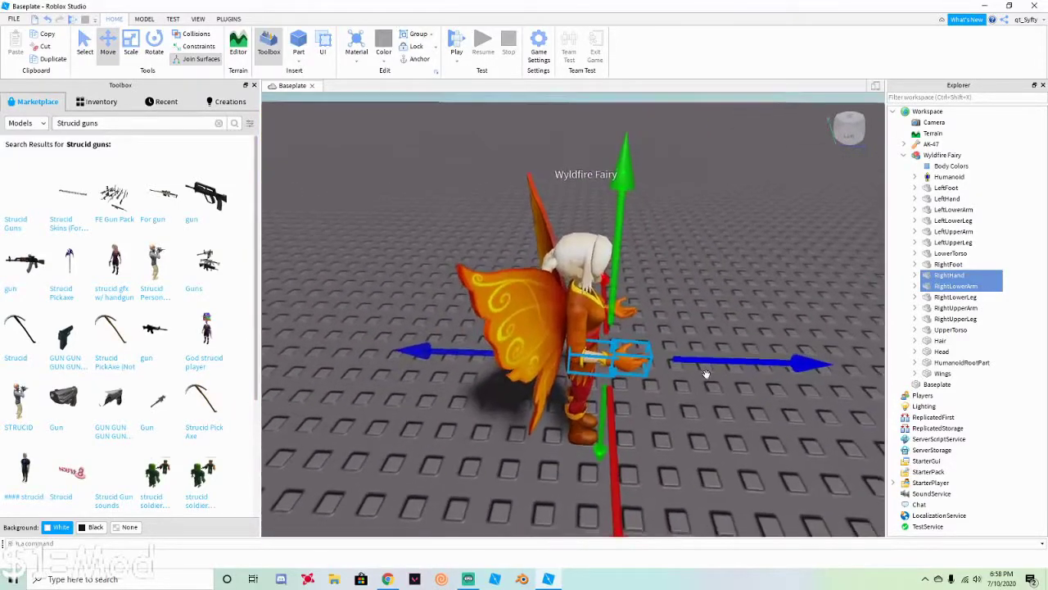
pyautogui.scroll(-1, 706, 393)
pyautogui.moveTo(691, 283); pyautogui.dragTo(691, 283, button='right')
pyautogui.press('s')
pyautogui.press('a')
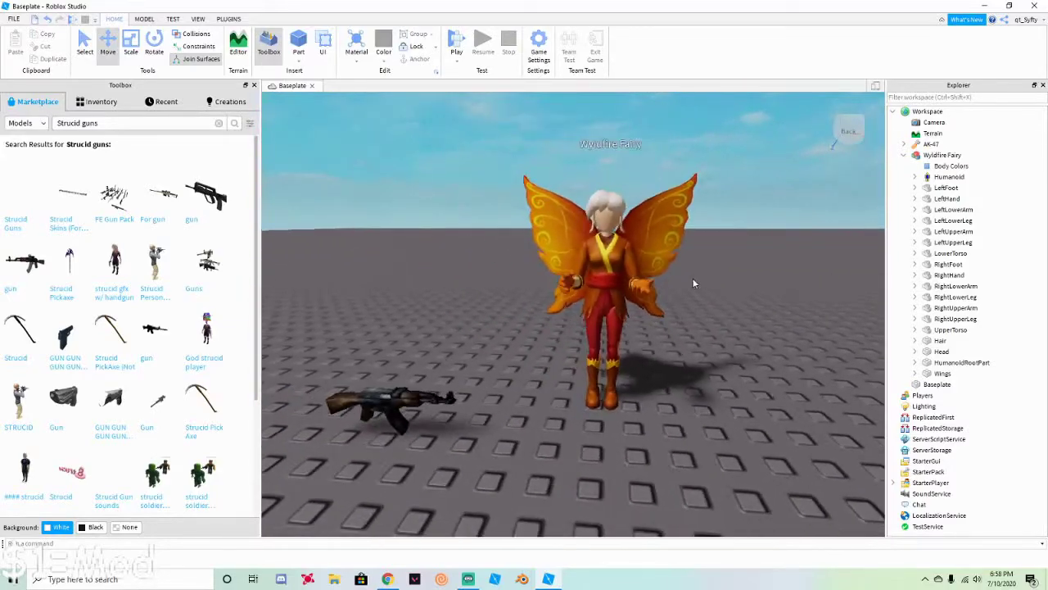
pyautogui.press('w')
pyautogui.press('d')
pyautogui.click(945, 275)
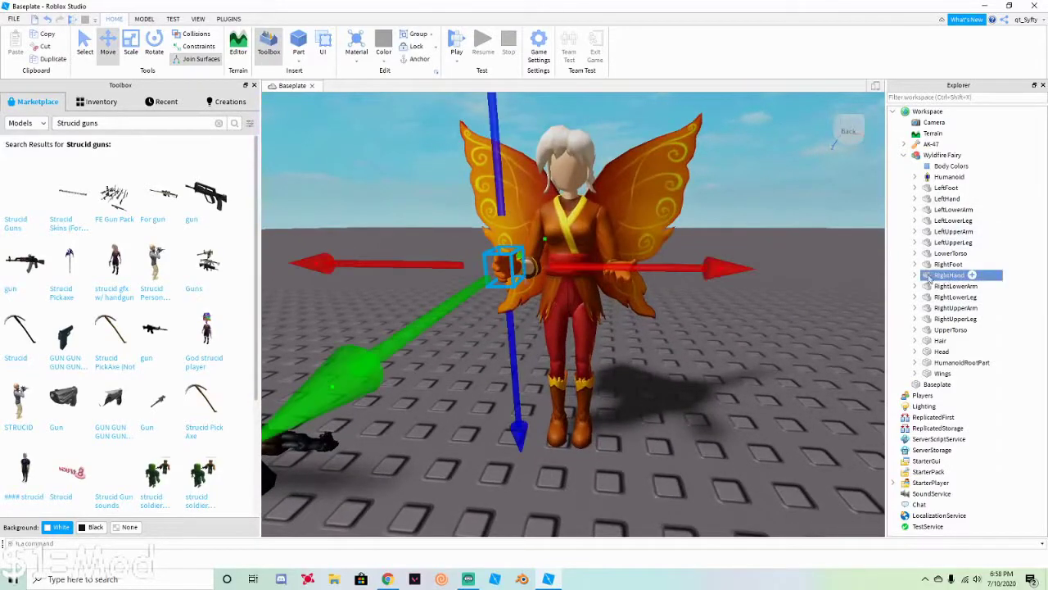
pyautogui.click(154, 49)
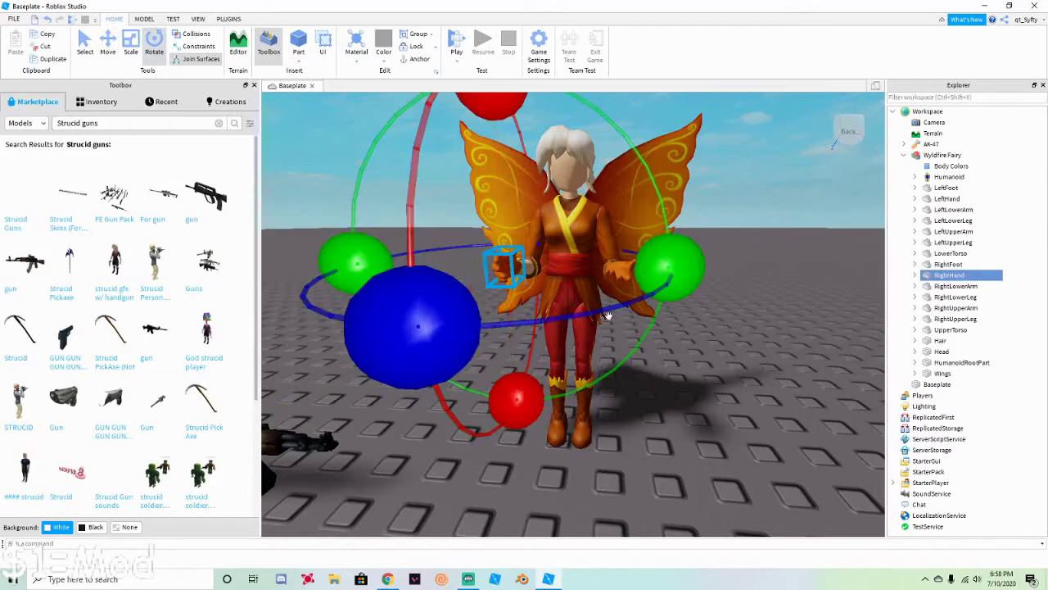
pyautogui.moveTo(696, 278); pyautogui.dragTo(496, 108)
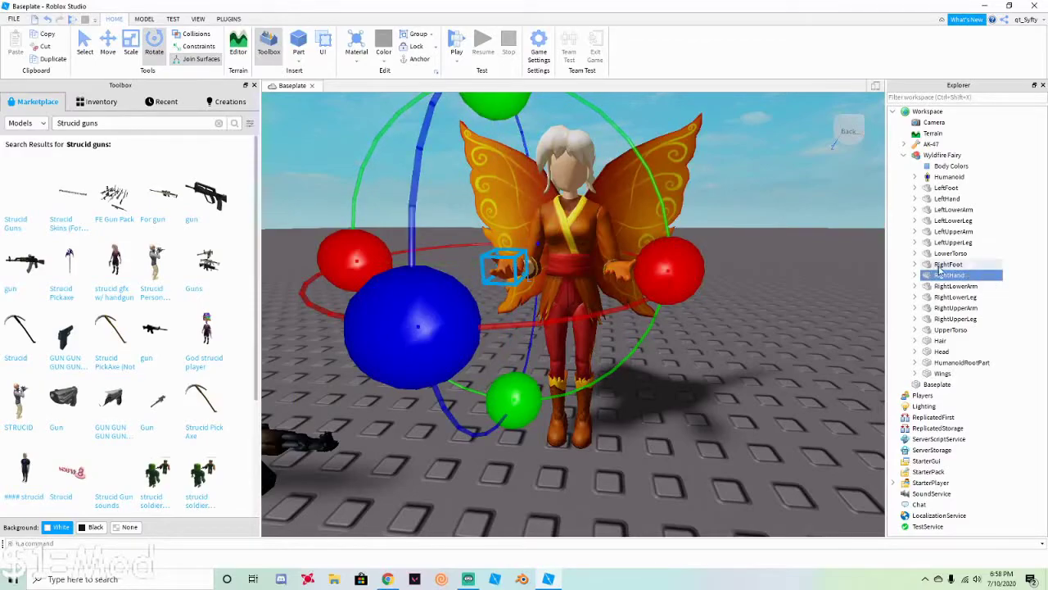
# Step: Select the RightHand and RightLowerArm together, lower them slightly against the upper arm and deselect them
pyautogui.keyDown('ctrl'); pyautogui.click(953, 287); pyautogui.keyUp('ctrl')
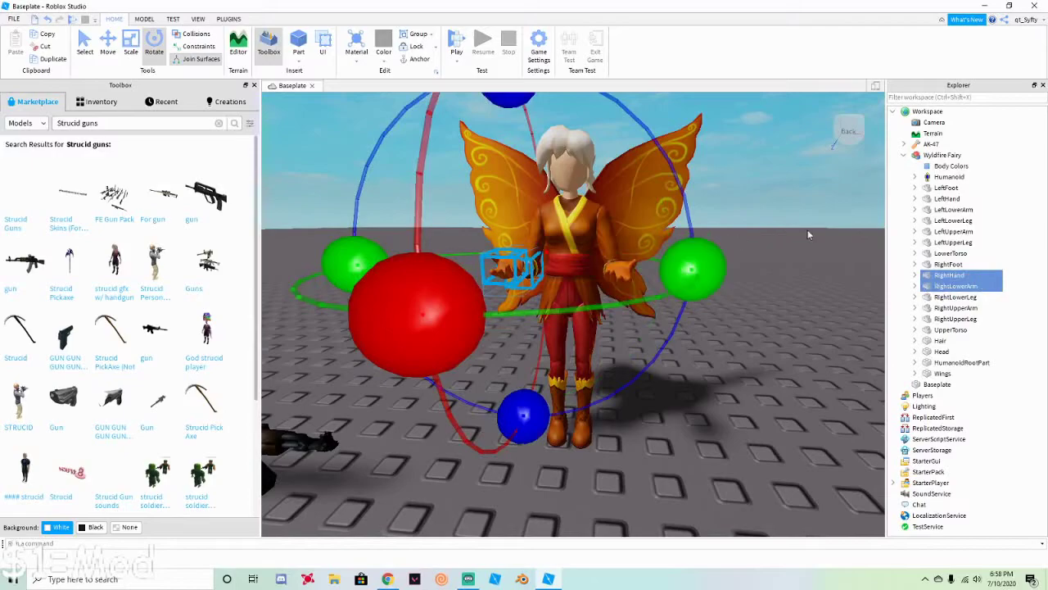
pyautogui.moveTo(806, 229); pyautogui.dragTo(782, 221, button='right')
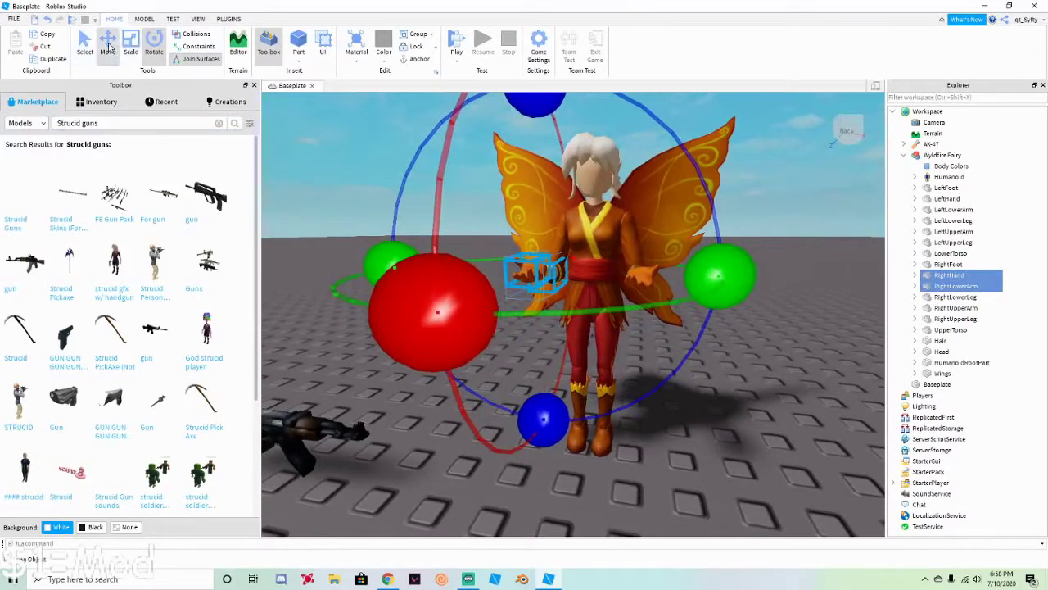
pyautogui.click(108, 46)
pyautogui.click(516, 401)
pyautogui.click(531, 264)
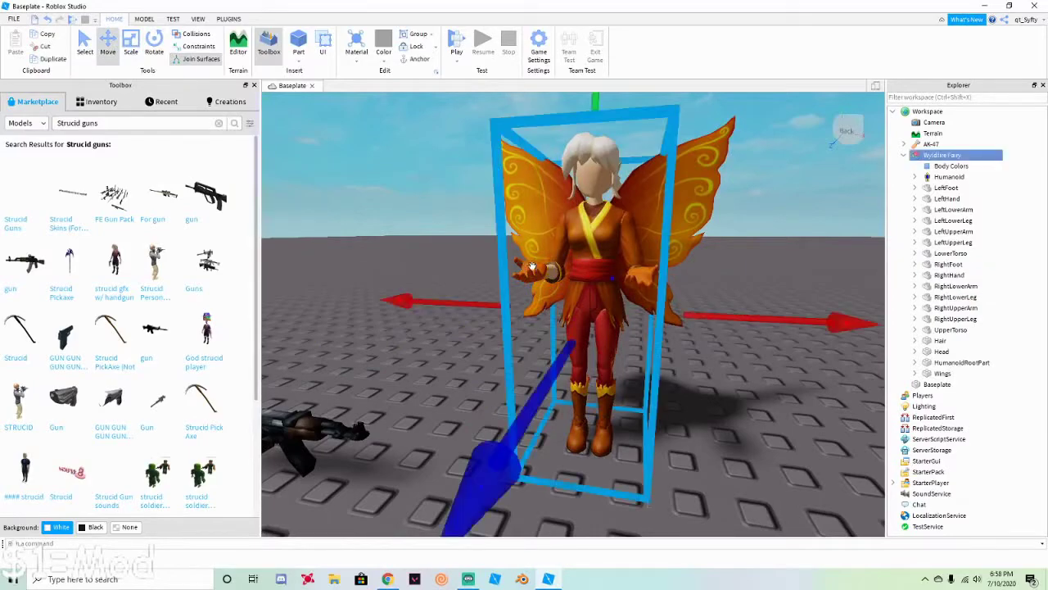
pyautogui.click(952, 276)
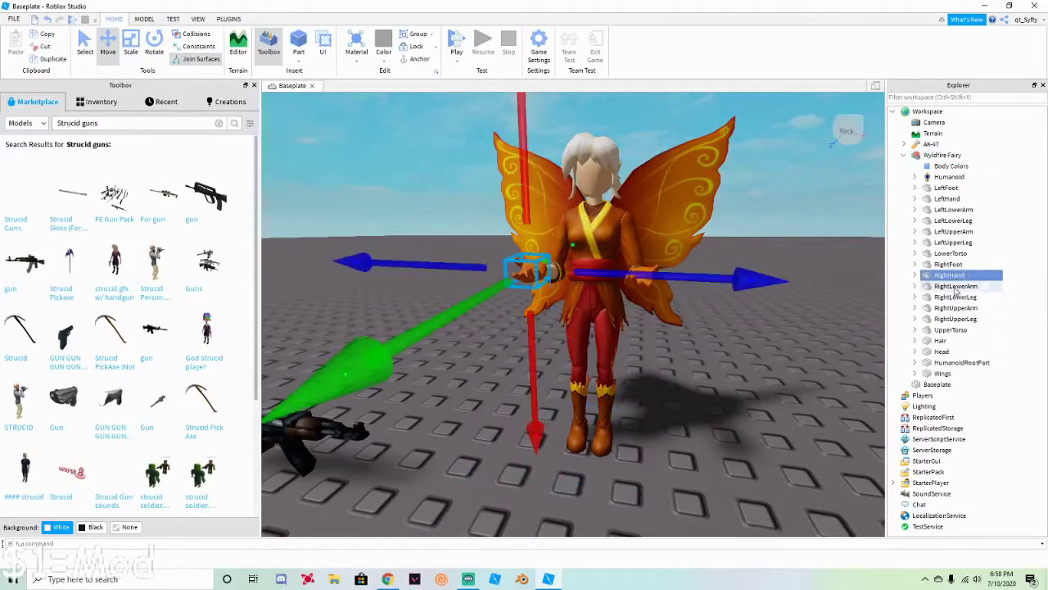
pyautogui.keyDown('ctrl'); pyautogui.click(955, 285); pyautogui.keyUp('ctrl')
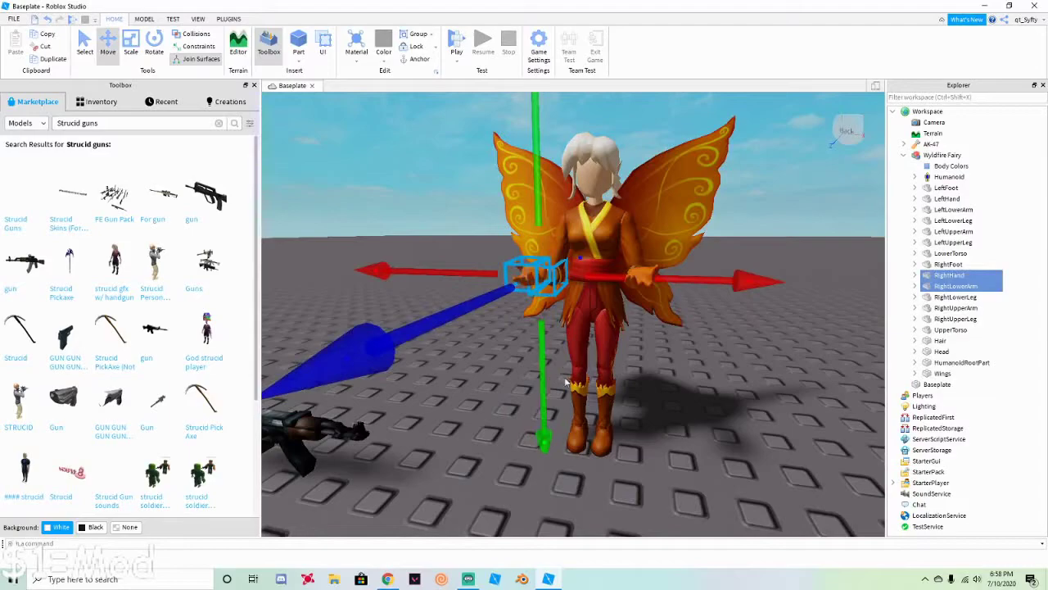
pyautogui.moveTo(618, 385); pyautogui.dragTo(510, 420, button='right')
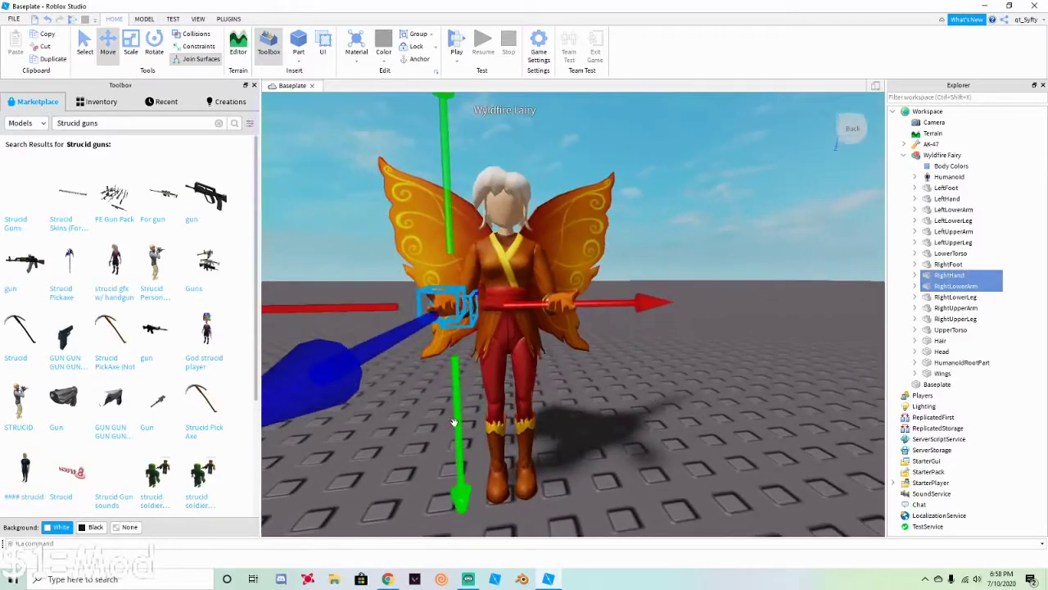
pyautogui.moveTo(454, 422); pyautogui.dragTo(453, 427)
pyautogui.click(746, 452)
# Step: Select the AK-47's Handle and move the gun over and up from the ground to the front of the Wyldfire Fairy
pyautogui.moveTo(746, 451); pyautogui.dragTo(729, 450, button='right')
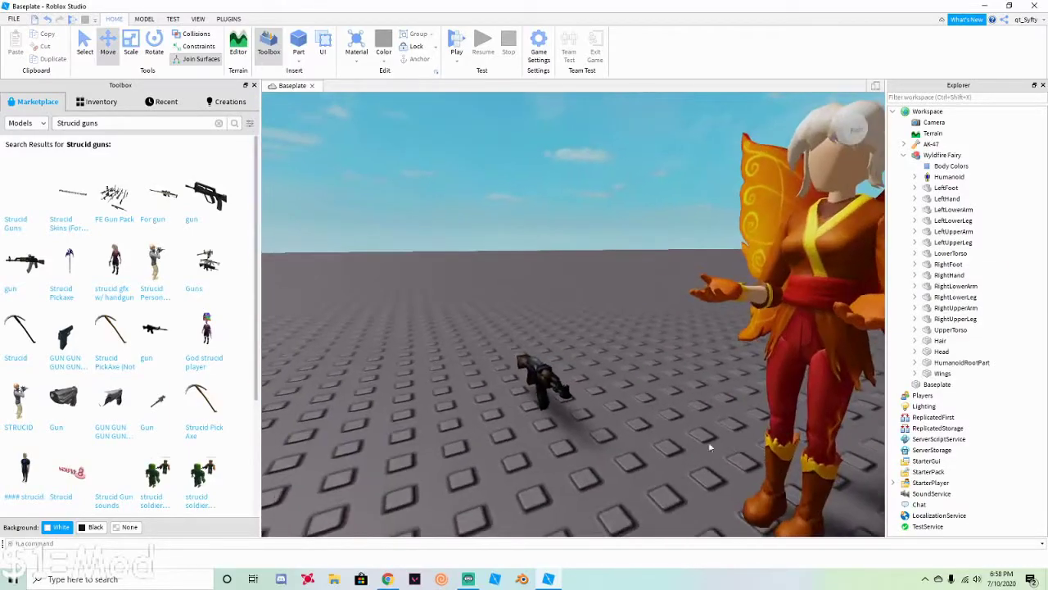
pyautogui.click(552, 372)
pyautogui.press('a')
pyautogui.moveTo(552, 371); pyautogui.dragTo(638, 376, button='right')
pyautogui.moveTo(501, 477); pyautogui.dragTo(796, 489)
pyautogui.moveTo(520, 346); pyautogui.dragTo(566, 124)
pyautogui.moveTo(459, 227); pyautogui.dragTo(448, 267)
pyautogui.moveTo(545, 353); pyautogui.dragTo(541, 388)
pyautogui.moveTo(731, 283); pyautogui.dragTo(751, 285)
# Step: Fine-tune the AK-47's position so it lies across both of the Wyldfire Fairy's upturned hands
pyautogui.press('d')
pyautogui.moveTo(771, 220); pyautogui.dragTo(429, 340, button='right')
pyautogui.moveTo(431, 342); pyautogui.dragTo(398, 385)
pyautogui.moveTo(574, 404); pyautogui.dragTo(582, 429)
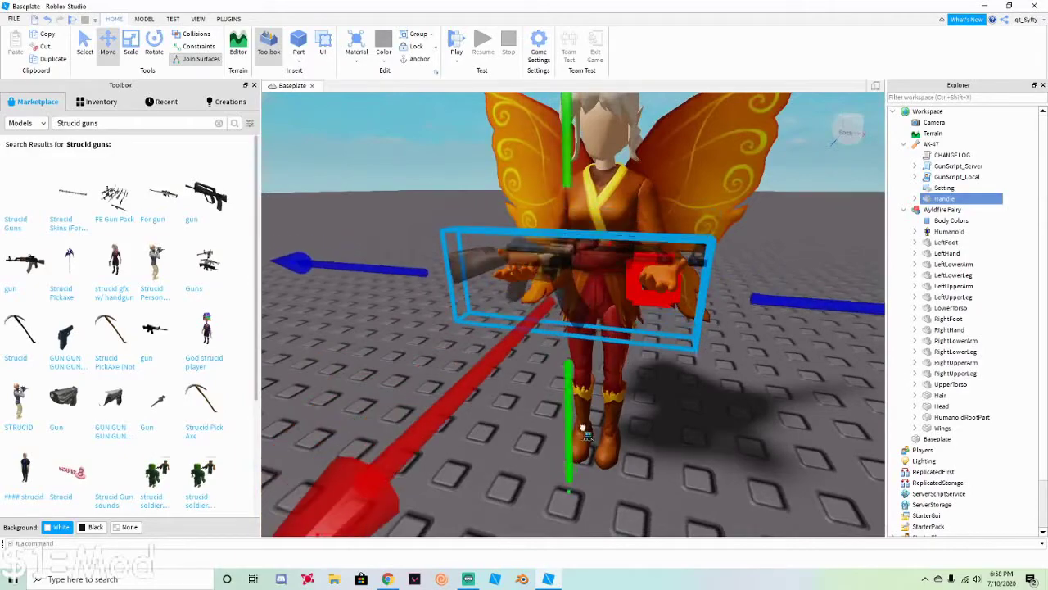
pyautogui.moveTo(791, 306); pyautogui.dragTo(811, 329)
pyautogui.moveTo(586, 421); pyautogui.dragTo(613, 414)
pyautogui.moveTo(794, 301); pyautogui.dragTo(813, 327)
pyautogui.moveTo(501, 391); pyautogui.dragTo(501, 369)
pyautogui.click(131, 44)
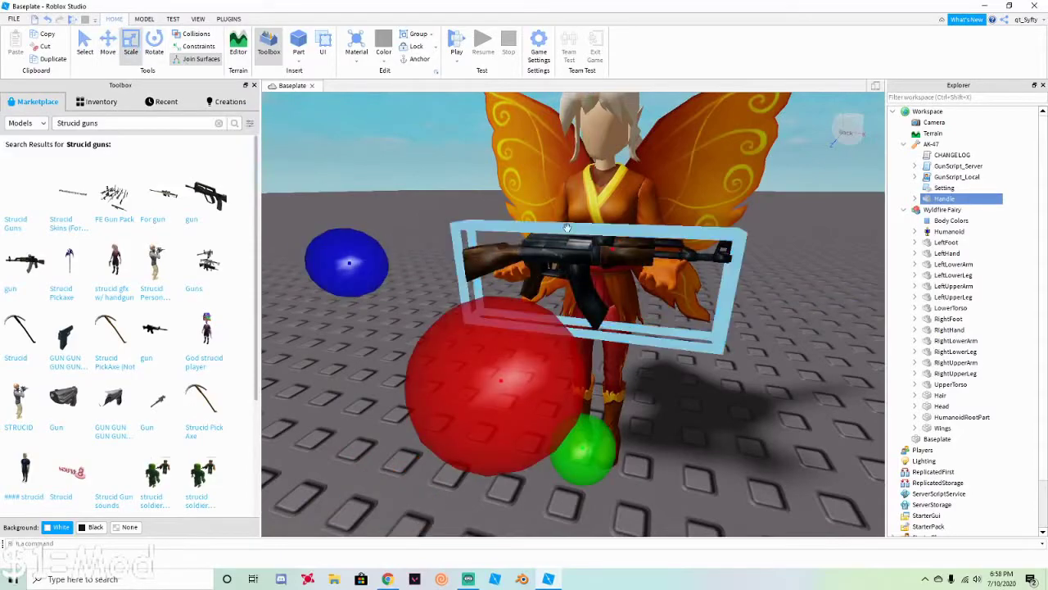
pyautogui.moveTo(641, 346); pyautogui.dragTo(643, 351, button='right')
pyautogui.scroll(-3, 643, 350)
pyautogui.scroll(5, 641, 345)
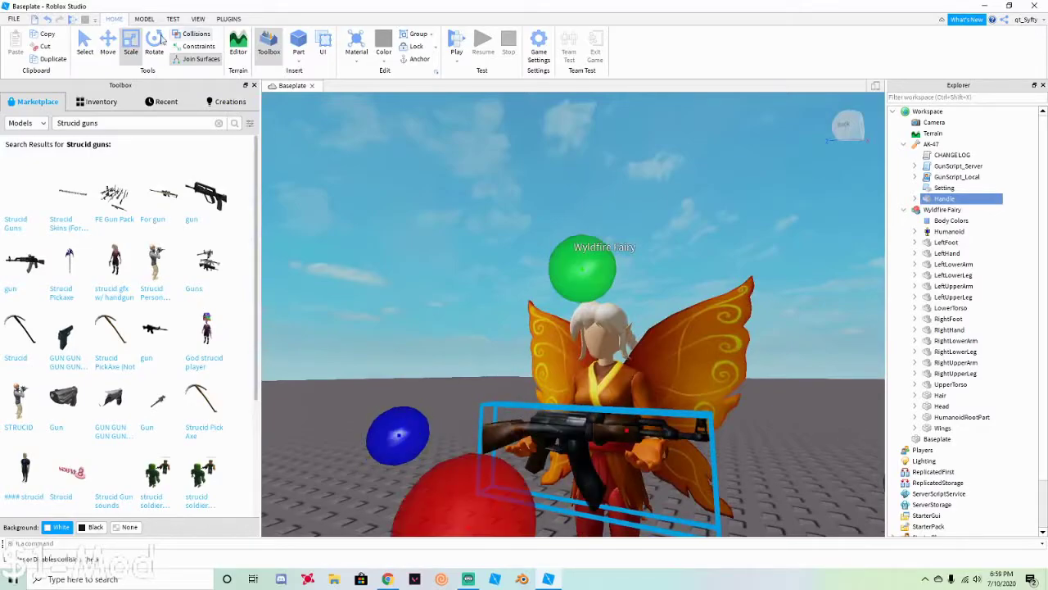
# Step: Shift the AK-47 slightly along its length toward the Wyldfire Fairy's left hand
pyautogui.click(109, 47)
pyautogui.scroll(3, 460, 138)
pyautogui.moveTo(460, 136); pyautogui.dragTo(461, 140, button='right')
pyautogui.scroll(-5, 470, 164)
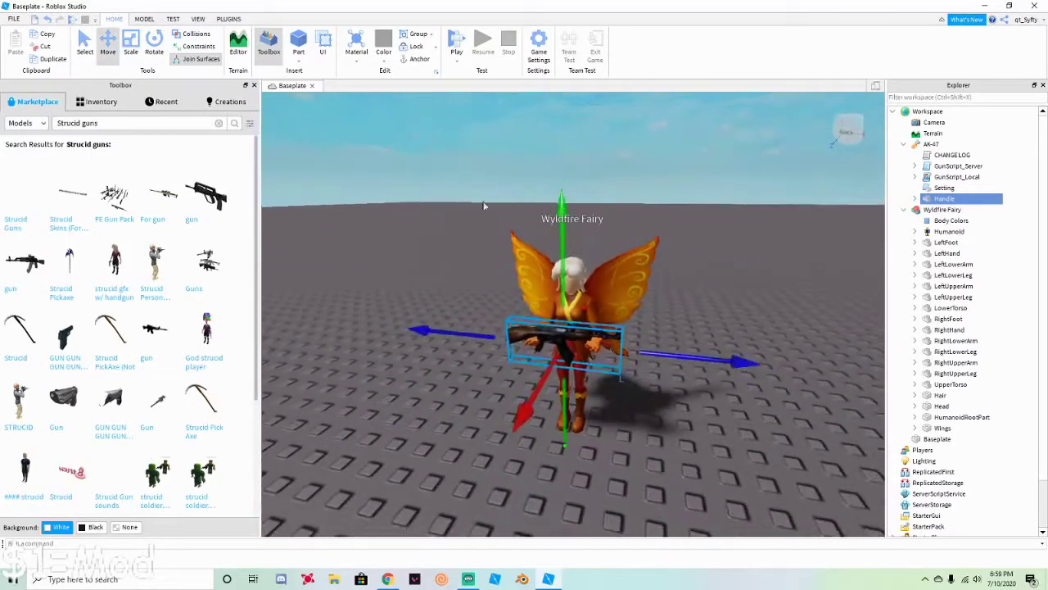
pyautogui.scroll(2, 565, 242)
pyautogui.scroll(1, 569, 245)
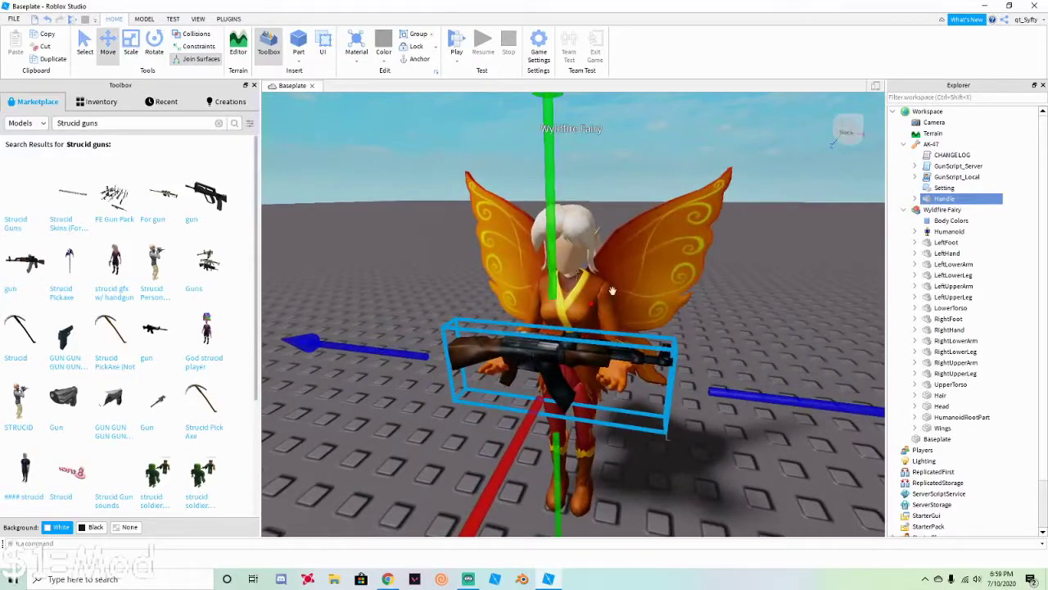
pyautogui.moveTo(726, 393); pyautogui.dragTo(735, 393)
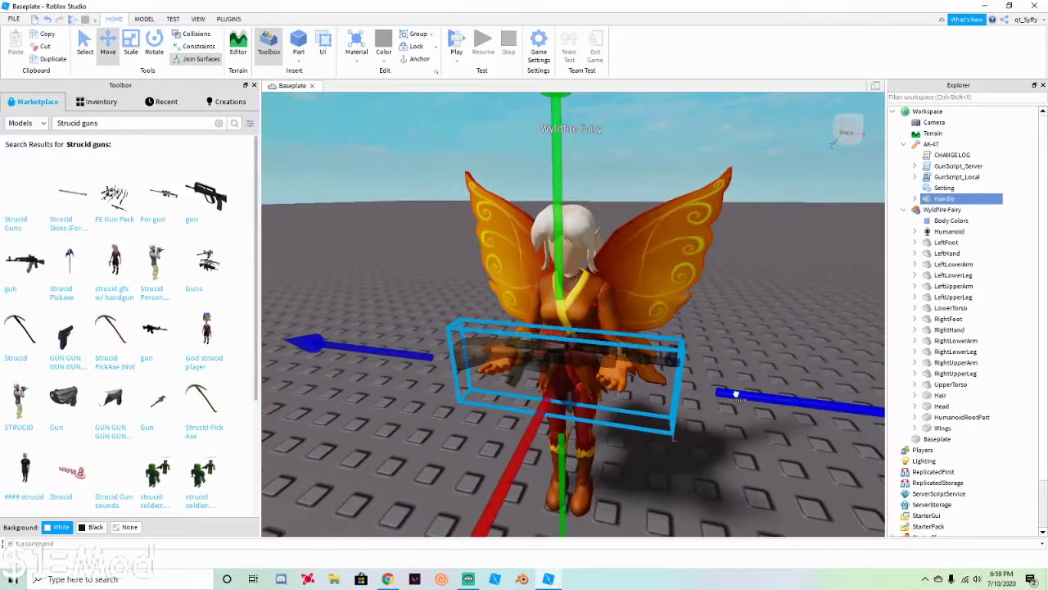
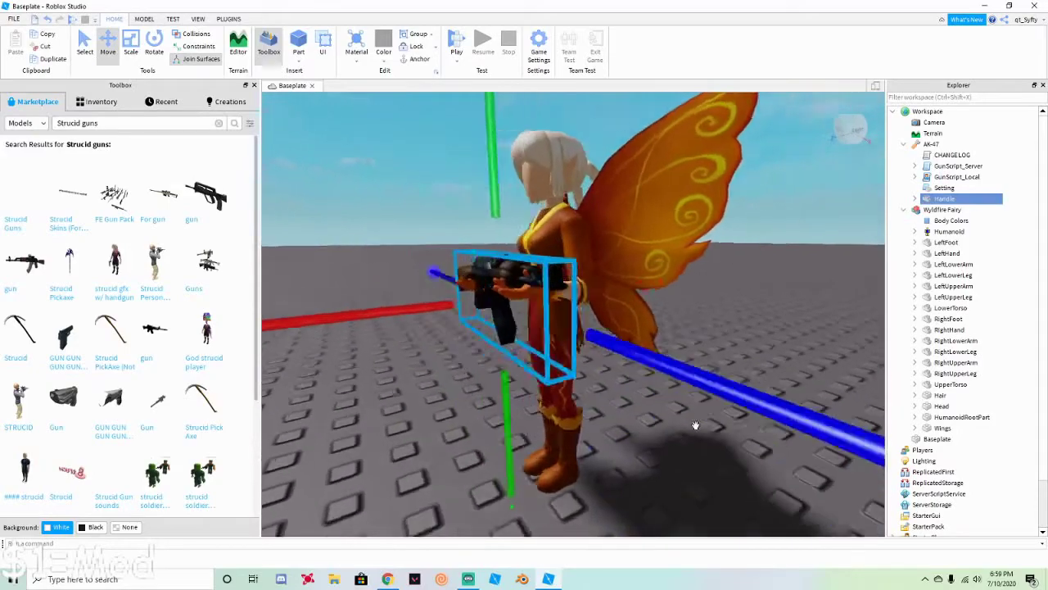
# Step: Fine-tune the AK-47's height from the side and front so it rests in both of the Wyldfire Fairy's hands
pyautogui.press('a')
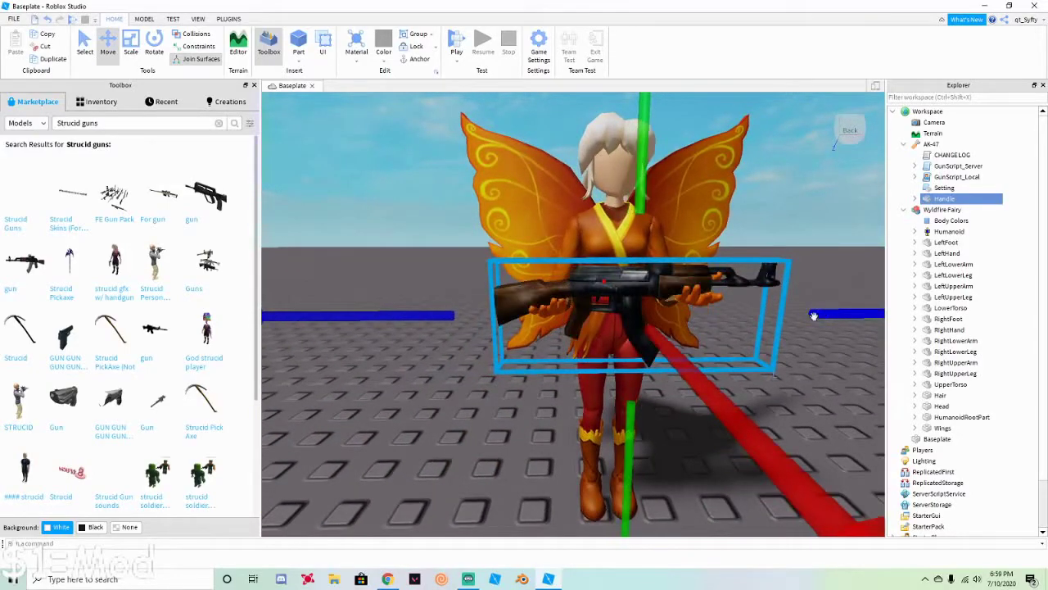
pyautogui.press('a')
pyautogui.moveTo(666, 368); pyautogui.dragTo(662, 368, button='right')
pyautogui.press('w')
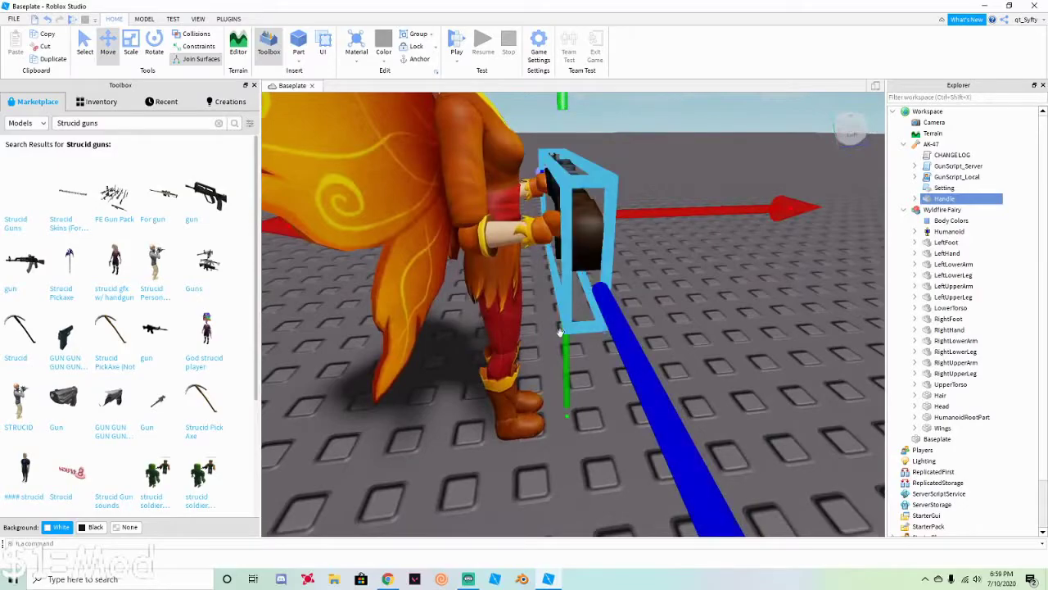
pyautogui.moveTo(563, 334); pyautogui.dragTo(564, 314)
pyautogui.moveTo(629, 330); pyautogui.dragTo(631, 331, button='right')
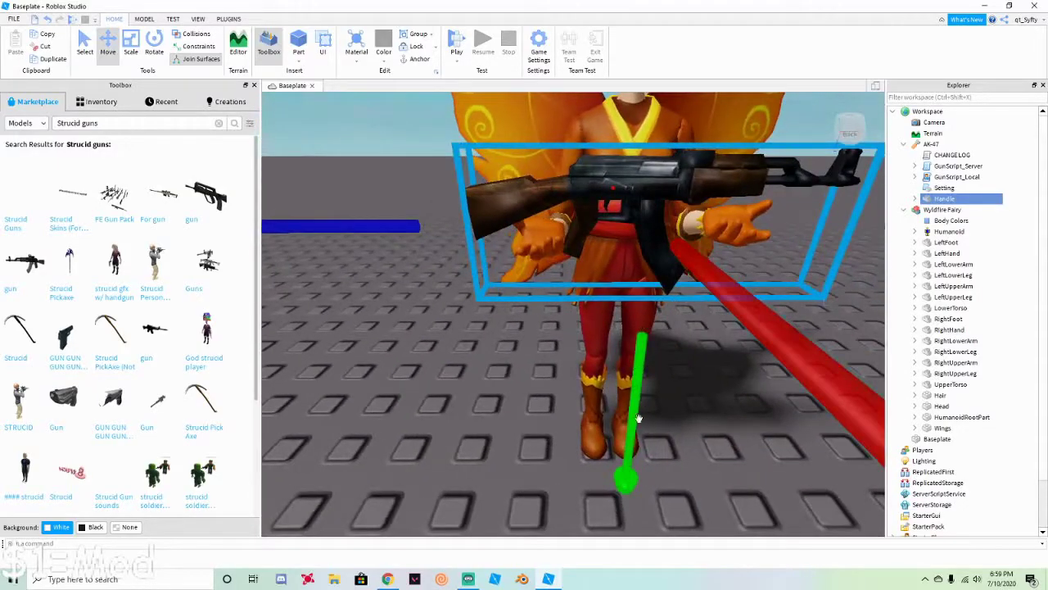
pyautogui.moveTo(639, 419)
pyautogui.mouseDown(button='right')
pyautogui.moveTo(632, 435)
pyautogui.moveTo(643, 433)
pyautogui.mouseUp(button='right')
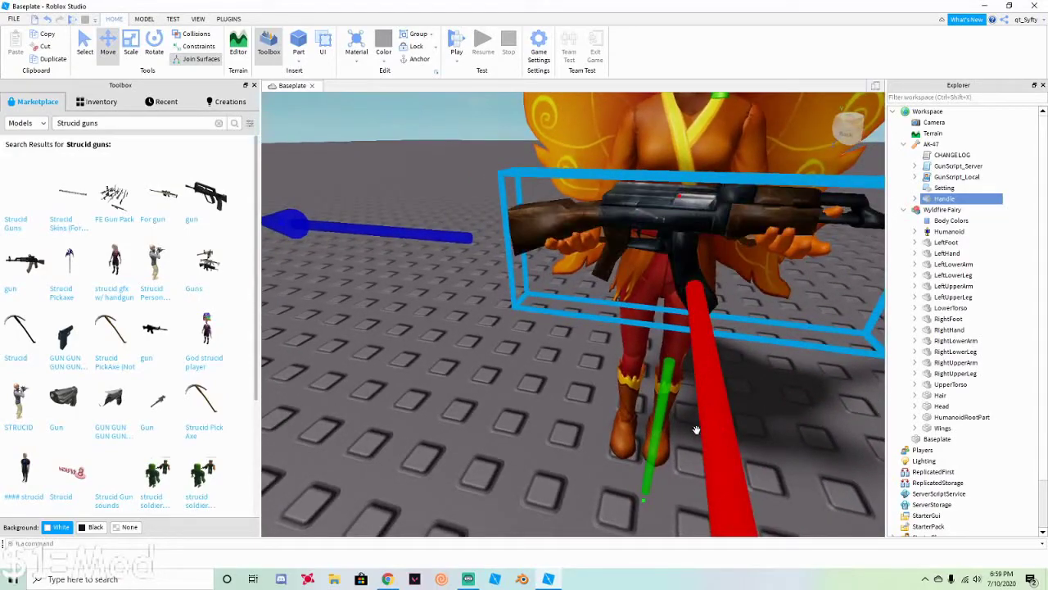
pyautogui.moveTo(658, 428); pyautogui.dragTo(660, 407)
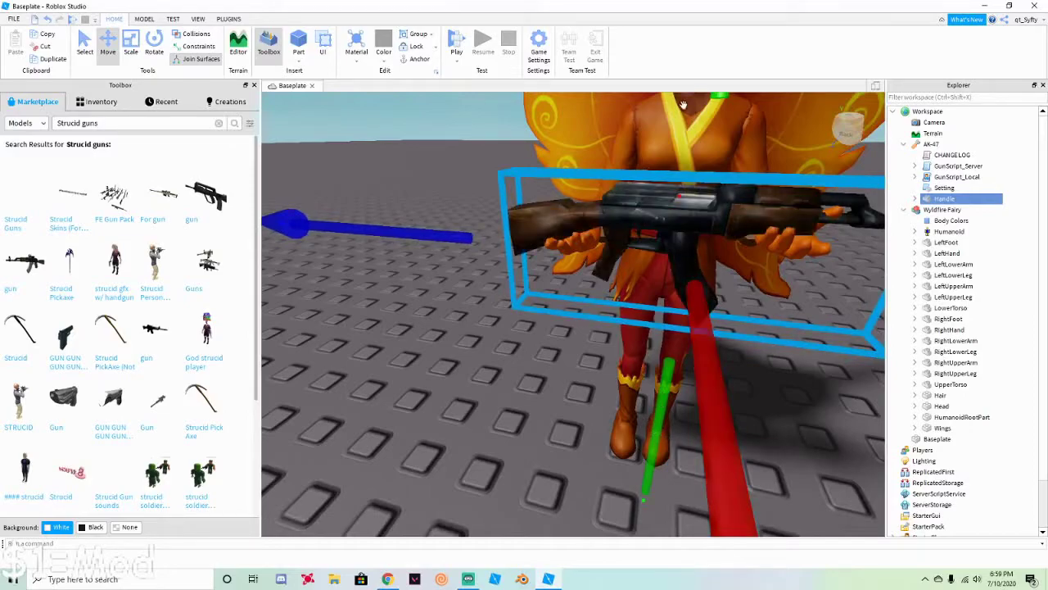
pyautogui.moveTo(710, 107); pyautogui.dragTo(712, 113)
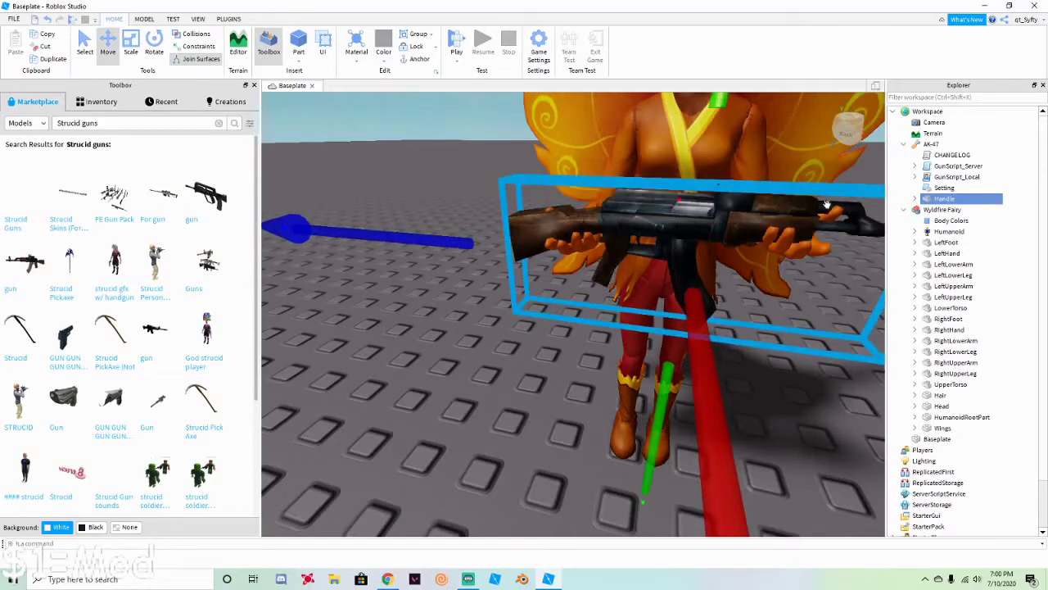
# Step: Try to rotate the RightHand under the AK-47's stock, and clear the selection
pyautogui.click(950, 329)
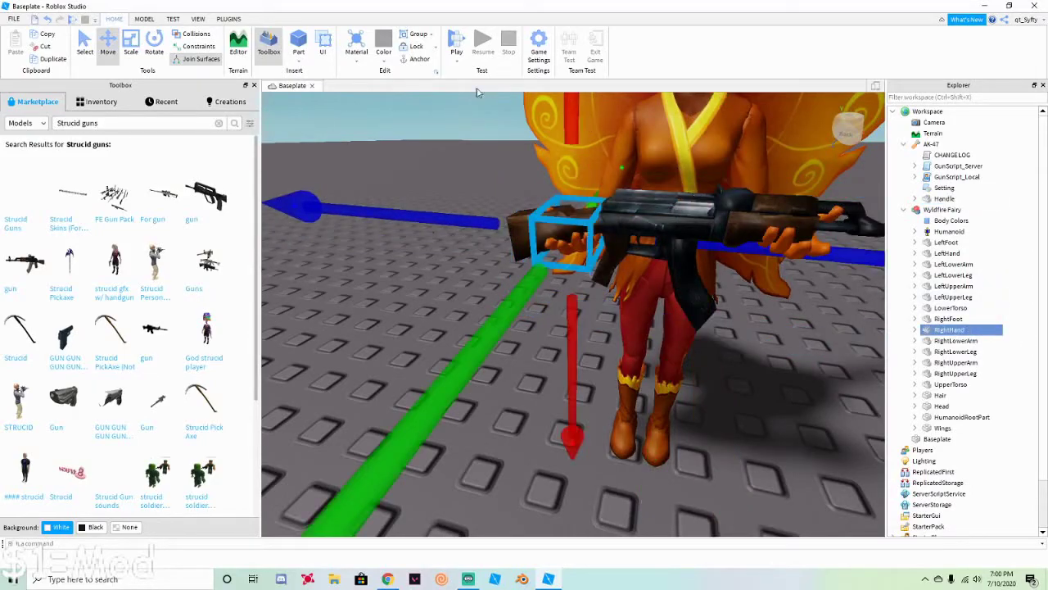
pyautogui.click(154, 45)
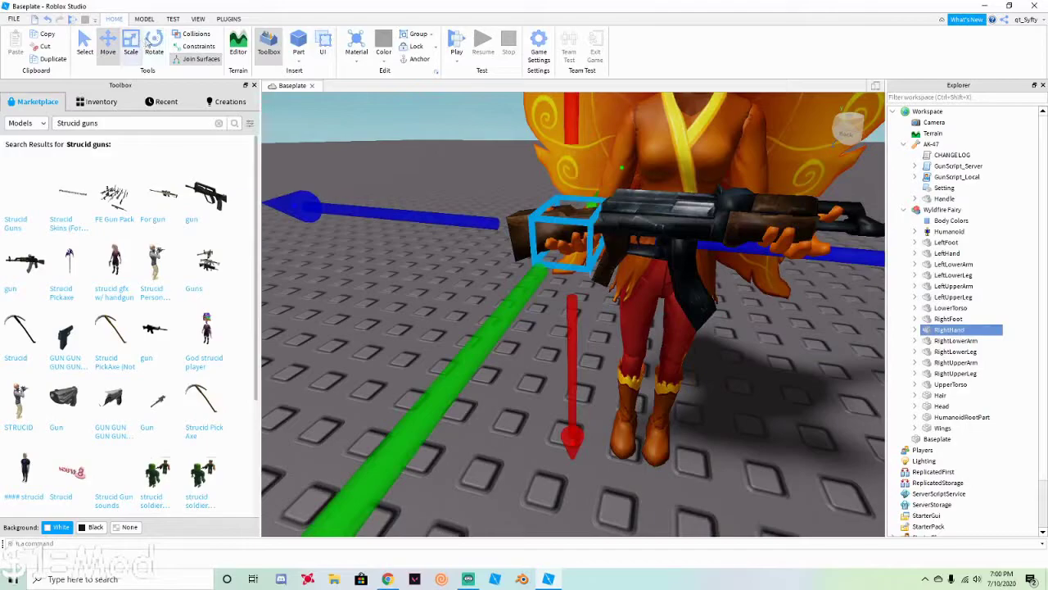
pyautogui.moveTo(559, 402); pyautogui.dragTo(569, 399)
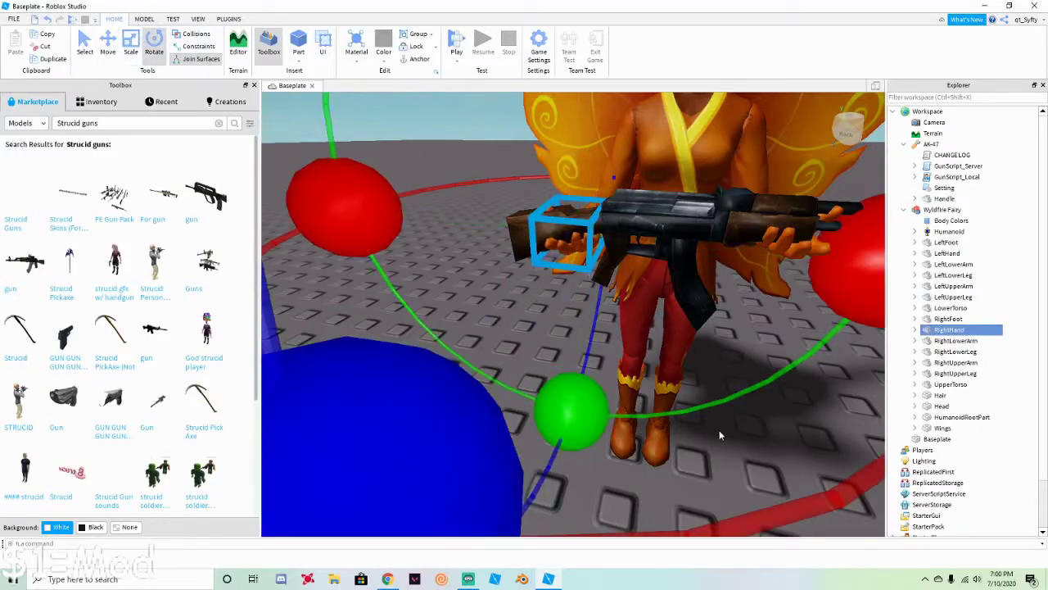
pyautogui.moveTo(718, 431); pyautogui.dragTo(647, 416, button='right')
pyautogui.click(573, 237)
pyautogui.scroll(-6, 573, 237)
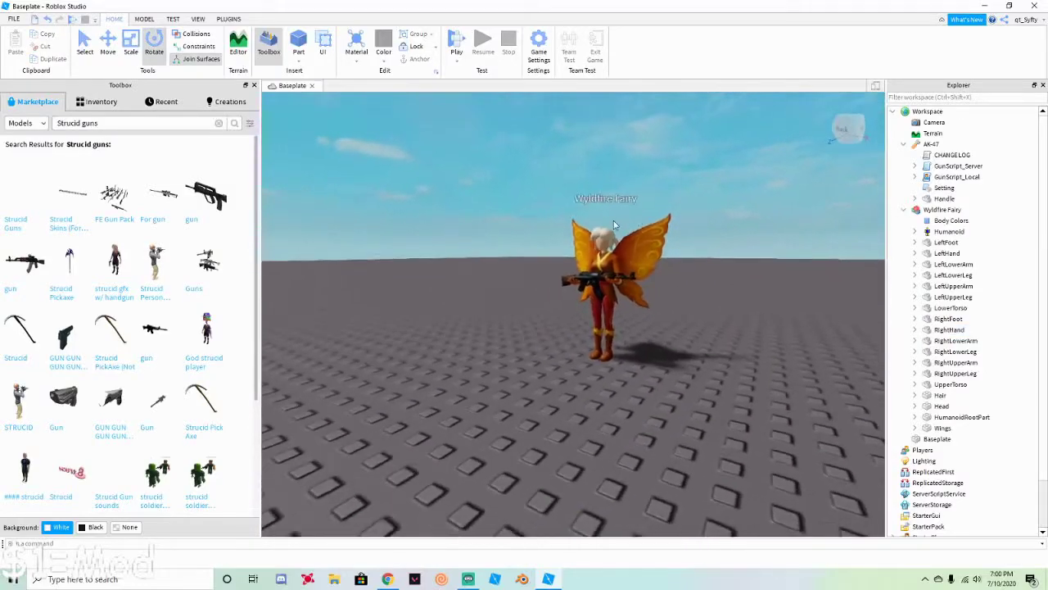
# Step: Examine from several angles and distances how the AK-47 sits in the Wyldfire Fairy's hands
pyautogui.moveTo(569, 227); pyautogui.dragTo(658, 249, button='right')
pyautogui.scroll(5, 615, 224)
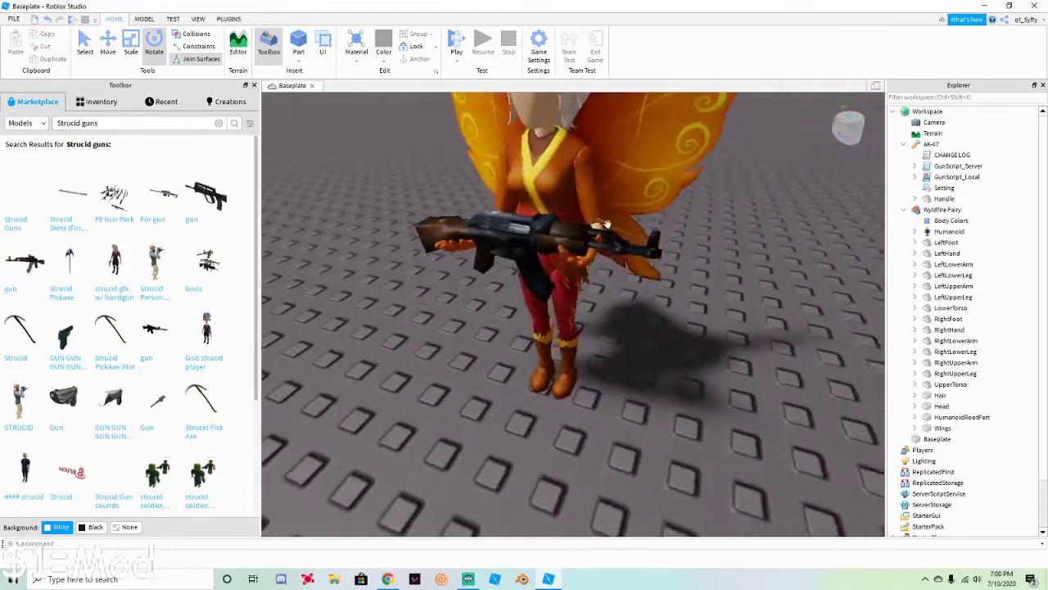
pyautogui.click(644, 247)
pyautogui.click(643, 247)
pyautogui.scroll(4, 653, 247)
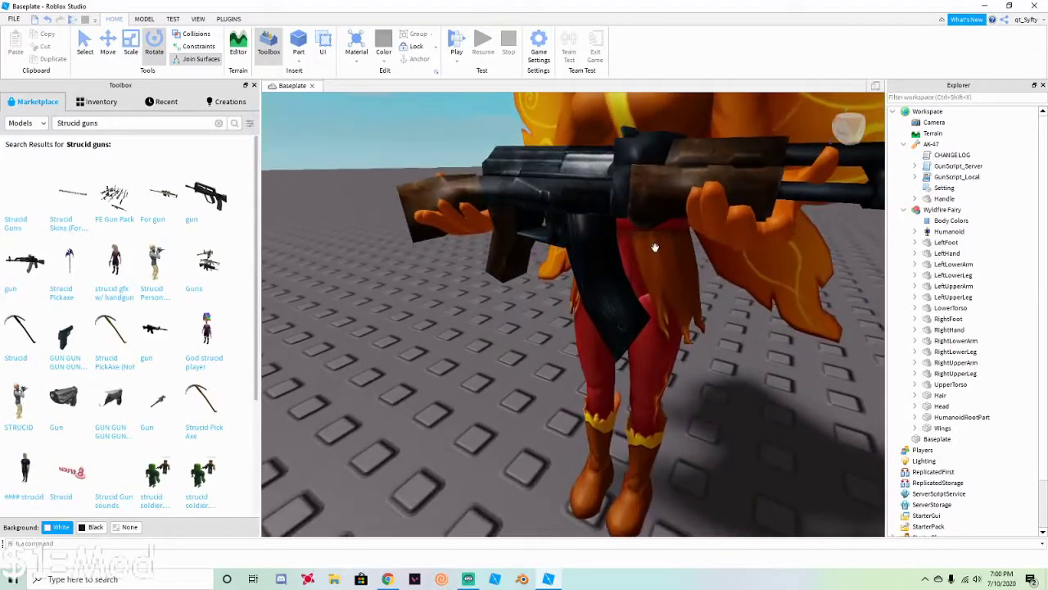
pyautogui.scroll(-4, 709, 260)
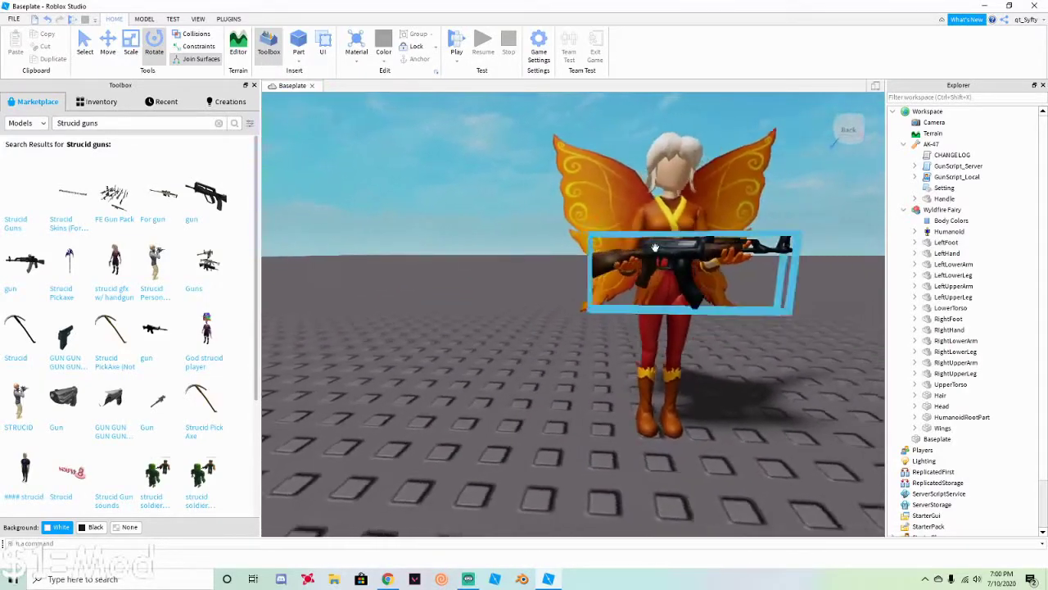
pyautogui.press('d')
pyautogui.moveTo(785, 287); pyautogui.dragTo(603, 303, button='right')
pyautogui.scroll(4, 604, 303)
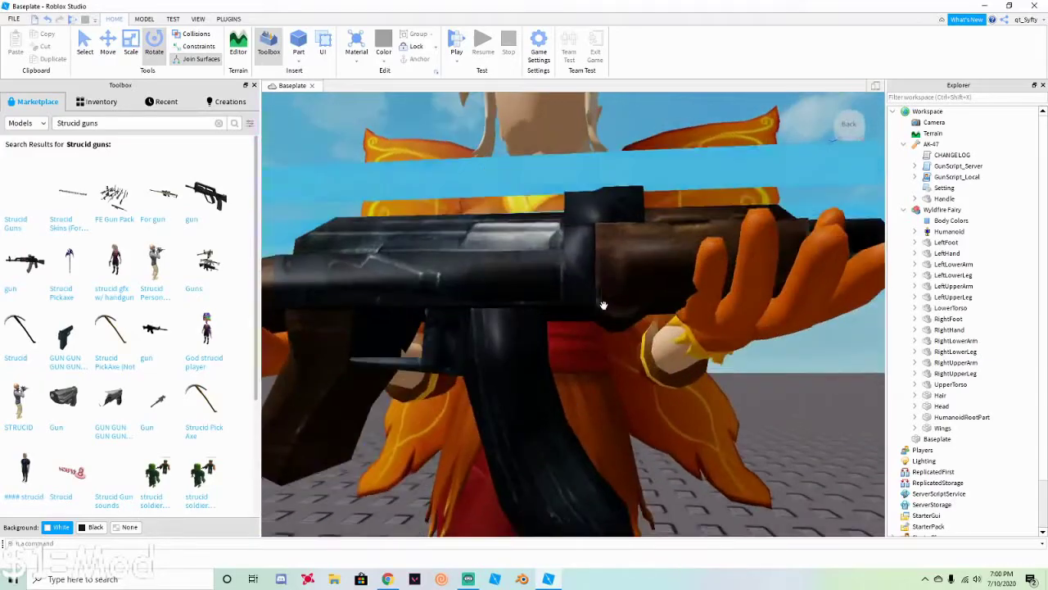
pyautogui.scroll(-4, 604, 305)
pyautogui.scroll(3, 604, 305)
pyautogui.scroll(-5, 603, 306)
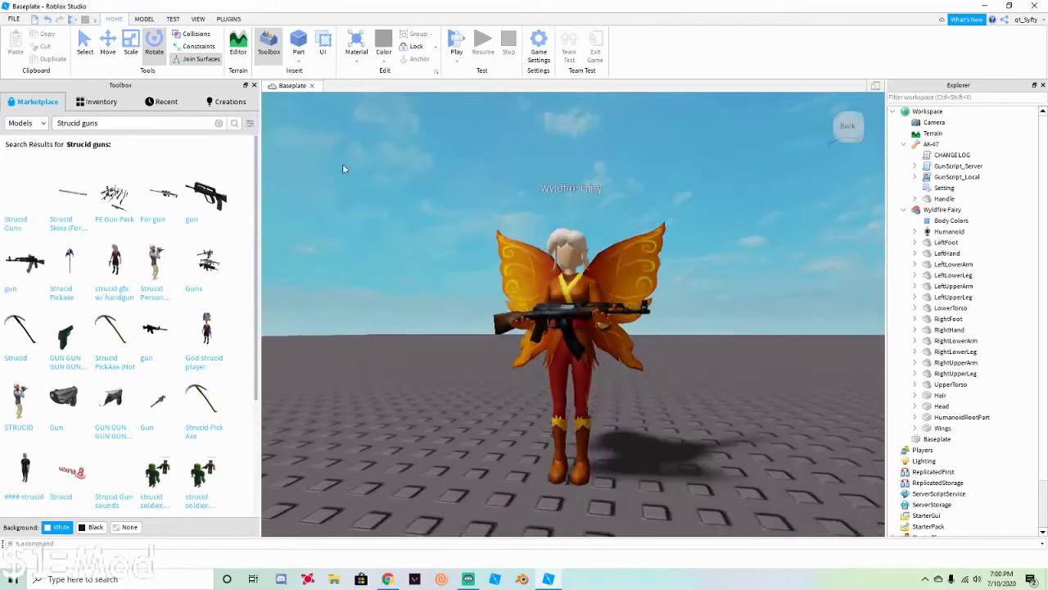
pyautogui.scroll(2, 463, 140)
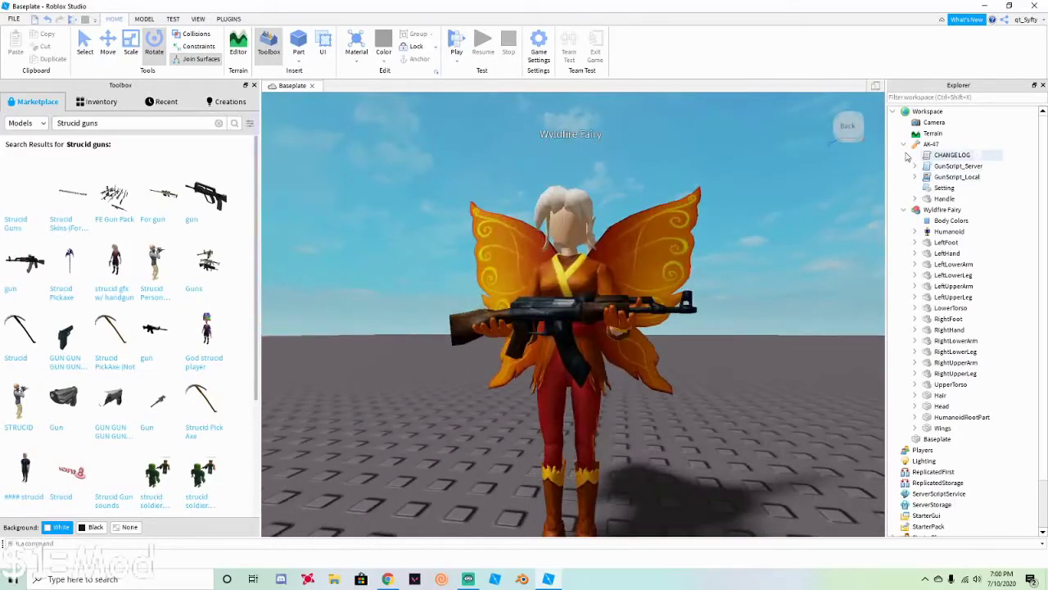
# Step: Collapse the AK-47 and Wyldfire Fairy models in the object tree and select both together
pyautogui.click(904, 144)
pyautogui.click(904, 156)
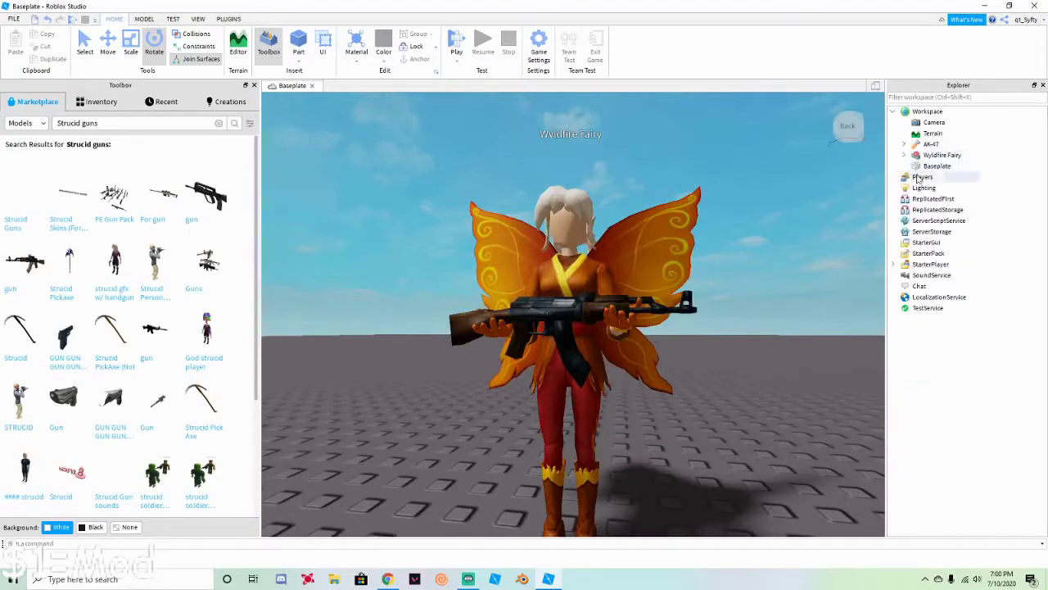
pyautogui.click(934, 144)
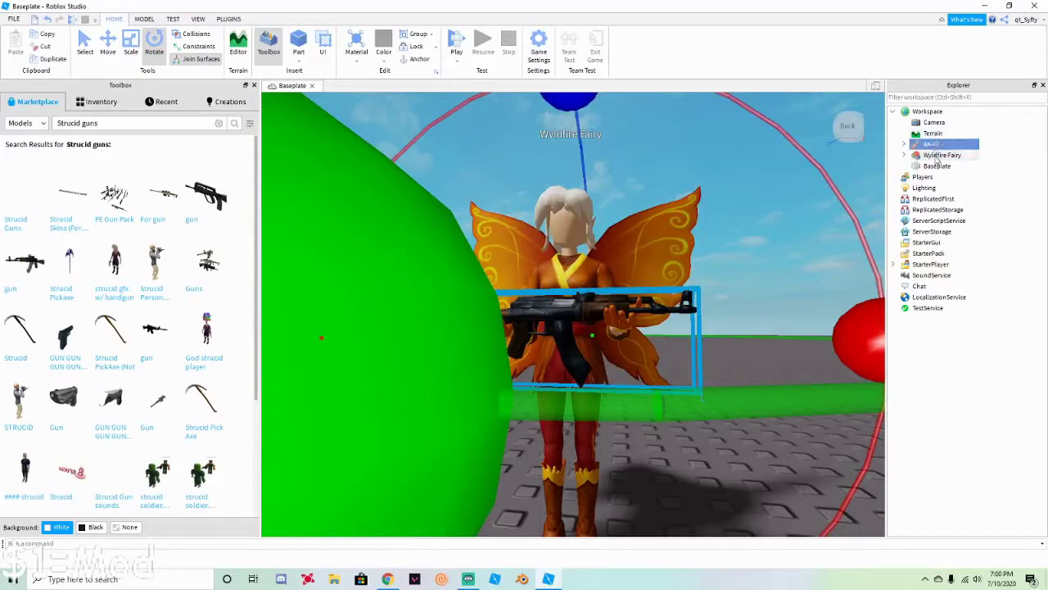
pyautogui.keyDown('ctrl'); pyautogui.click(936, 156); pyautogui.keyUp('ctrl')
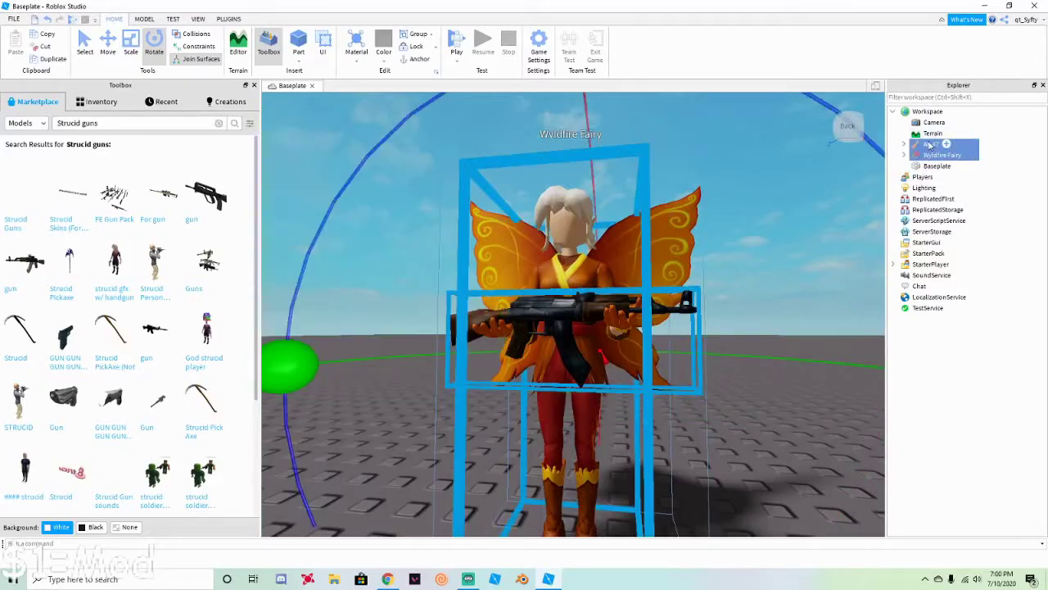
# Step: Export the selected AK-47 and Wyldfire Fairy as an OBJ file named "gfx tutorial" in the Documents folder
pyautogui.rightClick(930, 145)
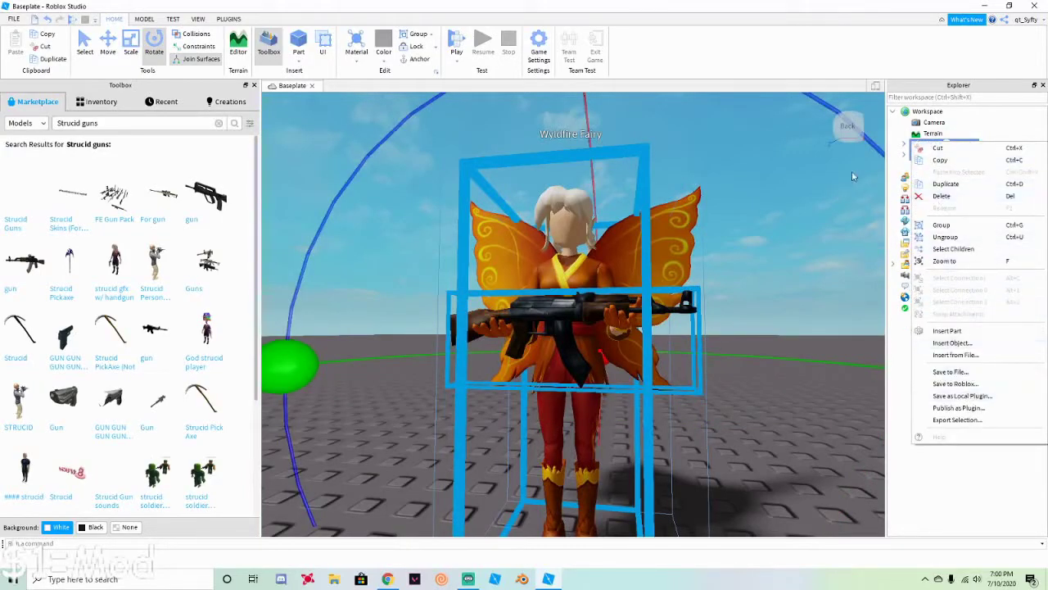
pyautogui.click(955, 420)
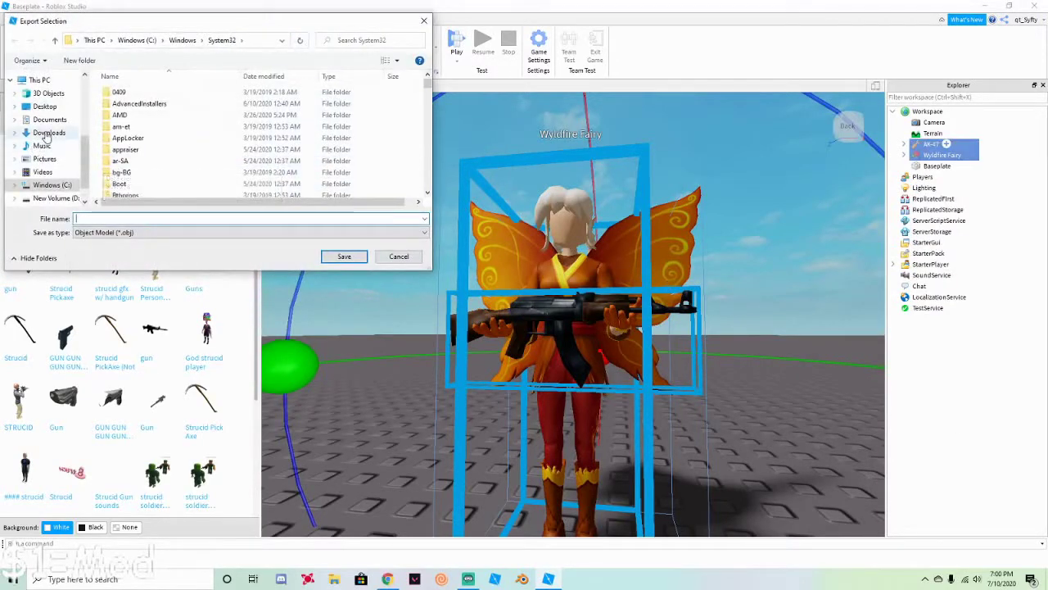
pyautogui.click(40, 123)
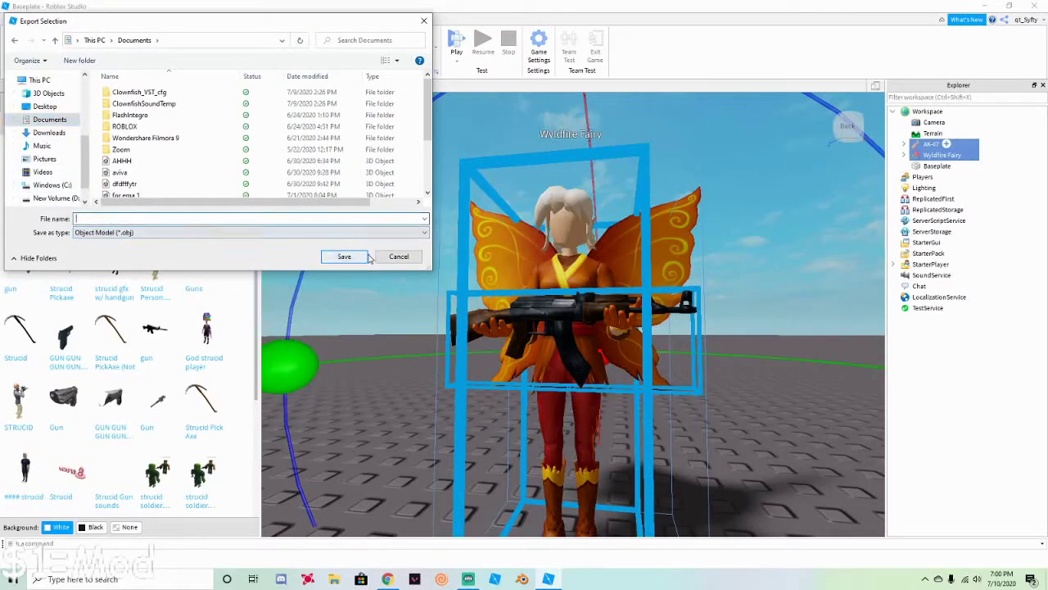
pyautogui.write('gfx tutorial')
pyautogui.click(351, 256)
# Step: Take a last look at the posed model and close Roblox Studio without saving changes to Baseplate
pyautogui.moveTo(590, 298); pyautogui.dragTo(532, 319, button='right')
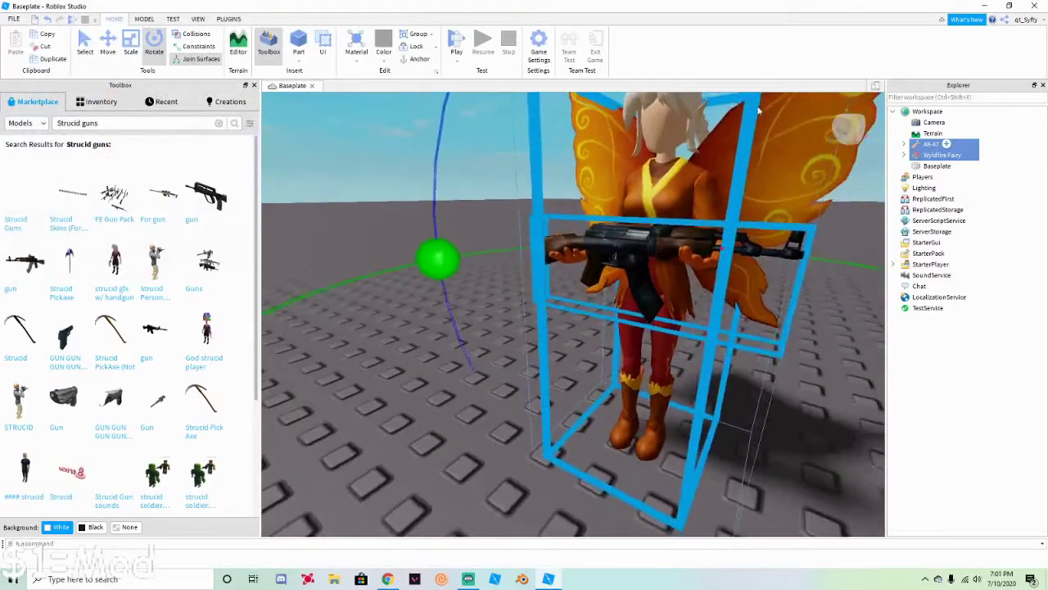
pyautogui.scroll(-5, 590, 298)
pyautogui.press('w')
pyautogui.click(1033, 6)
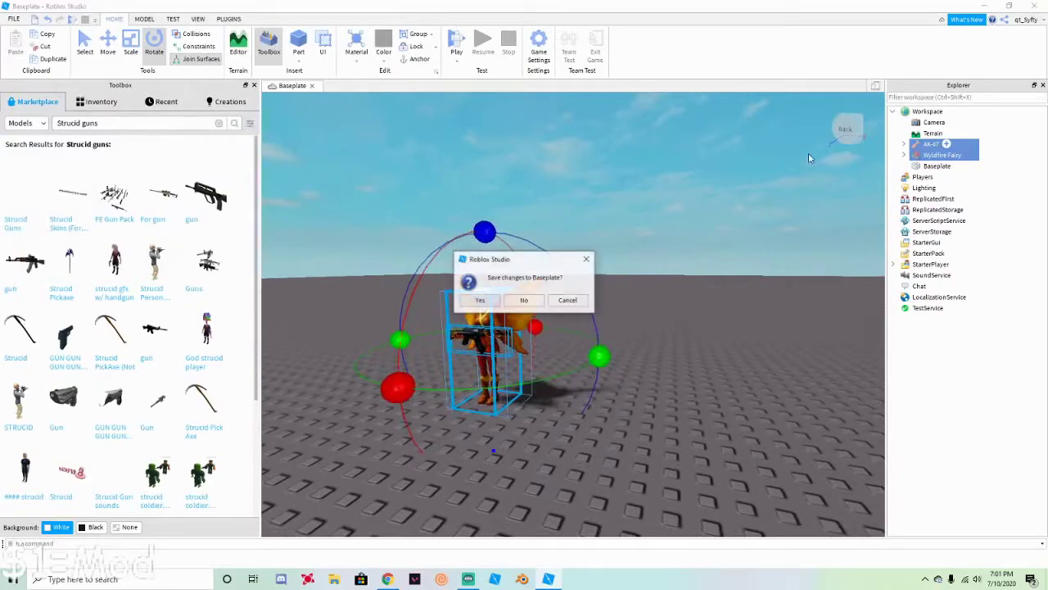
pyautogui.click(513, 301)
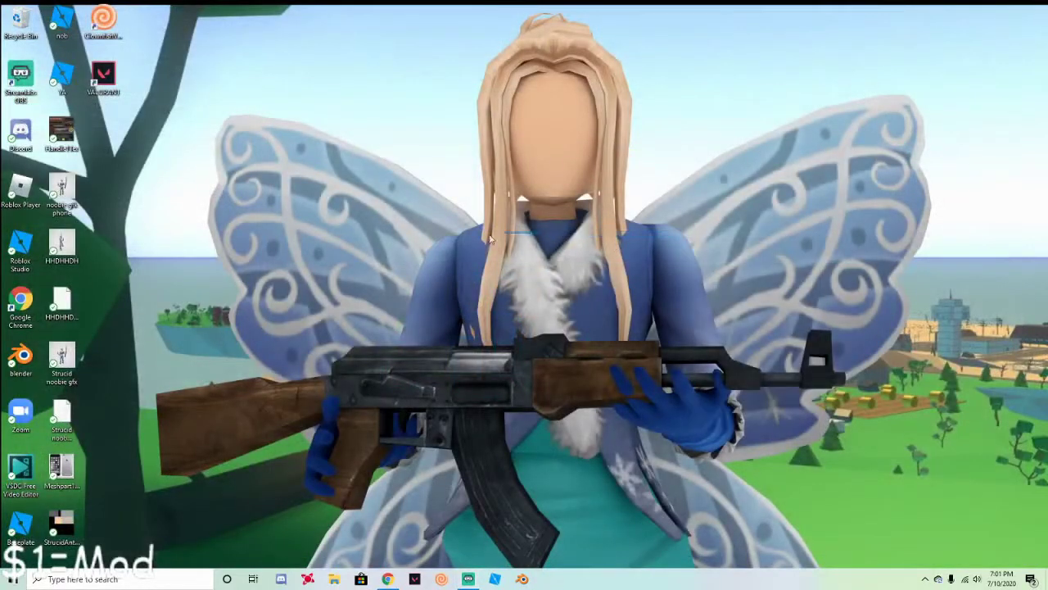
pyautogui.rightClick(538, 232)
pyautogui.click(316, 233)
pyautogui.rightClick(362, 271)
pyautogui.press('w')
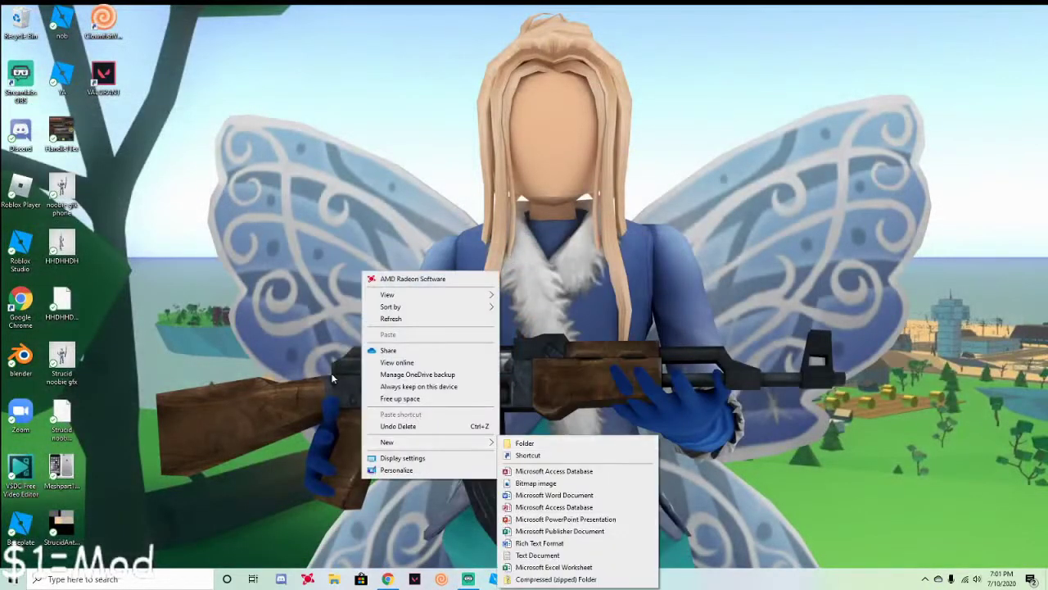
pyautogui.click(342, 378)
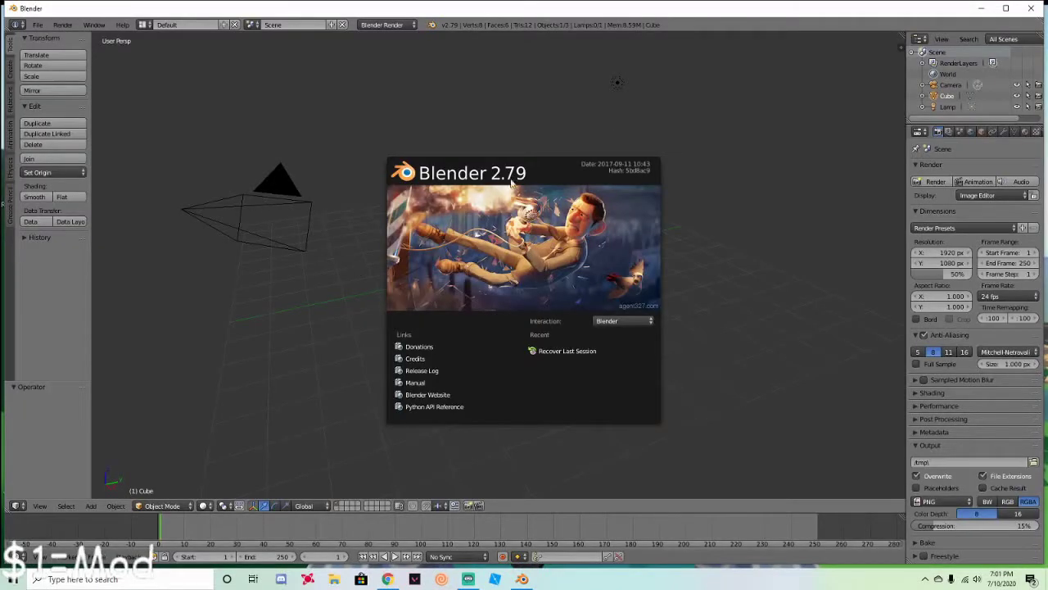
pyautogui.click(280, 192)
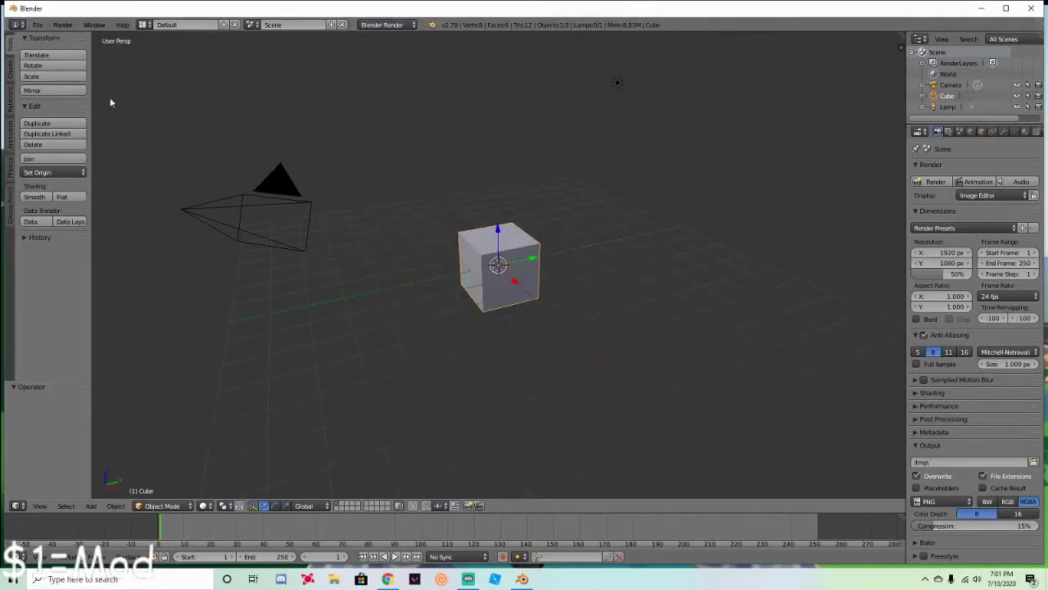
pyautogui.click(38, 25)
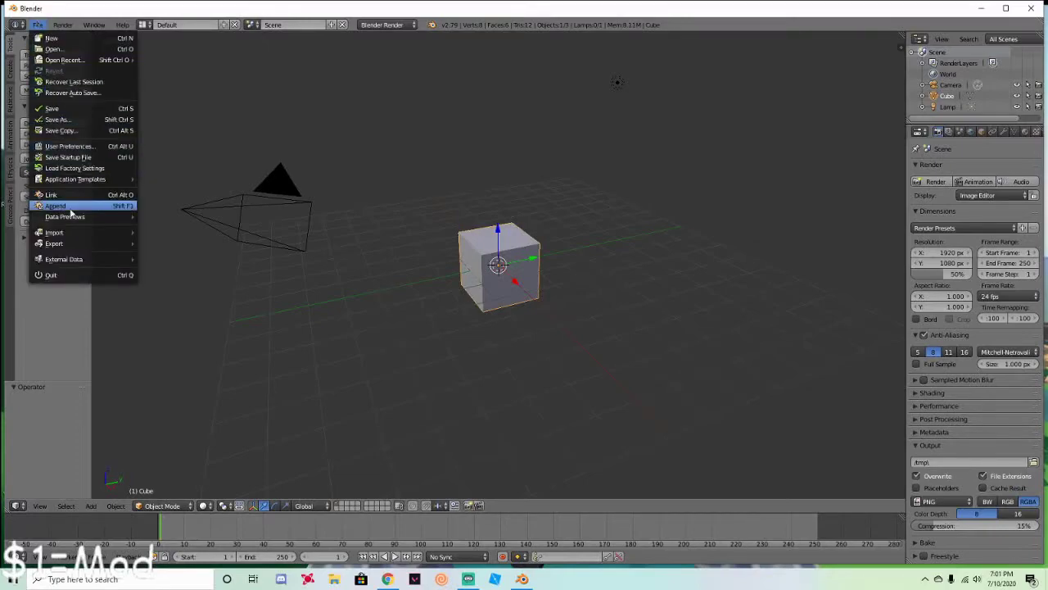
pyautogui.click(86, 148)
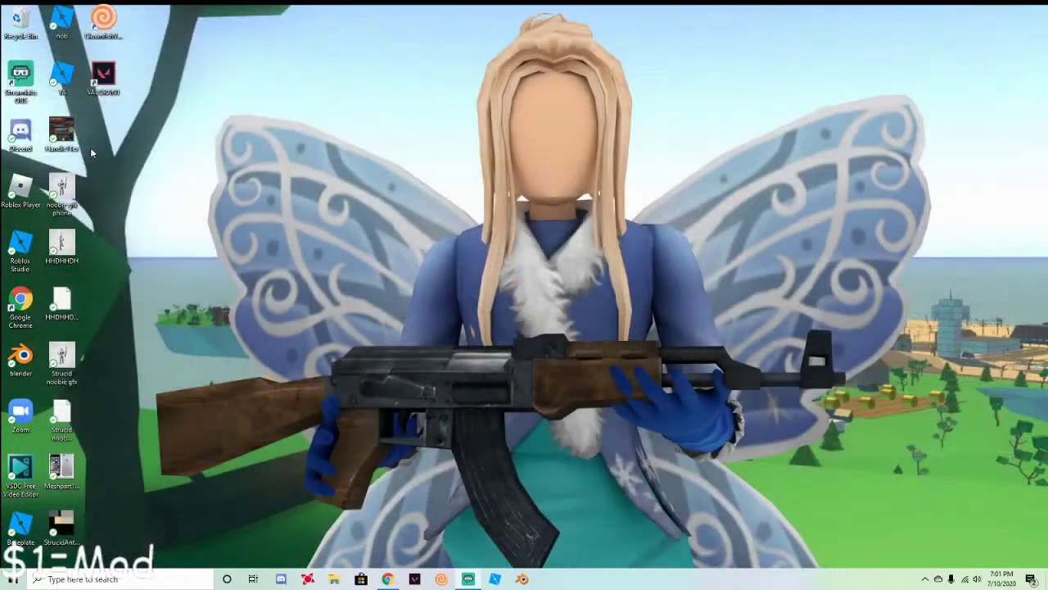
# Step: Reopen Blender and review the Input settings, including Emulate Numpad, in the user preferences
pyautogui.click(515, 579)
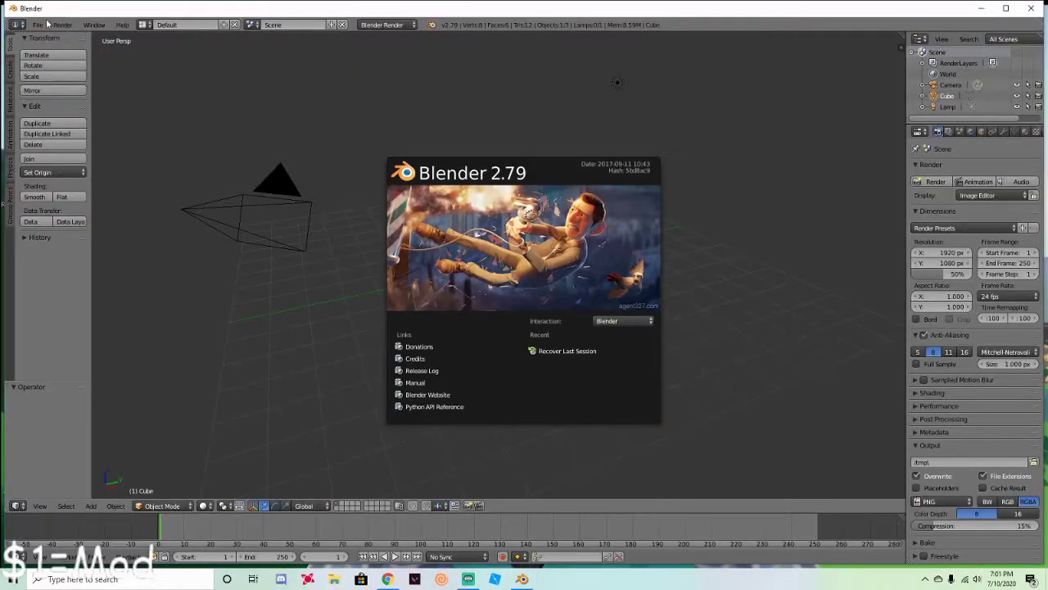
pyautogui.click(69, 40)
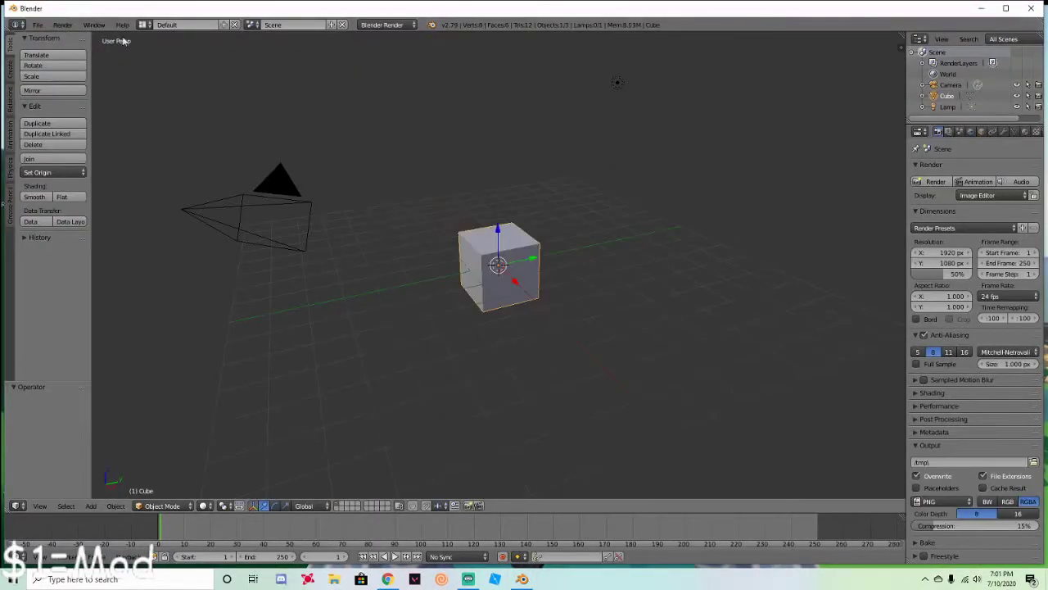
pyautogui.click(37, 24)
pyautogui.click(74, 152)
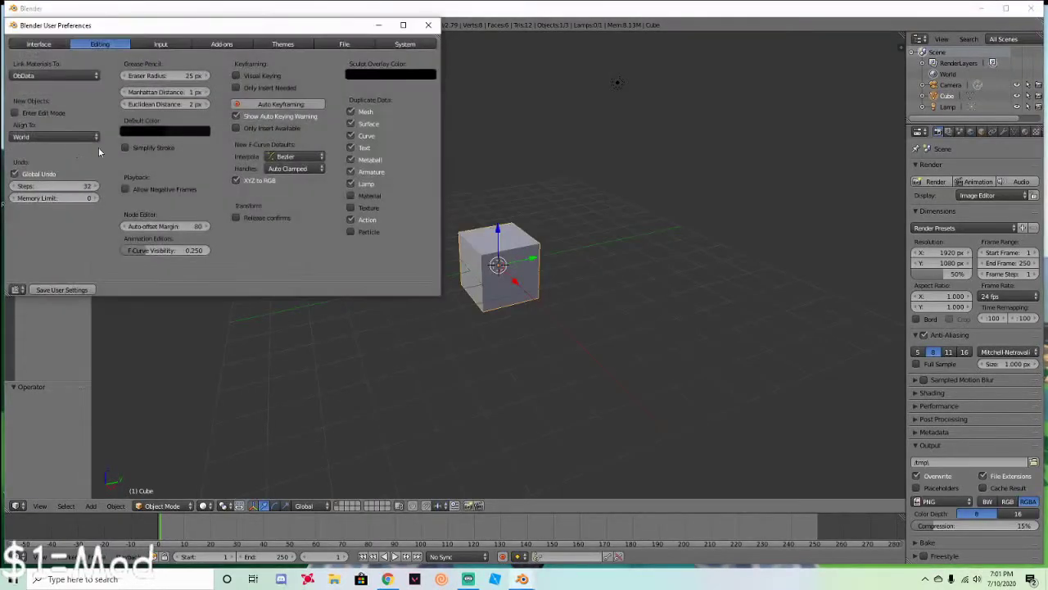
pyautogui.click(158, 44)
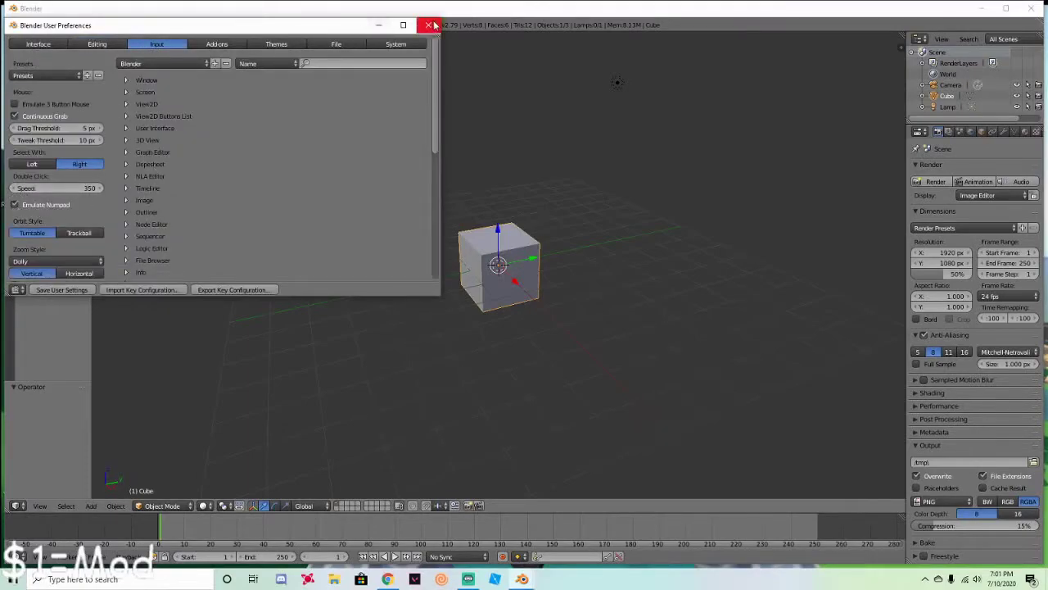
pyautogui.click(427, 24)
# Step: Switch the render engine from Blender Render to Cycles Render
pyautogui.click(396, 25)
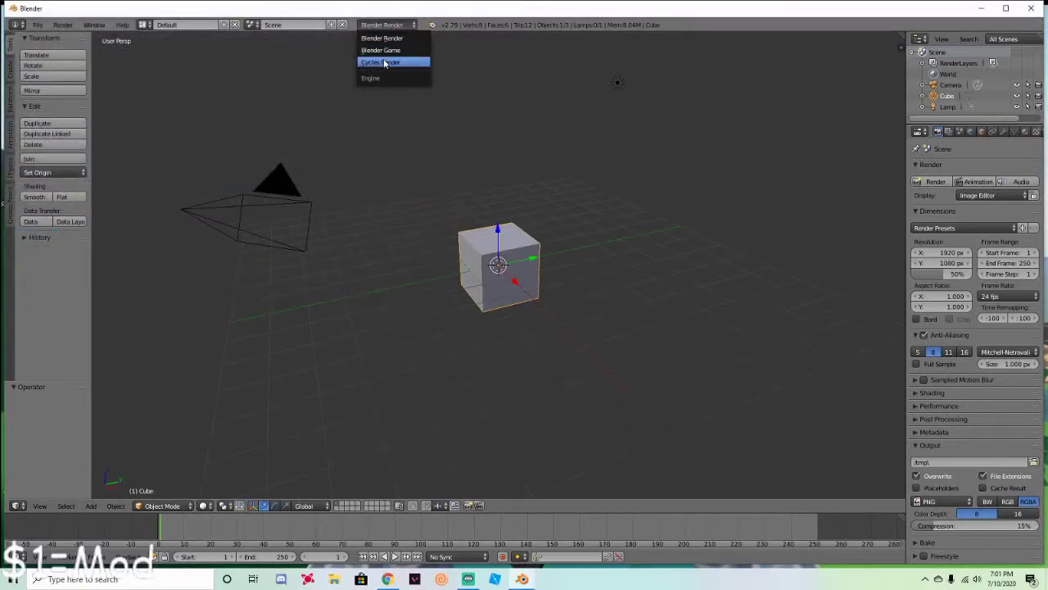
pyautogui.click(384, 62)
# Step: Import the Wavefront file "gfx tutorial.obj" from the Documents folder into the scene
pyautogui.click(38, 26)
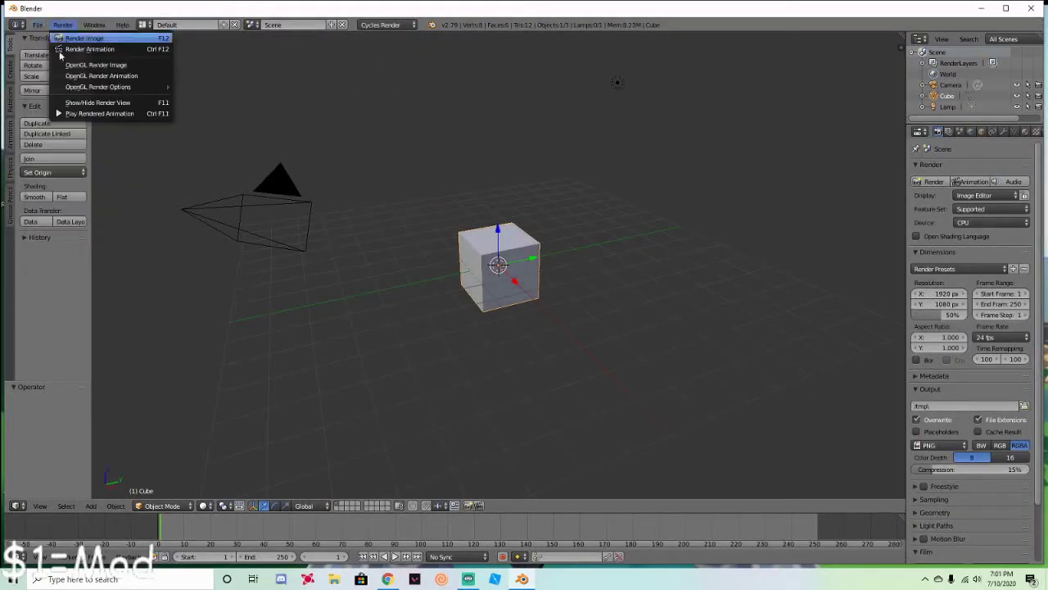
pyautogui.click(39, 27)
pyautogui.click(38, 25)
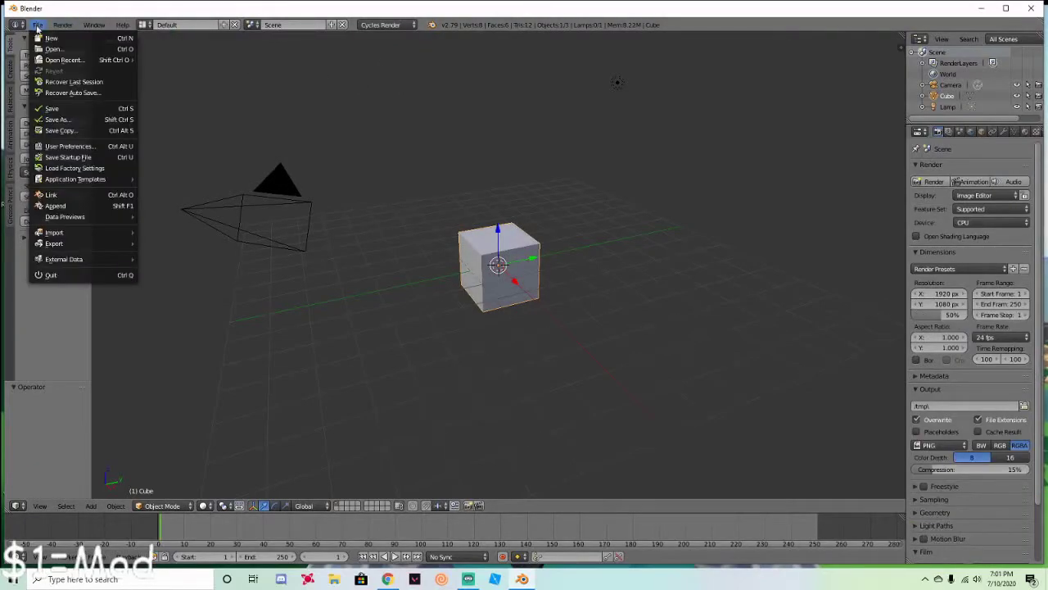
pyautogui.moveTo(80, 233)
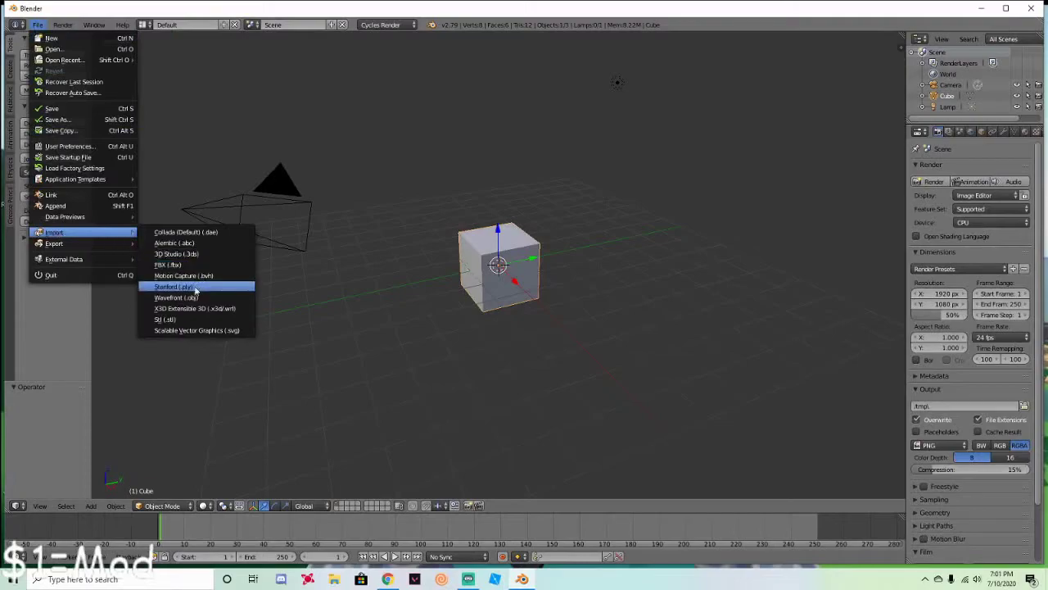
pyautogui.click(190, 300)
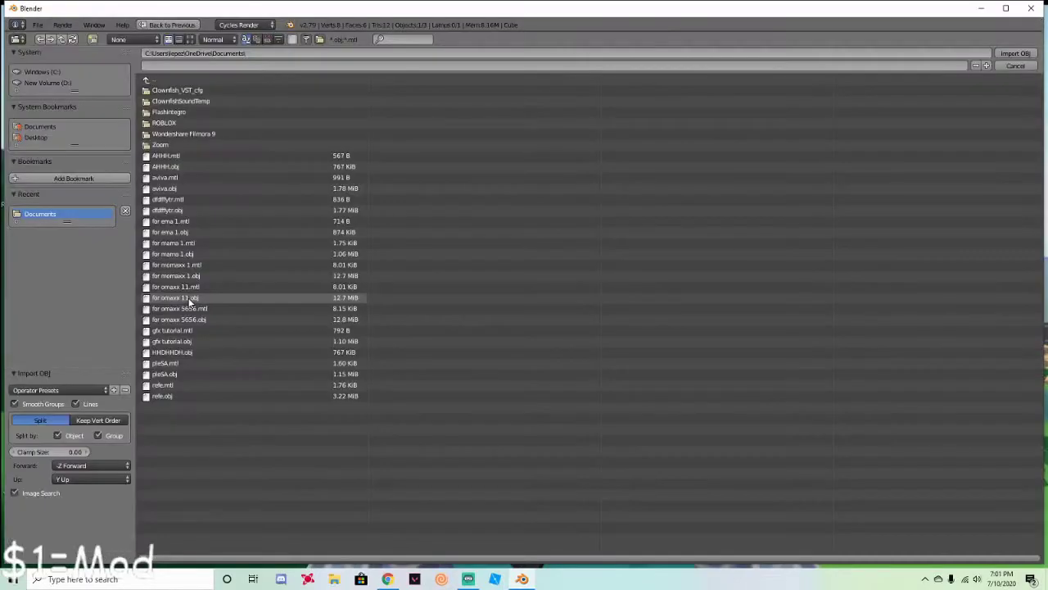
pyautogui.click(178, 343)
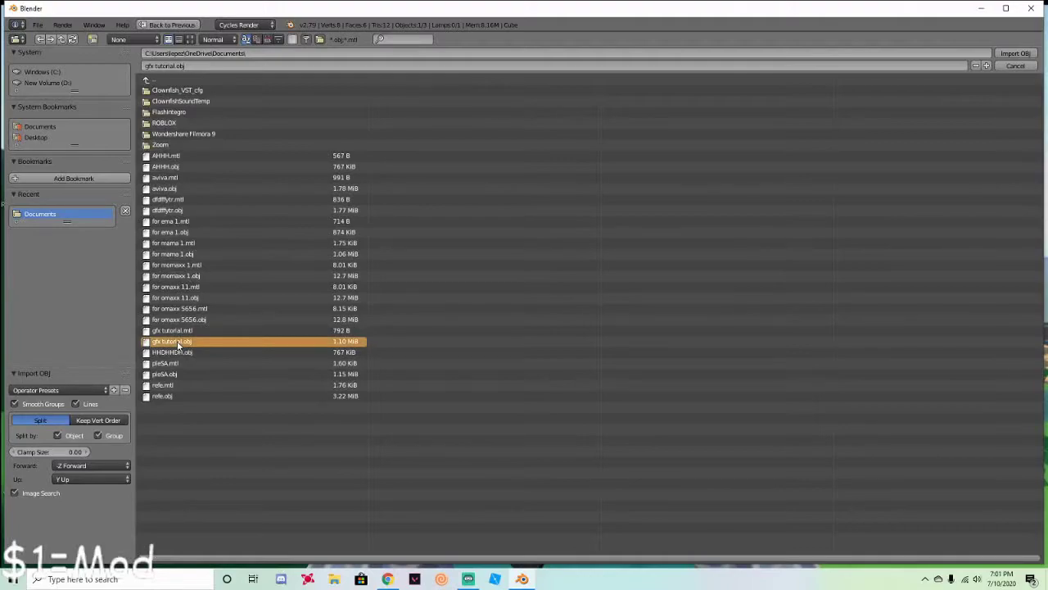
pyautogui.click(1015, 53)
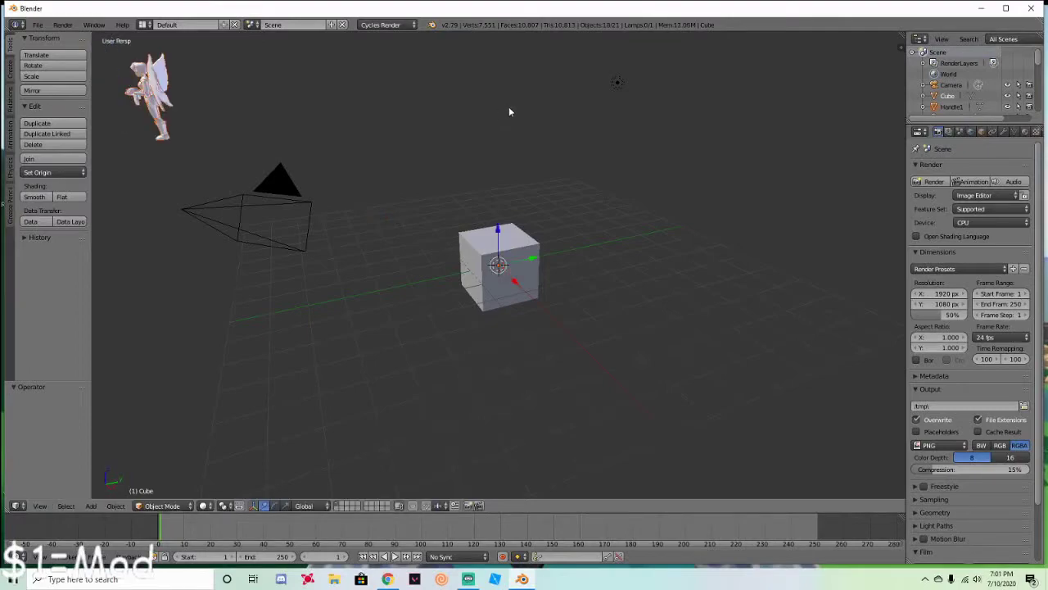
# Step: Fly through the 3D view to inspect the imported fairy and its place relative to the default cube
pyautogui.hotkey('shift', 'f')
pyautogui.press('w')
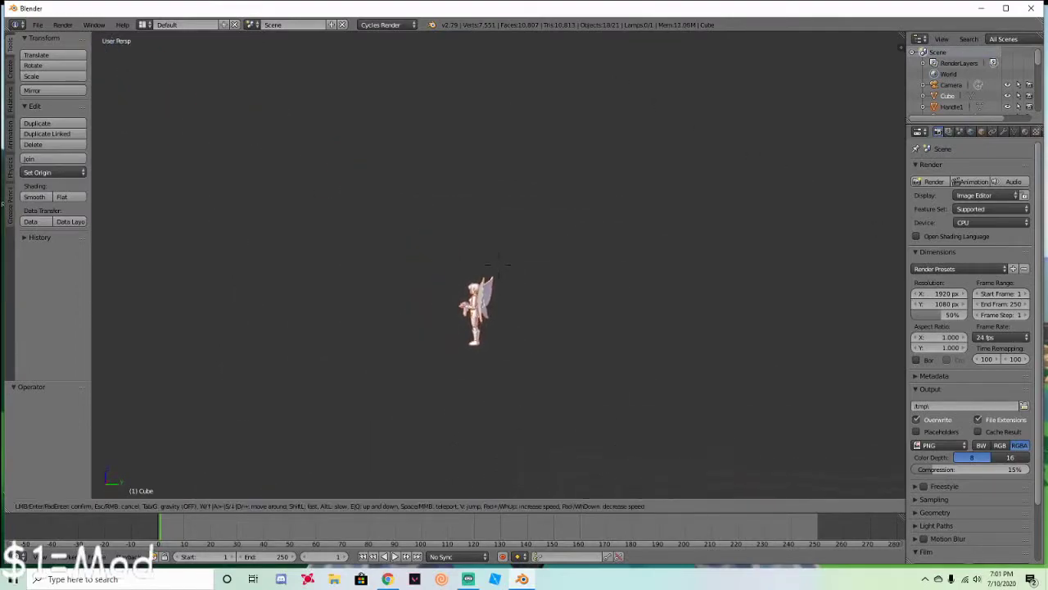
pyautogui.press('w')
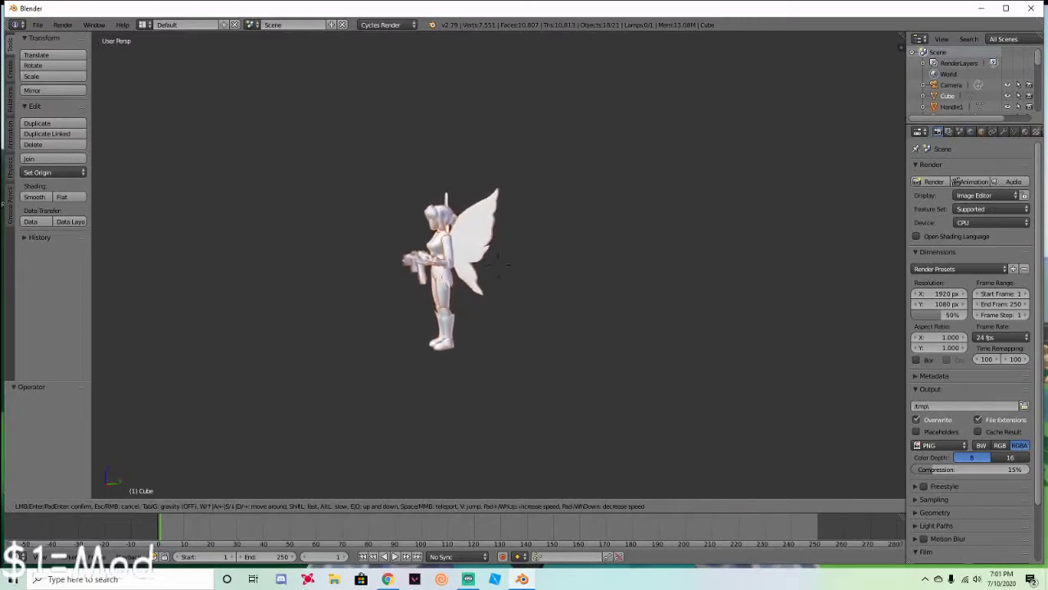
pyautogui.press('w')
pyautogui.press('a')
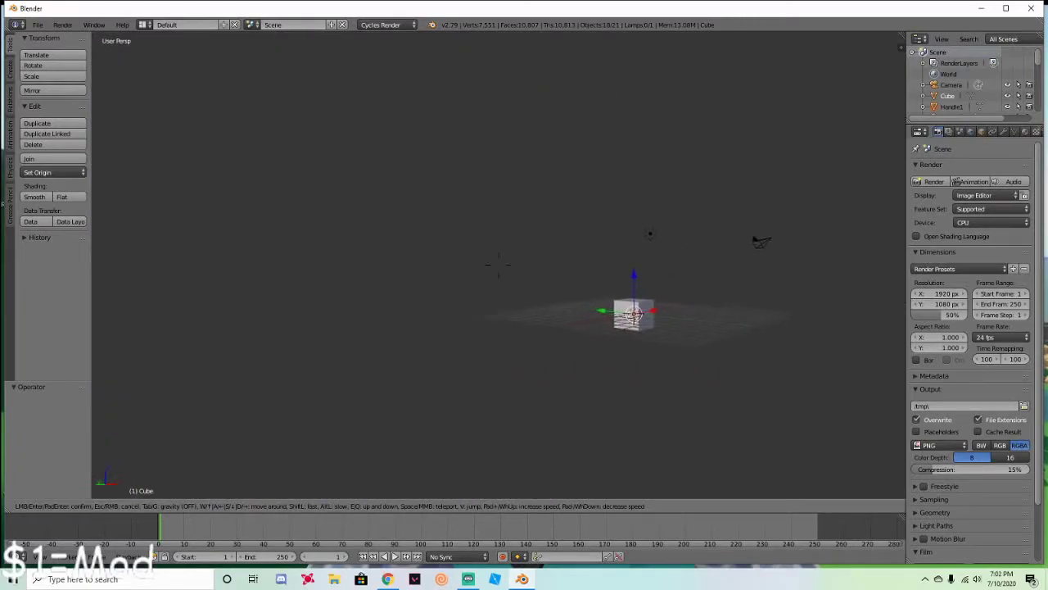
pyautogui.press('w')
pyautogui.click(818, 269)
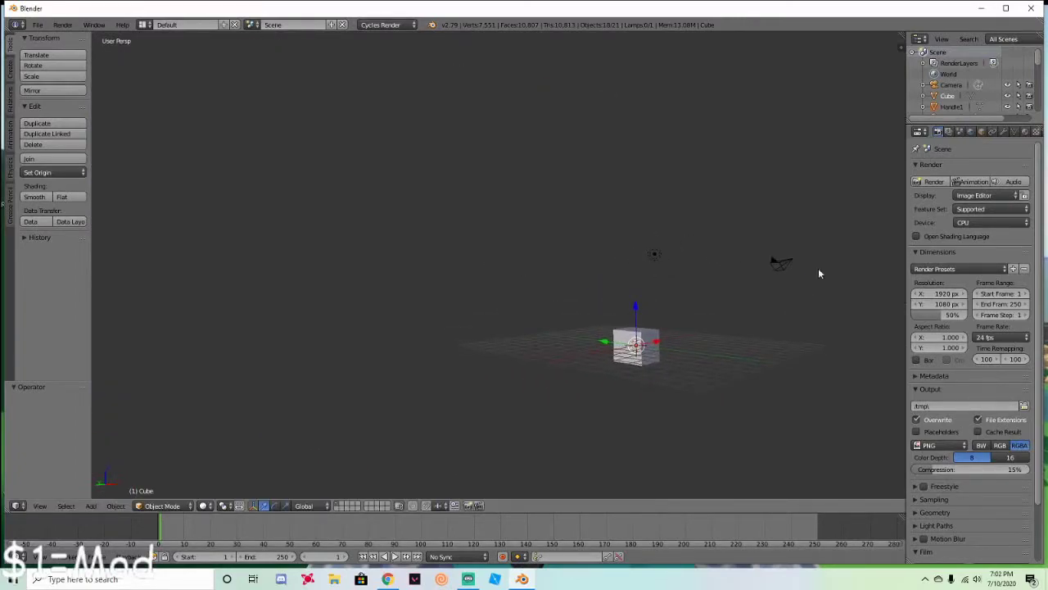
# Step: Apply the HDTV 1080p render preset and set a custom frame rate of 120 fps
pyautogui.click(960, 270)
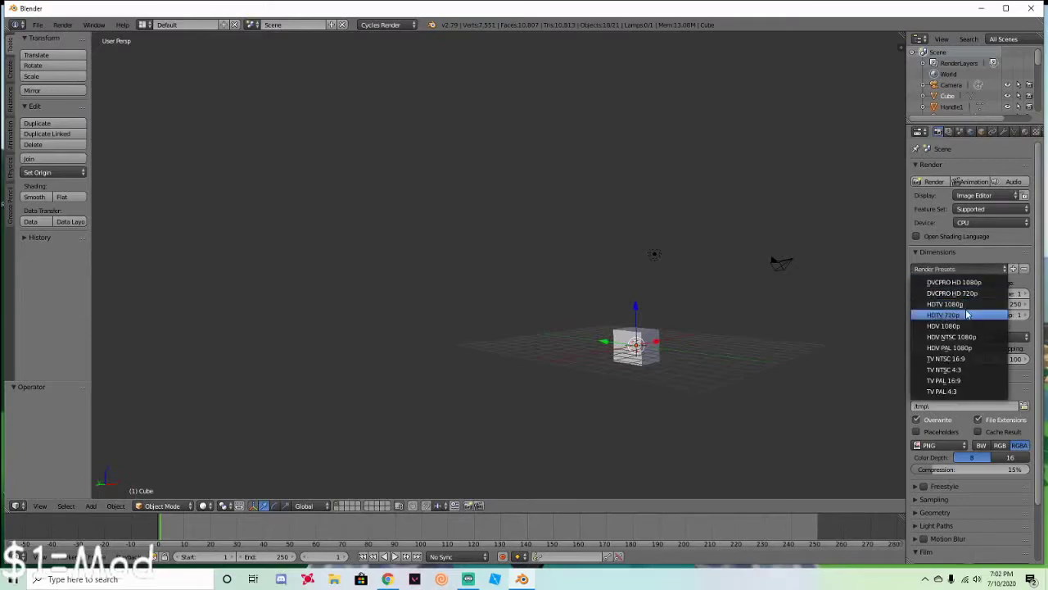
pyautogui.click(943, 311)
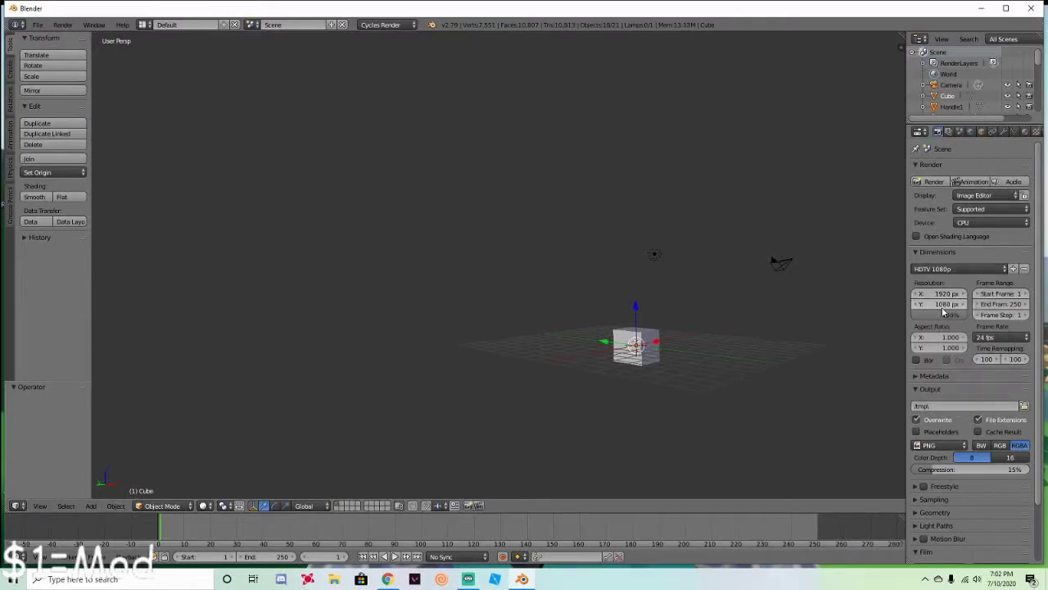
pyautogui.click(976, 338)
pyautogui.click(1001, 441)
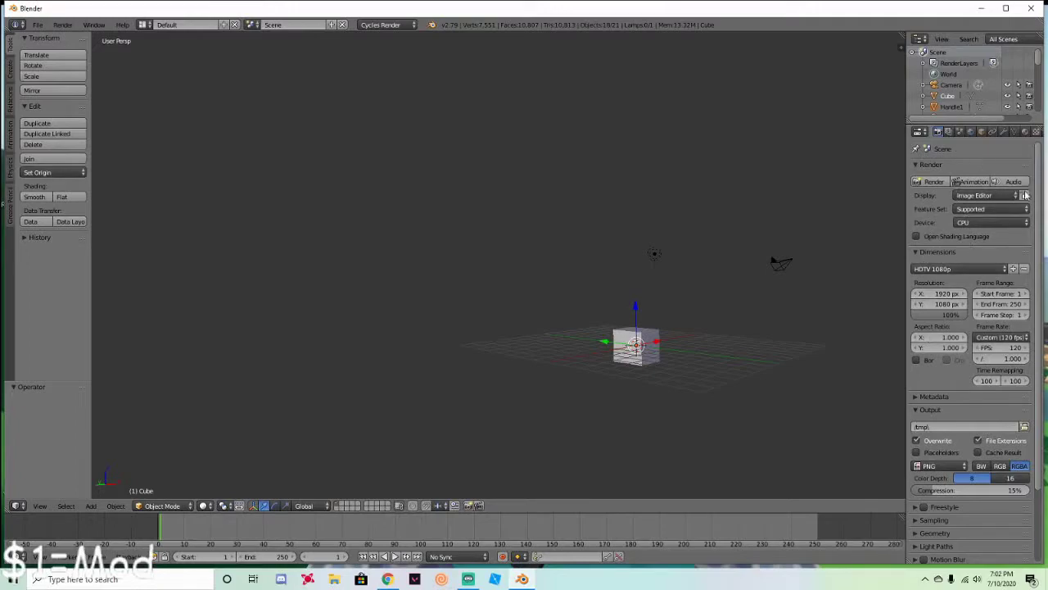
# Step: Enable the Transparent film option in the render settings
pyautogui.click(983, 195)
pyautogui.click(983, 196)
pyautogui.scroll(-3, 969, 229)
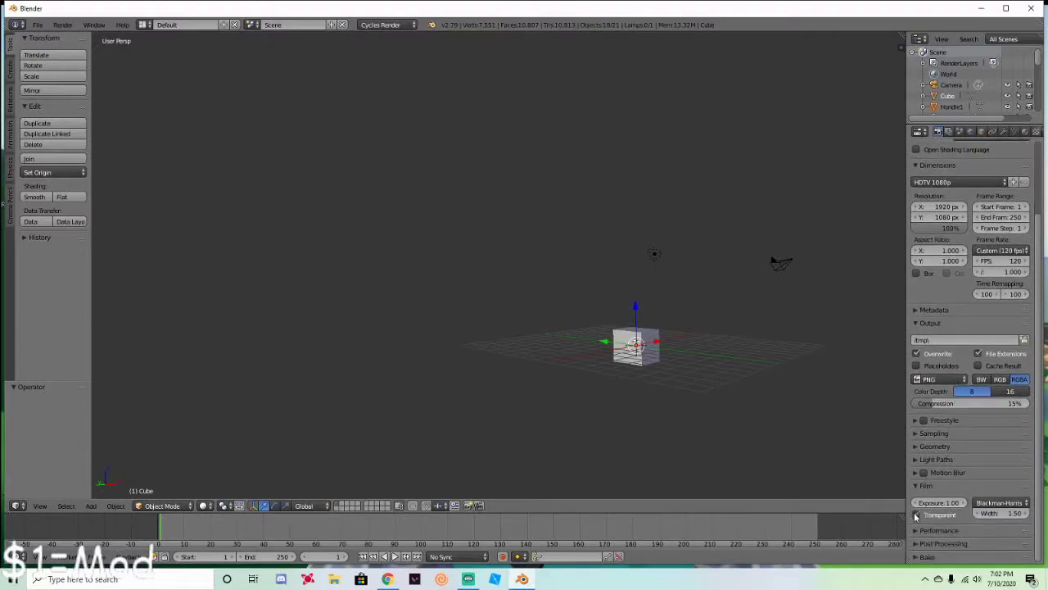
pyautogui.scroll(1, 932, 509)
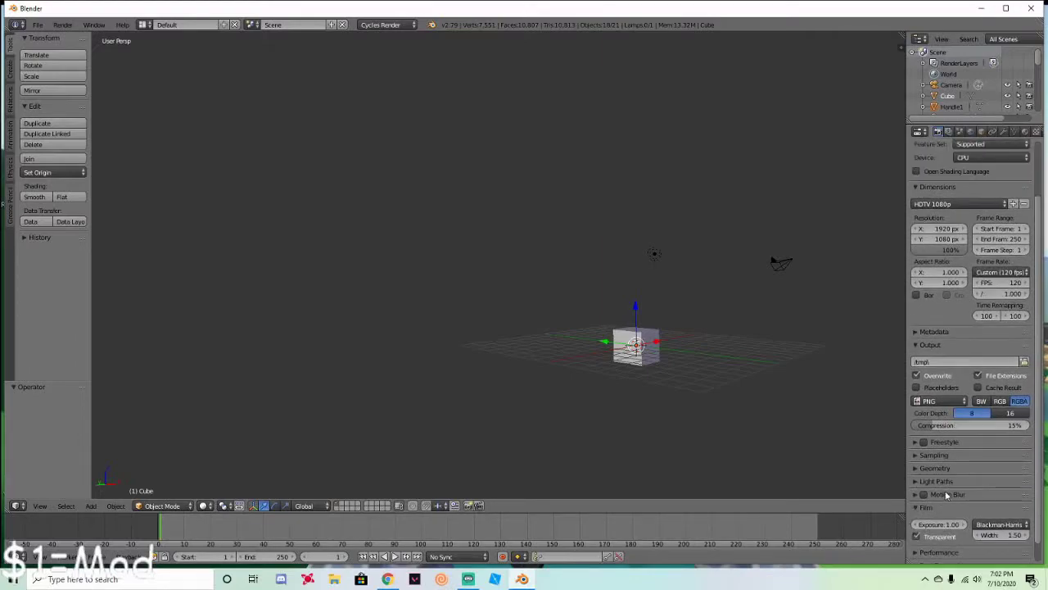
# Step: Enable Ambient Occlusion in the world settings
pyautogui.click(972, 132)
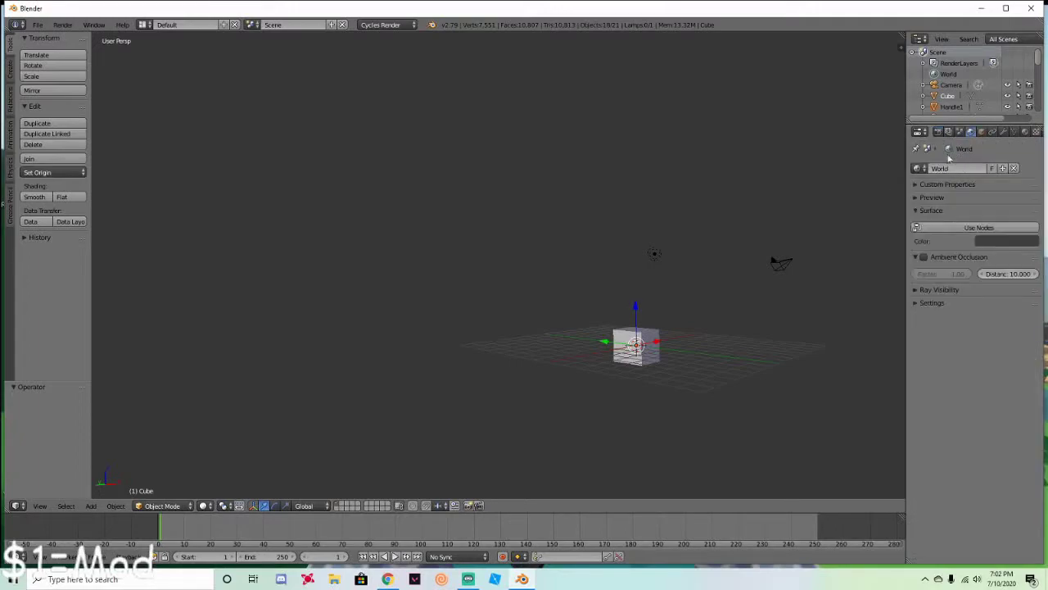
pyautogui.click(916, 257)
pyautogui.click(914, 257)
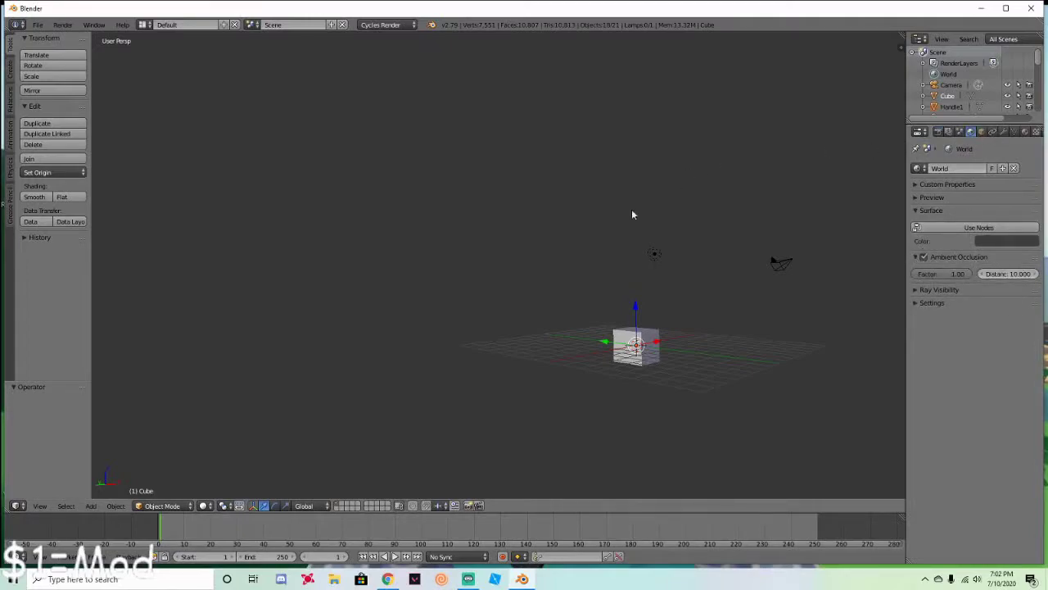
# Step: Look through the scene camera and fly it around to the front of the imported fairy
pyautogui.click(40, 506)
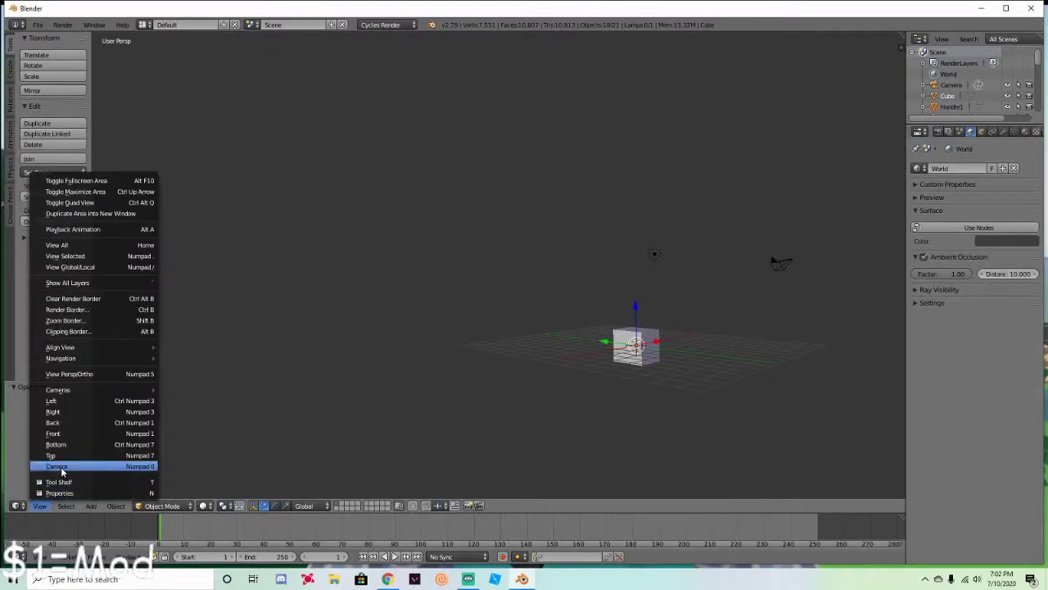
pyautogui.click(61, 466)
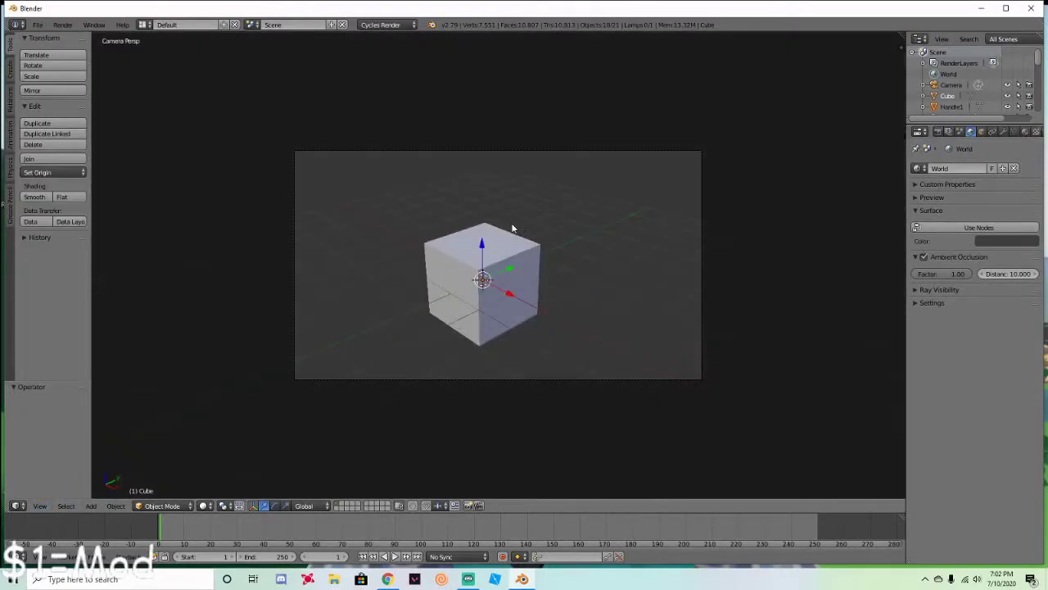
pyautogui.hotkey('shift', 'f')
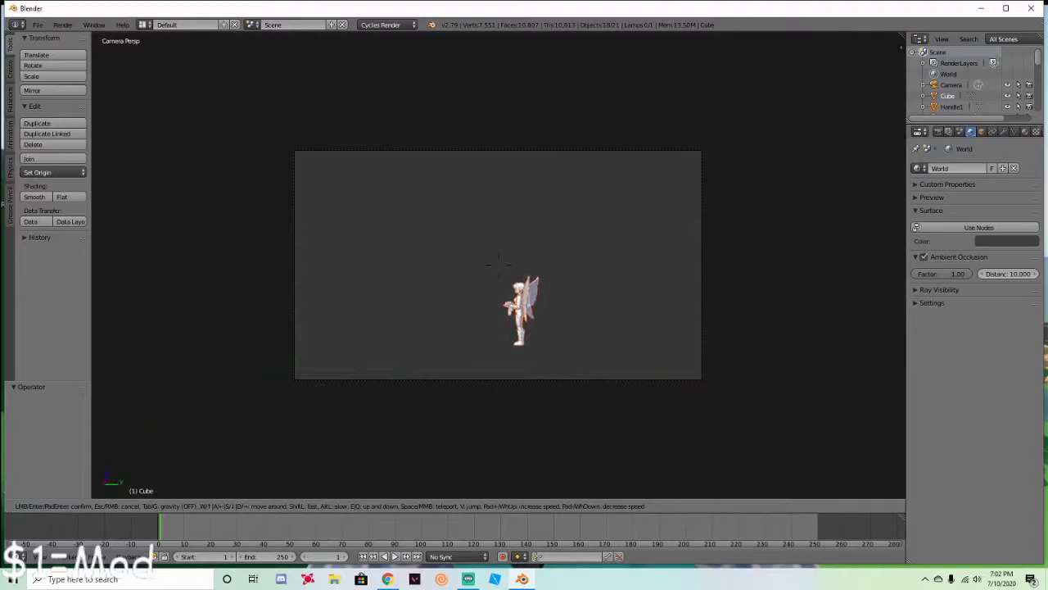
pyautogui.press('w')
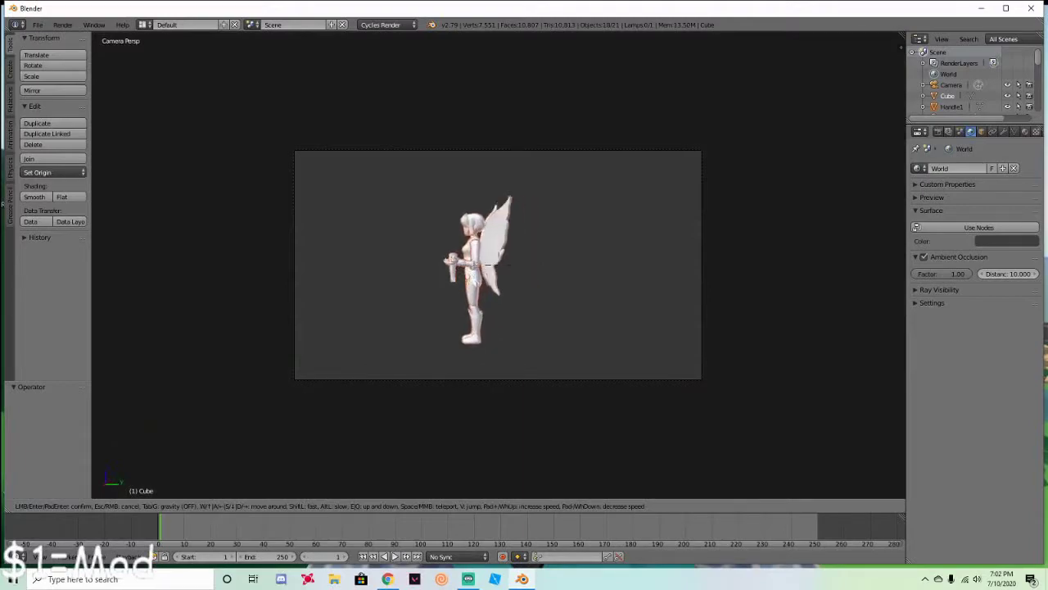
pyautogui.press('a')
pyautogui.press('s')
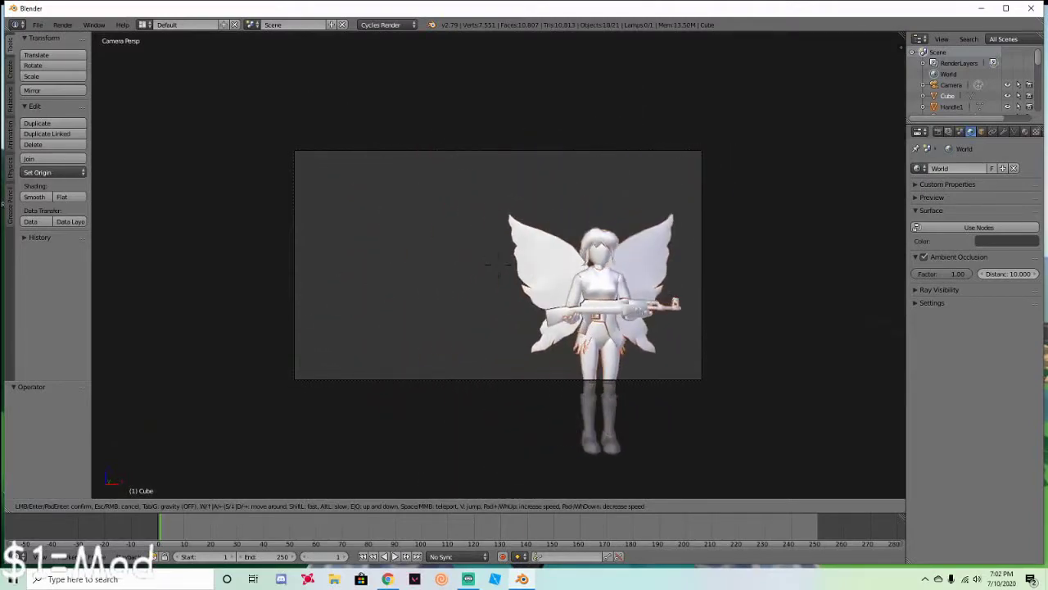
# Step: Fly the camera in front of the fairy until her head, wings, torso and AK-47 fill the frame, and confirm the camera position
pyautogui.press('w')
pyautogui.press('s')
pyautogui.press('w')
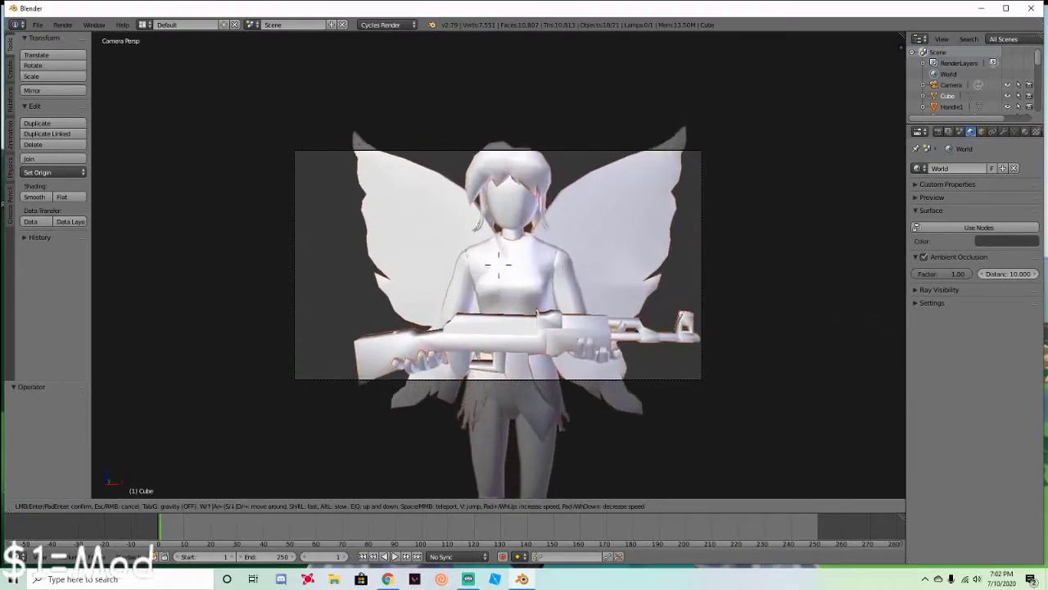
pyautogui.press('s')
pyautogui.press('w')
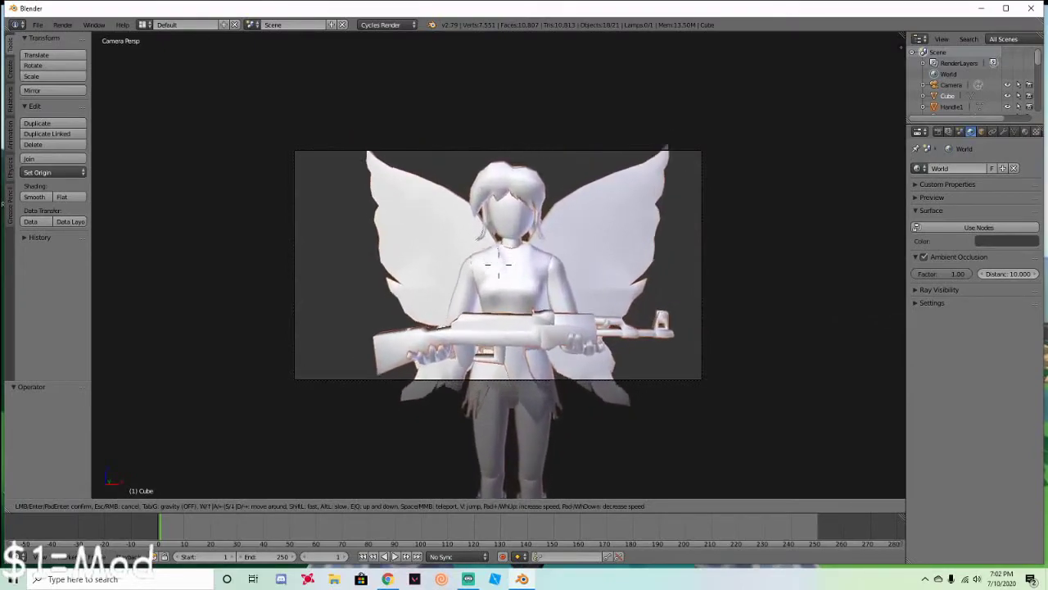
pyautogui.press('w')
pyautogui.press('s')
pyautogui.press('w')
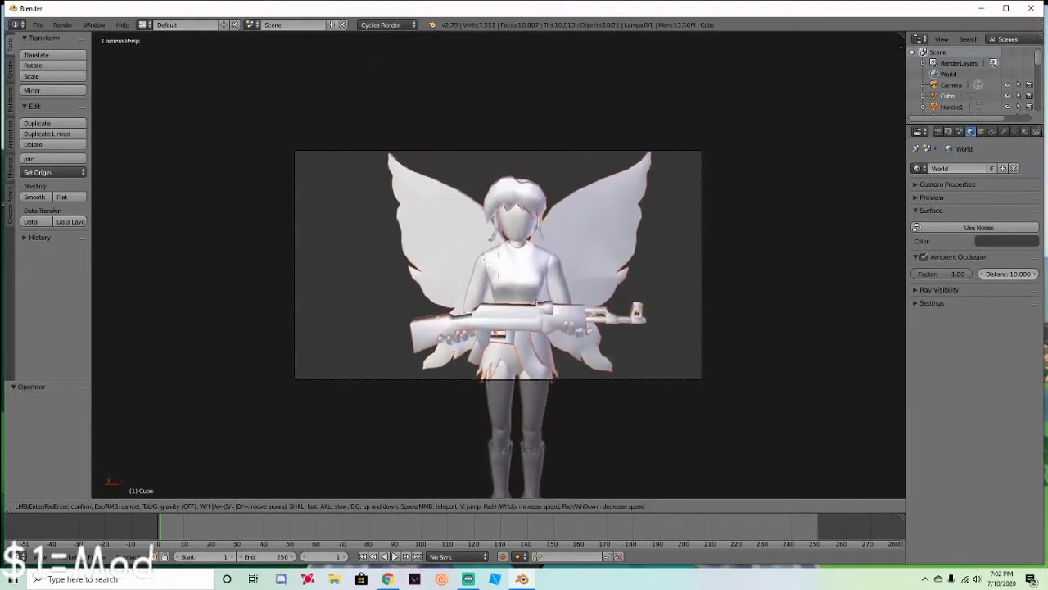
pyautogui.press('w')
pyautogui.press('s')
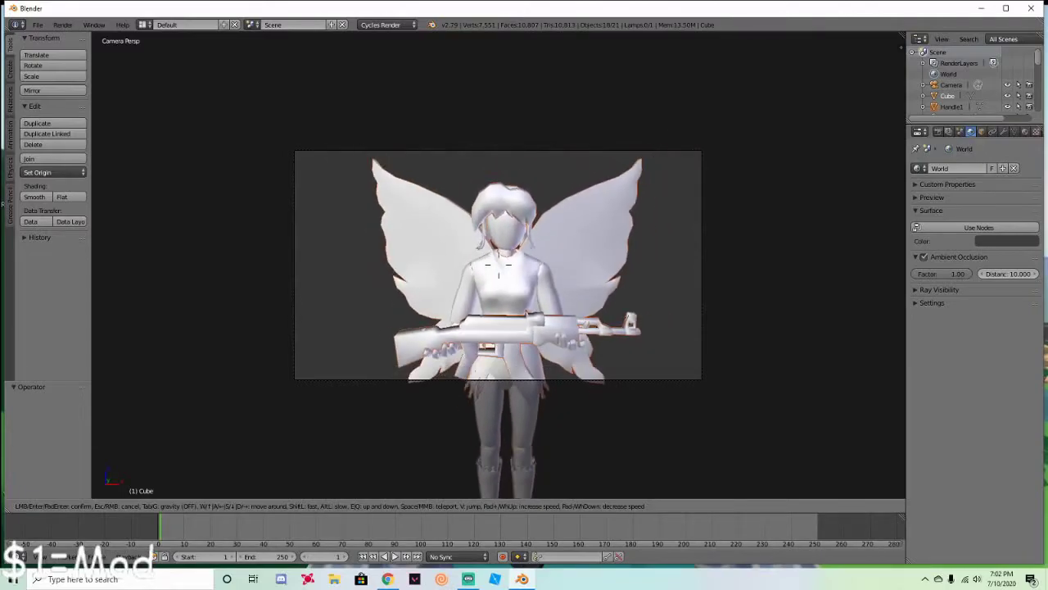
pyautogui.press('s')
pyautogui.press('w')
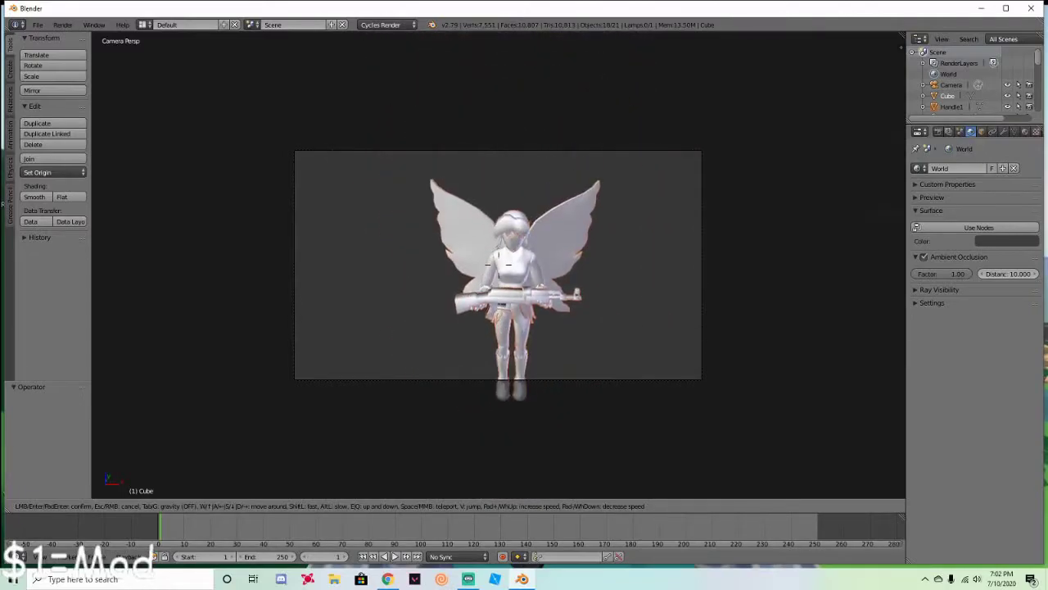
pyautogui.press('w')
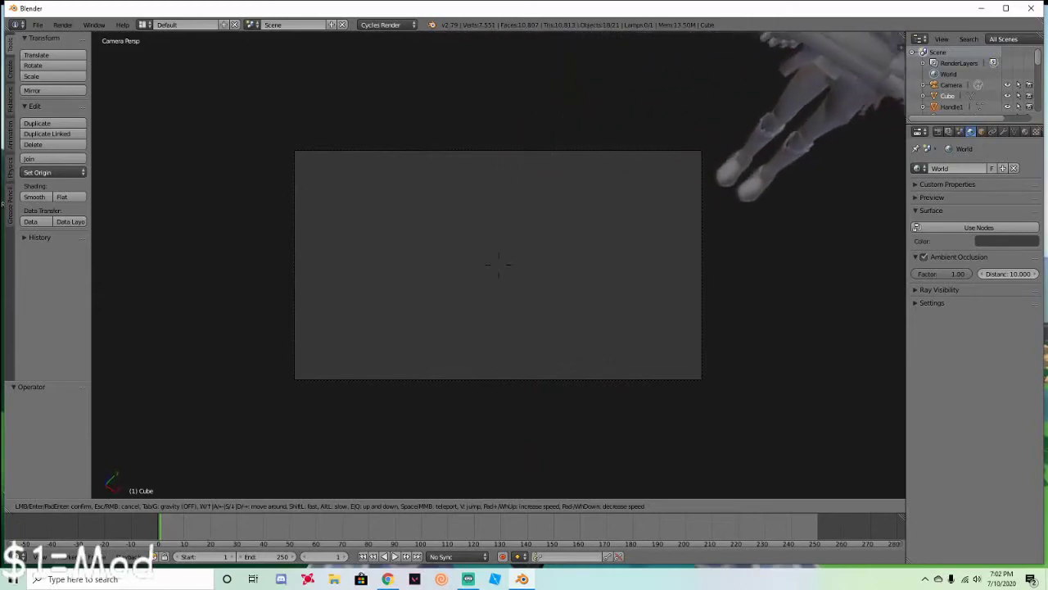
pyautogui.press('d')
pyautogui.press('e')
pyautogui.press('s')
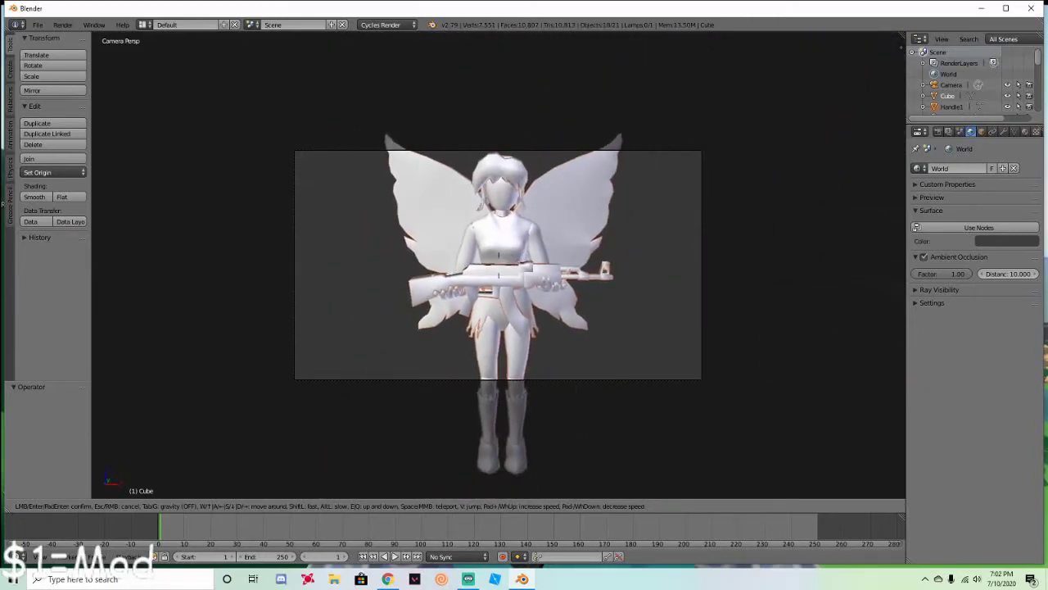
pyautogui.press('w')
pyautogui.press('w')
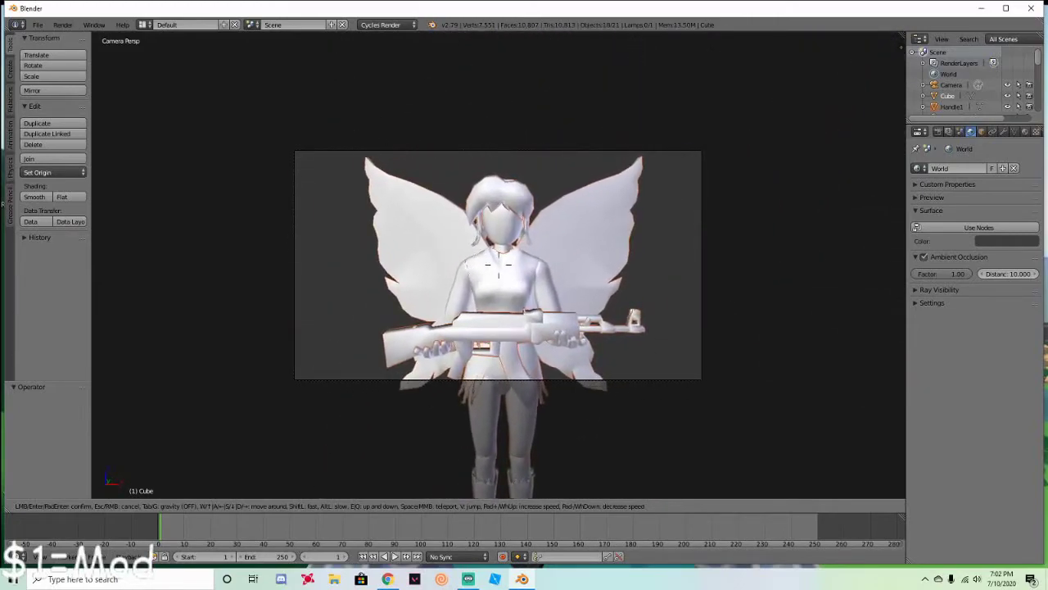
pyautogui.press('w')
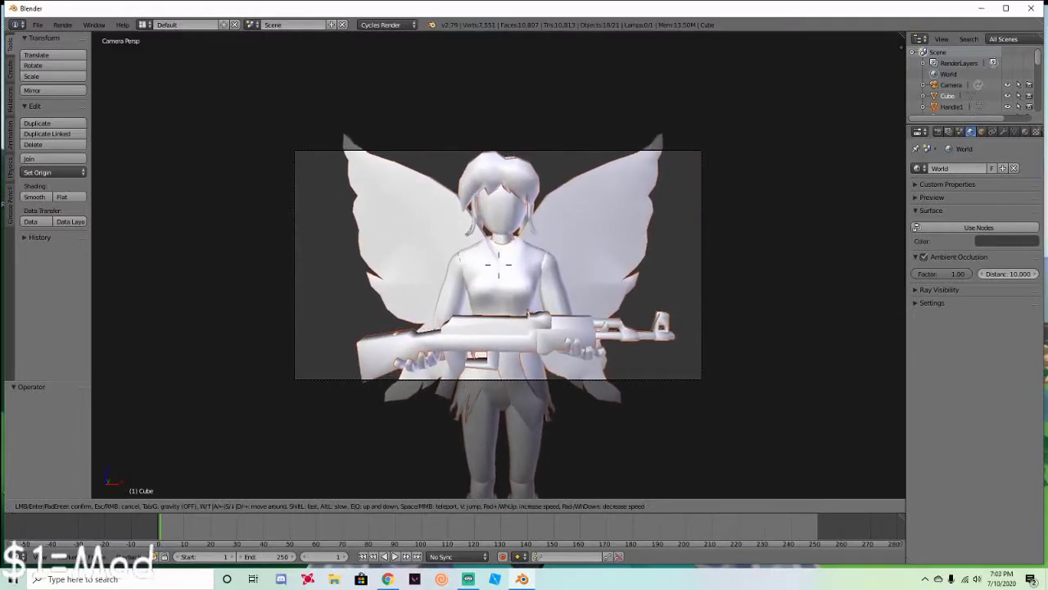
pyautogui.press('q')
pyautogui.press('s')
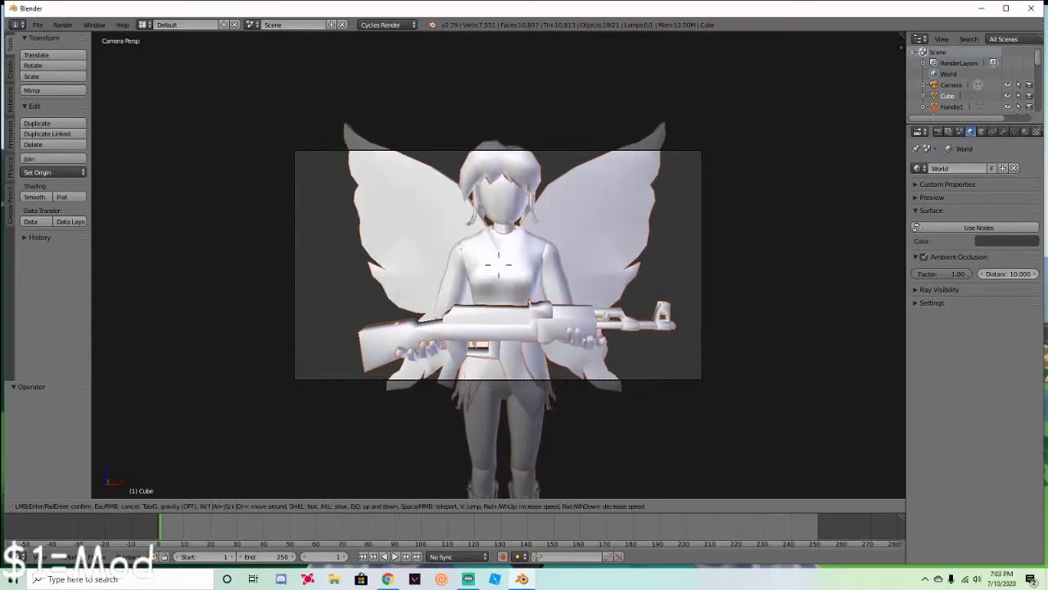
pyautogui.press('w')
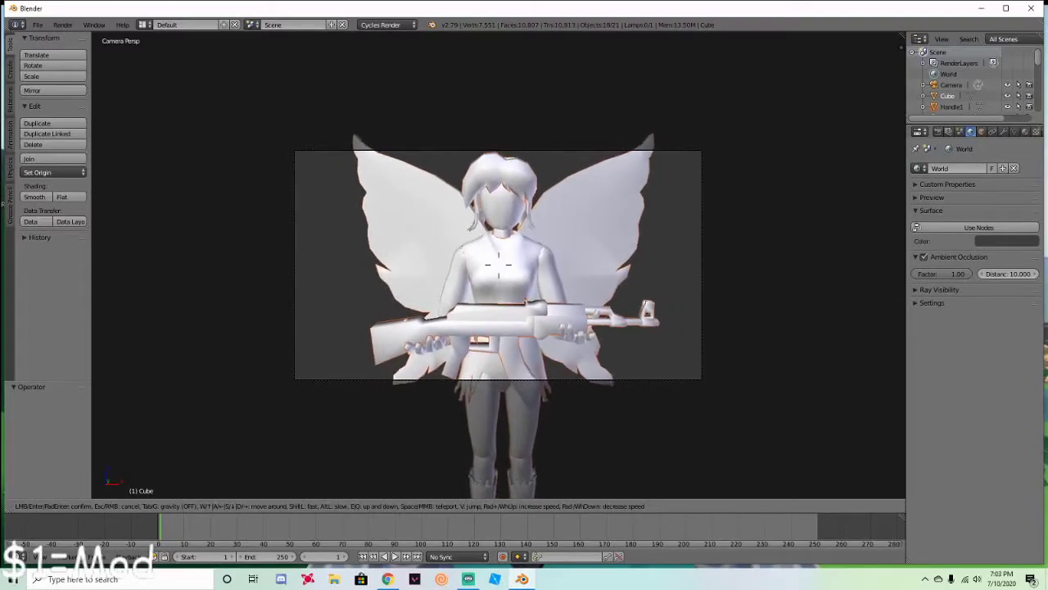
pyautogui.click(499, 270)
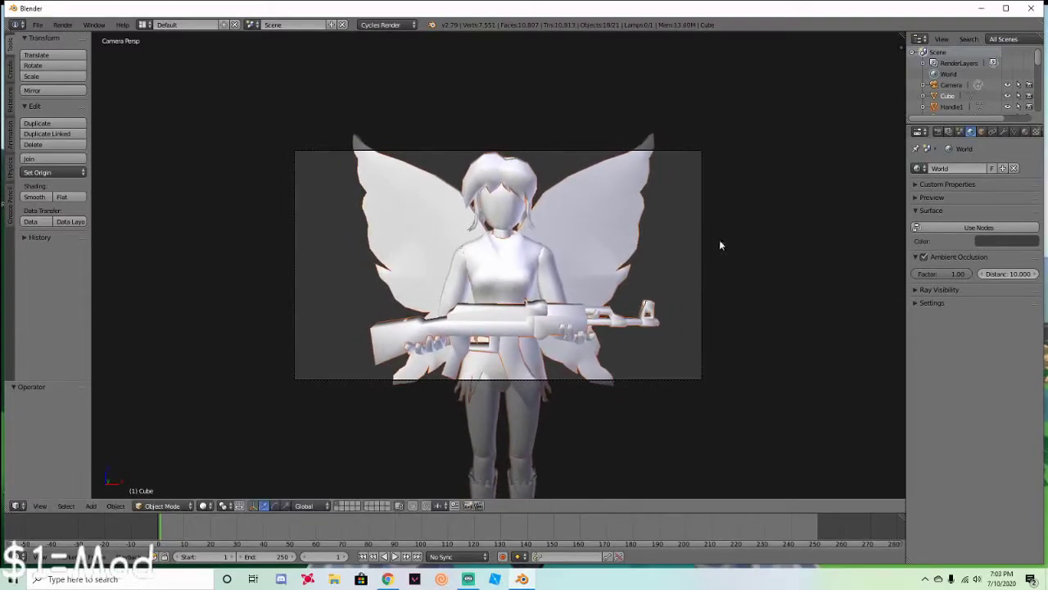
# Step: Render the current frame as a still image from the render settings
pyautogui.click(938, 134)
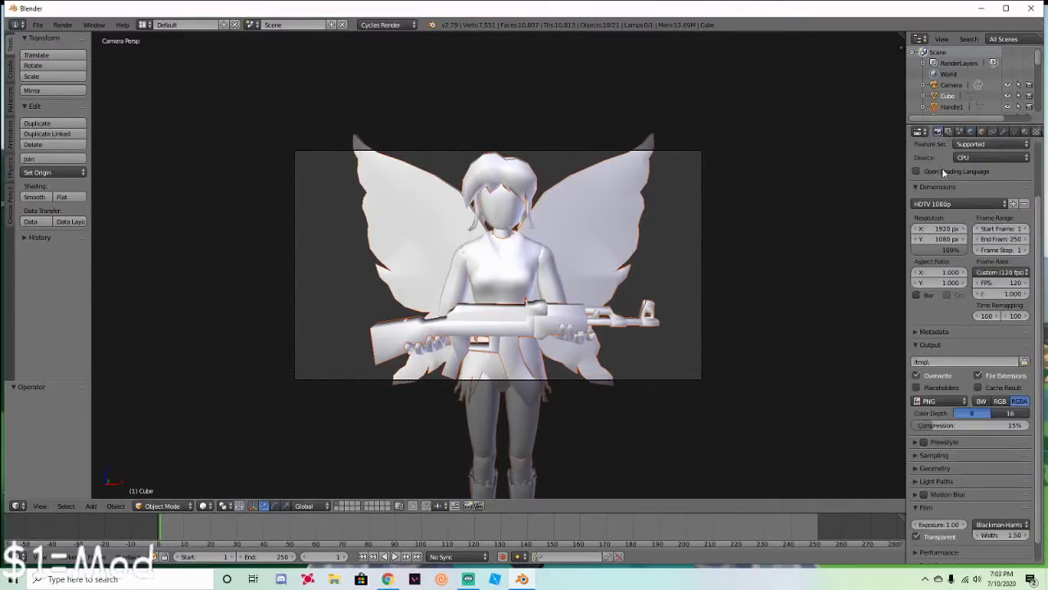
pyautogui.scroll(3, 954, 172)
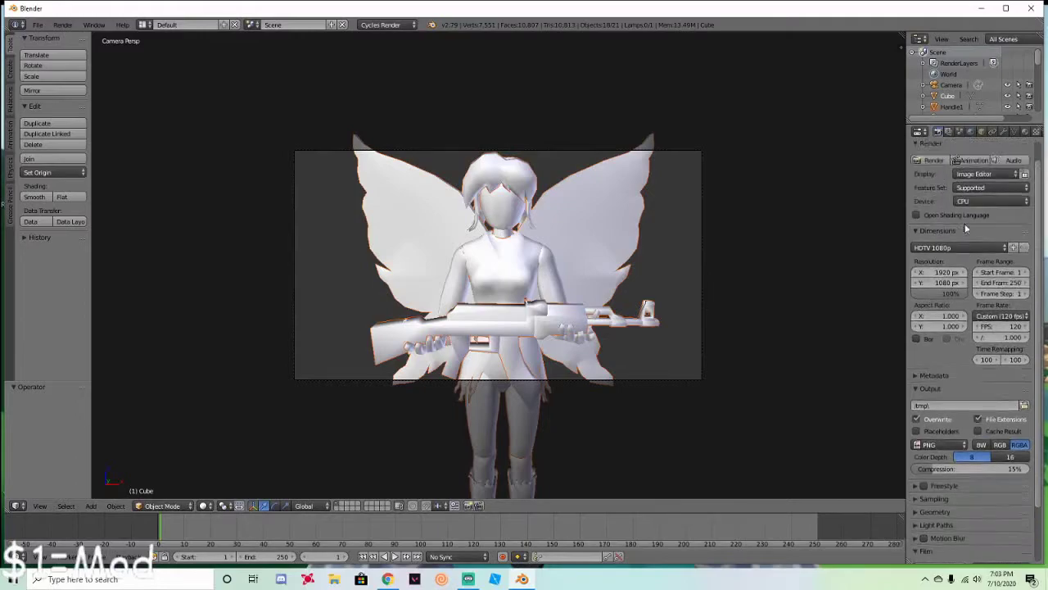
pyautogui.click(932, 184)
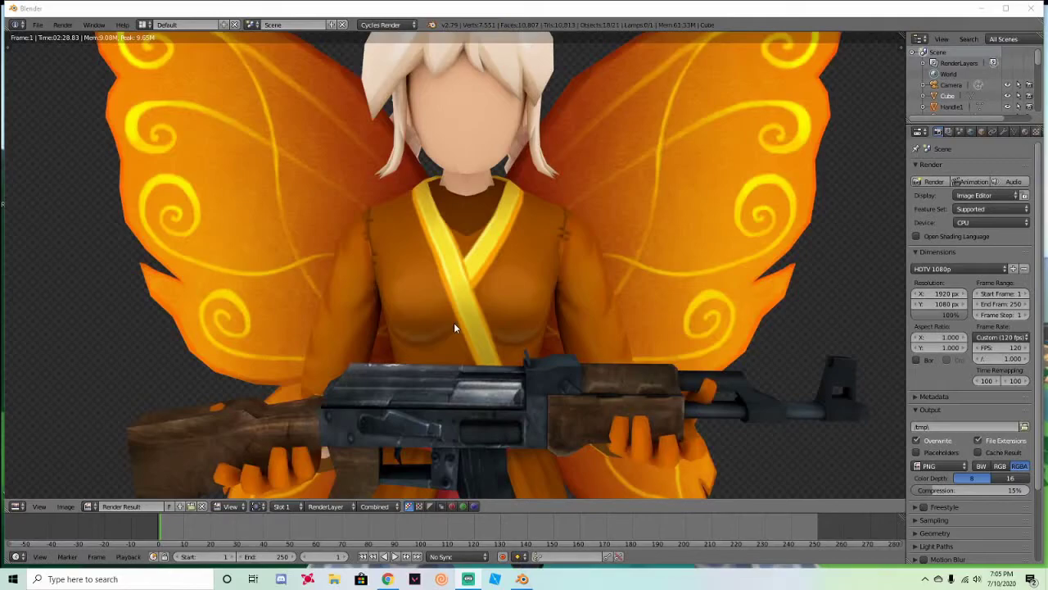
# Step: Save the rendered image as the PNG file "gfx tutorial" in the Documents folder
pyautogui.press('F3')
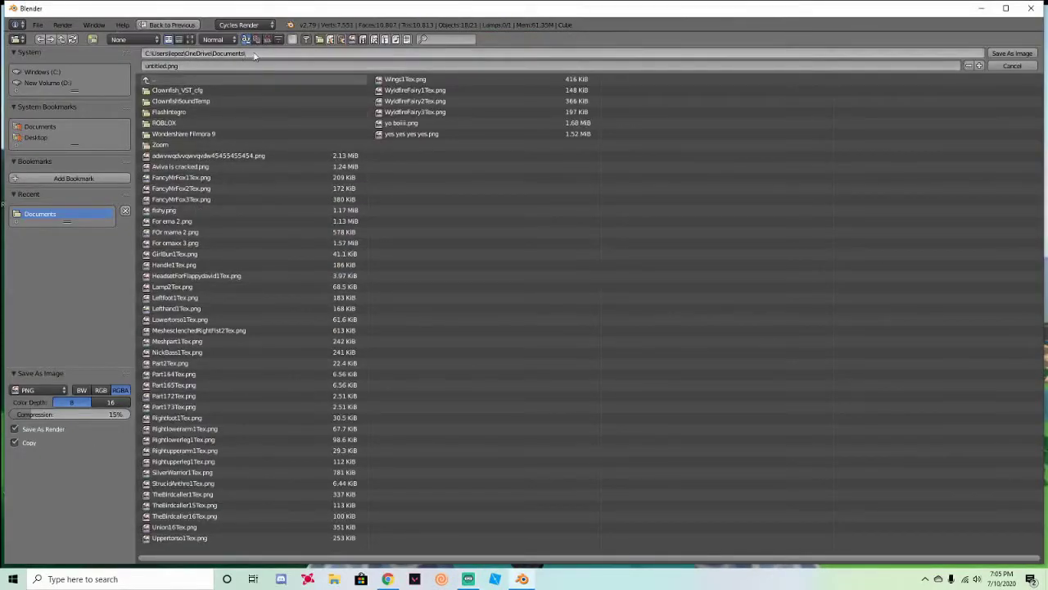
pyautogui.click(233, 65)
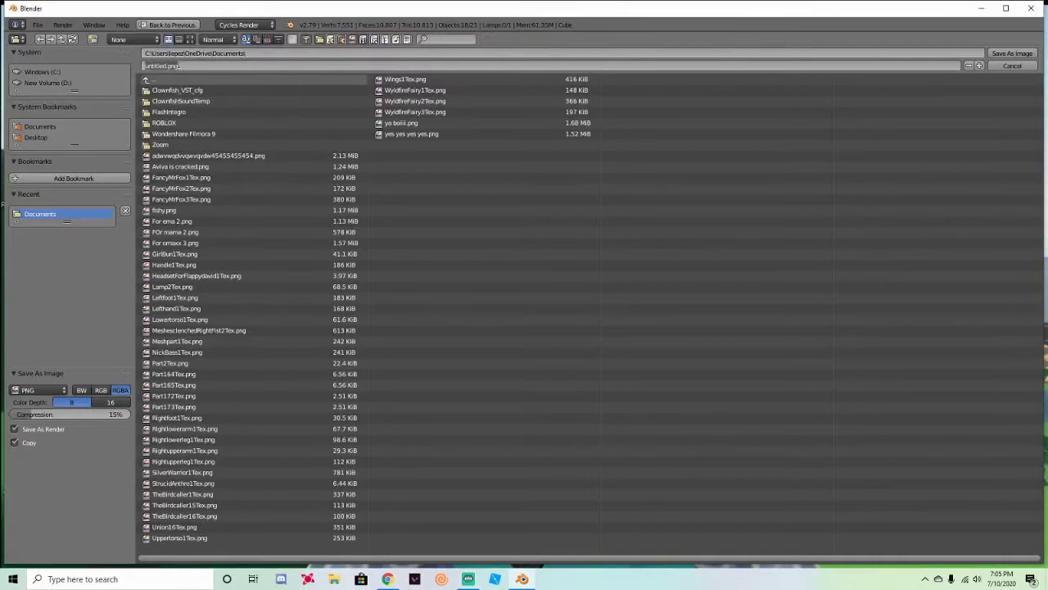
pyautogui.press('BackSpace')
pyautogui.click(1012, 53)
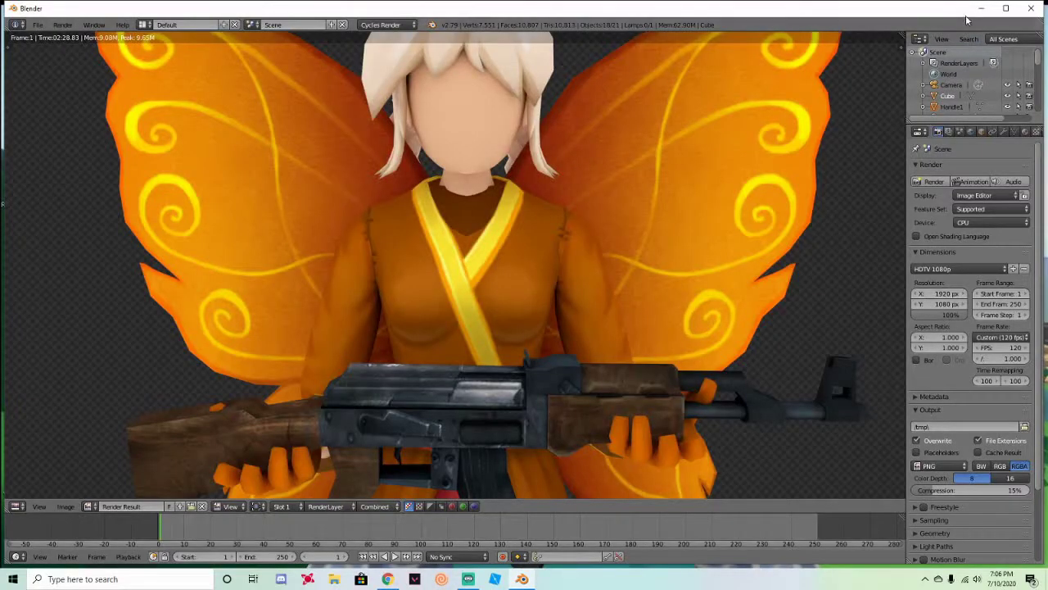
# Step: Switch to Pixlr in Chrome, launch the Advanced Pixlr E editor and open the gfx tutorial PNG from the Documents folder
pyautogui.click(975, 11)
pyautogui.click(387, 579)
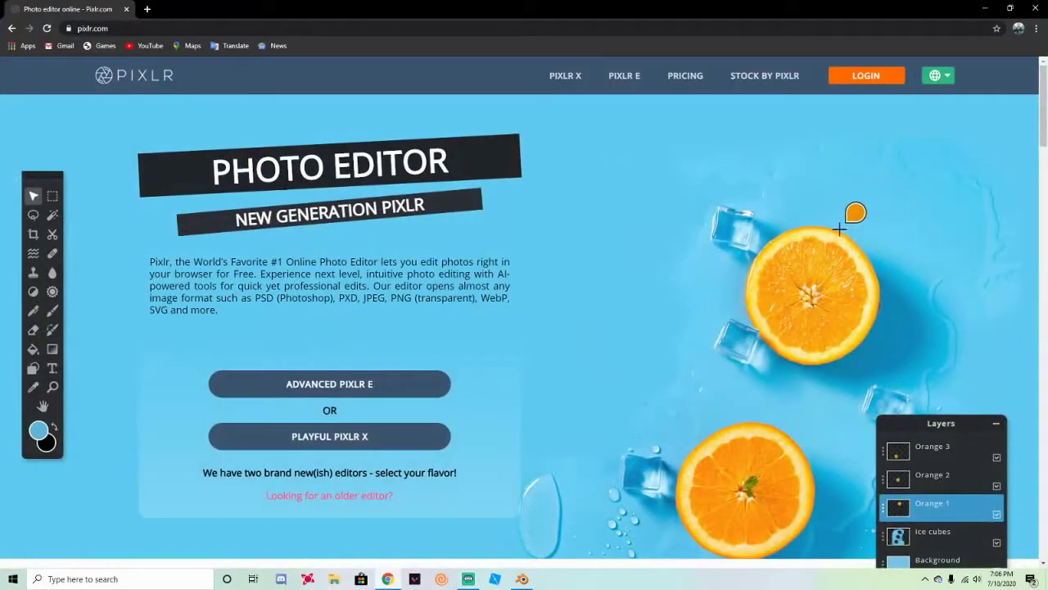
pyautogui.click(326, 386)
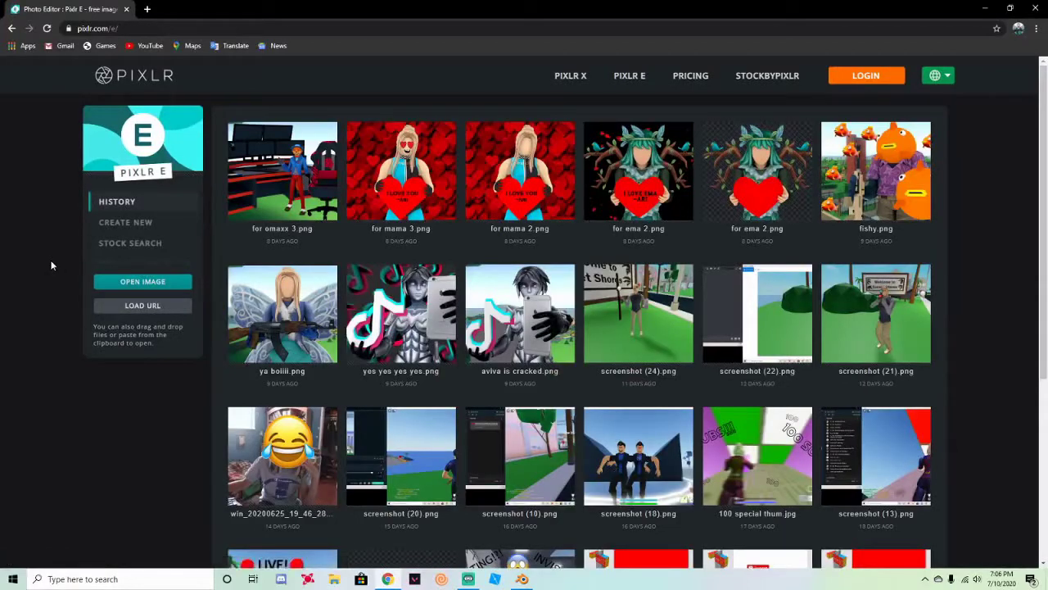
pyautogui.click(137, 282)
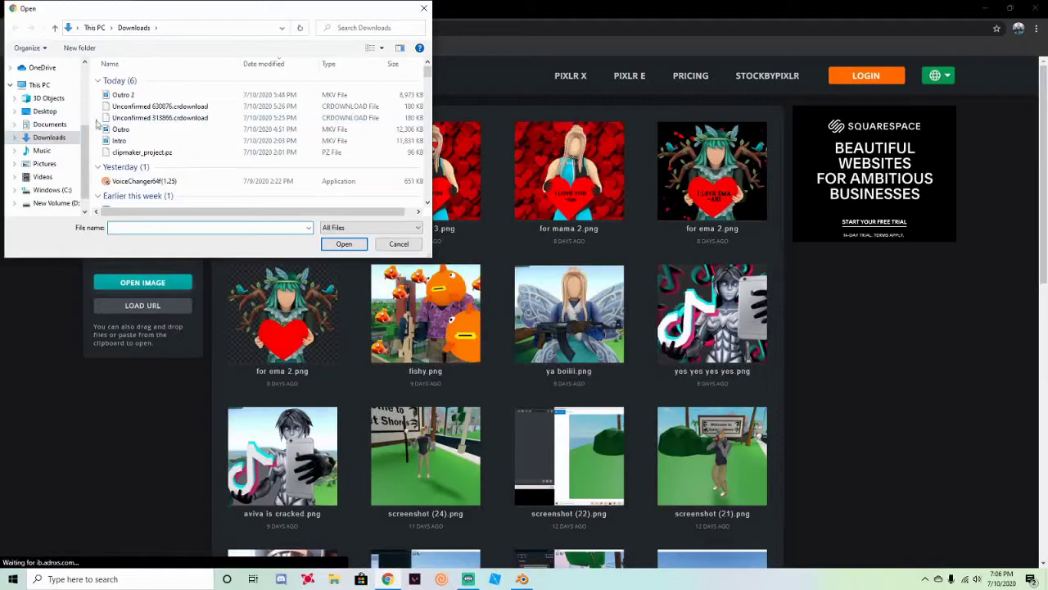
pyautogui.click(47, 124)
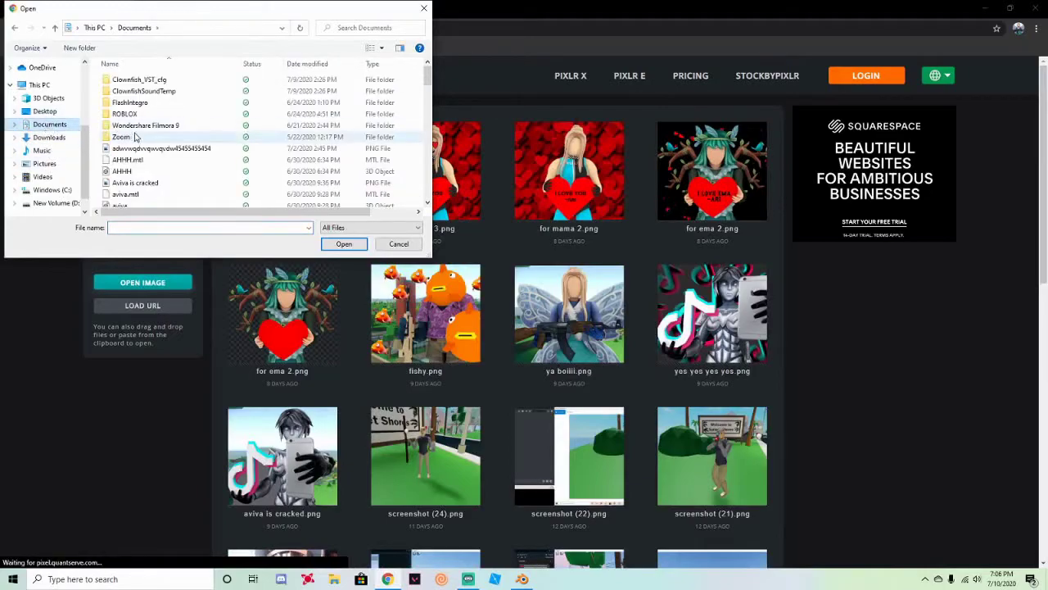
pyautogui.moveTo(430, 76); pyautogui.dragTo(426, 129)
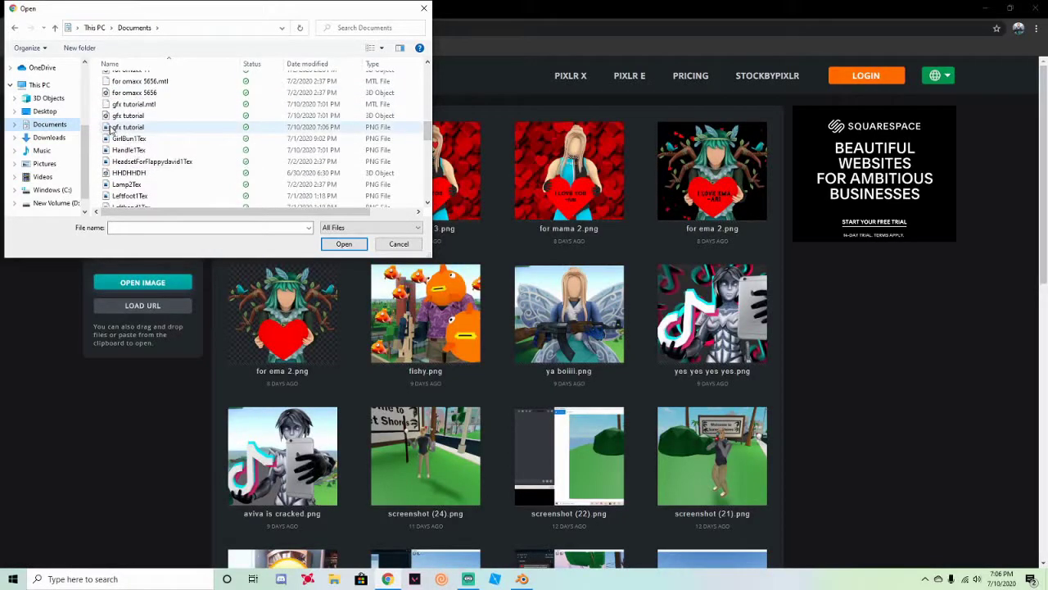
pyautogui.doubleClick(127, 127)
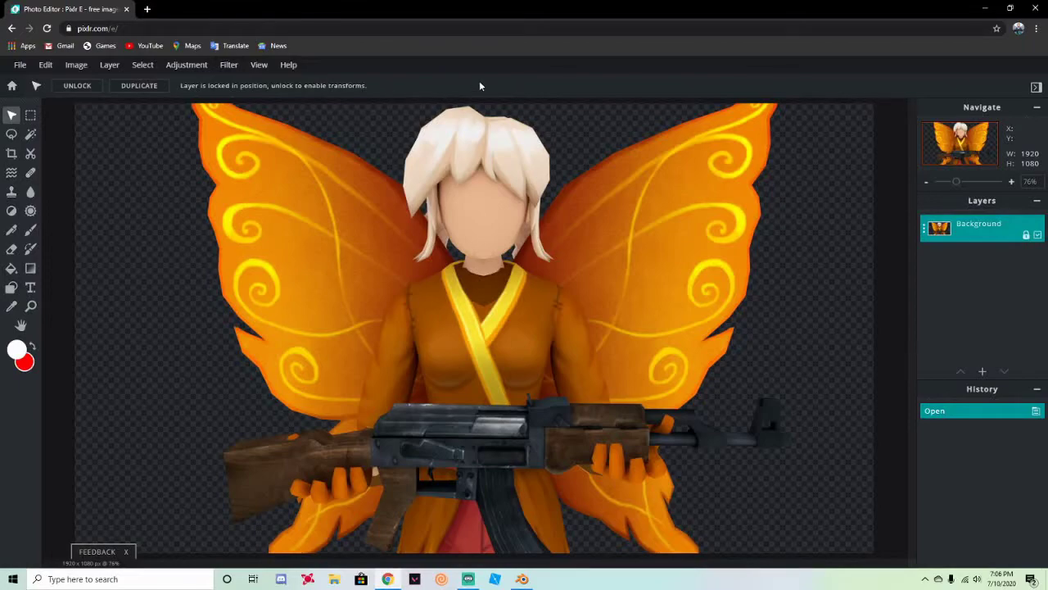
# Step: Add the image cool view 10 from the Downloads folder as a new layer
pyautogui.click(110, 68)
pyautogui.click(138, 113)
pyautogui.click(61, 140)
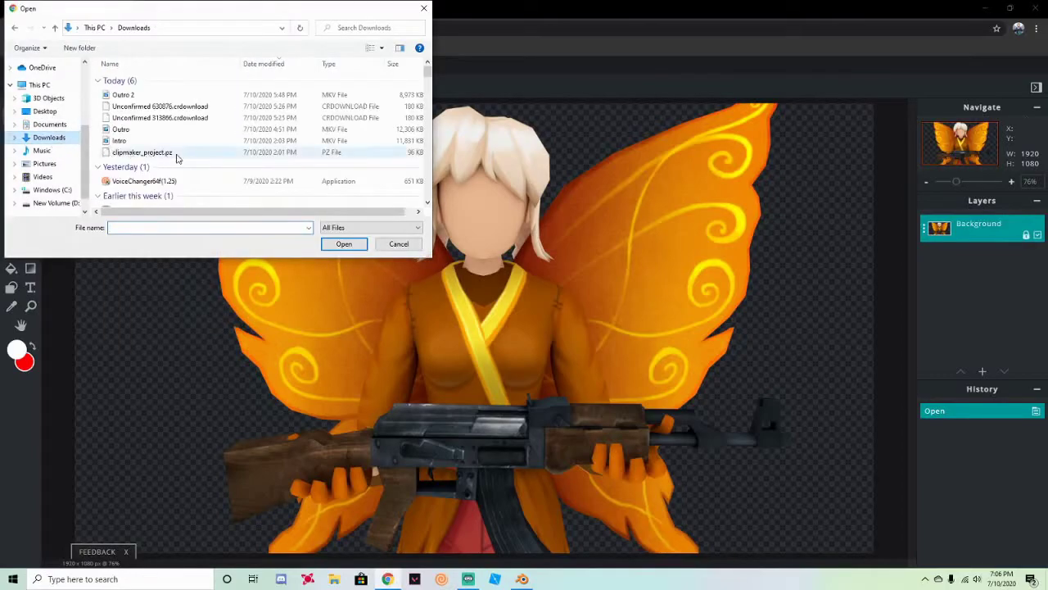
pyautogui.scroll(-5, 197, 154)
pyautogui.scroll(-2, 199, 152)
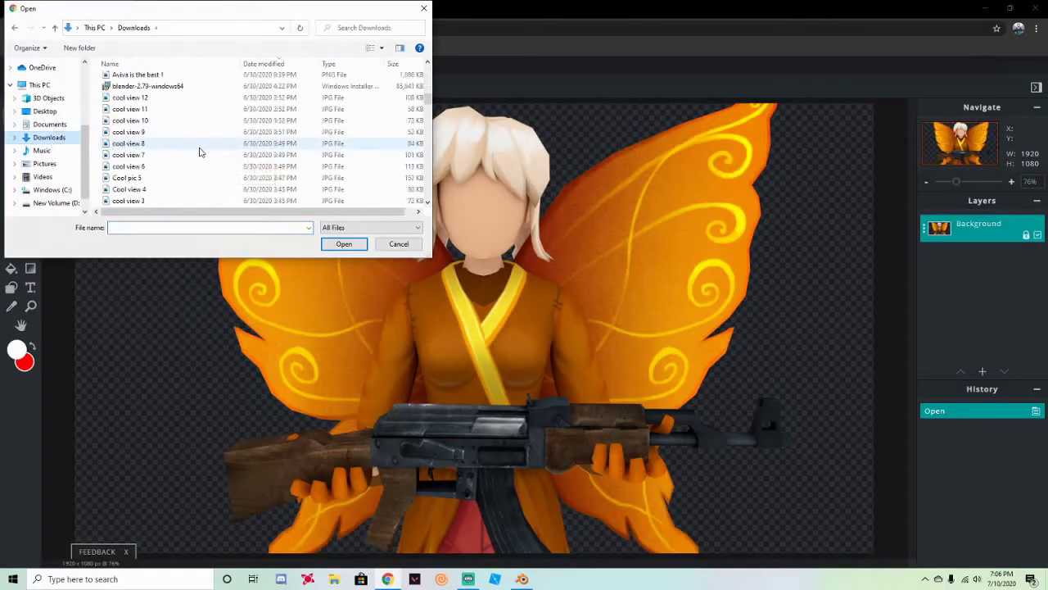
pyautogui.doubleClick(156, 120)
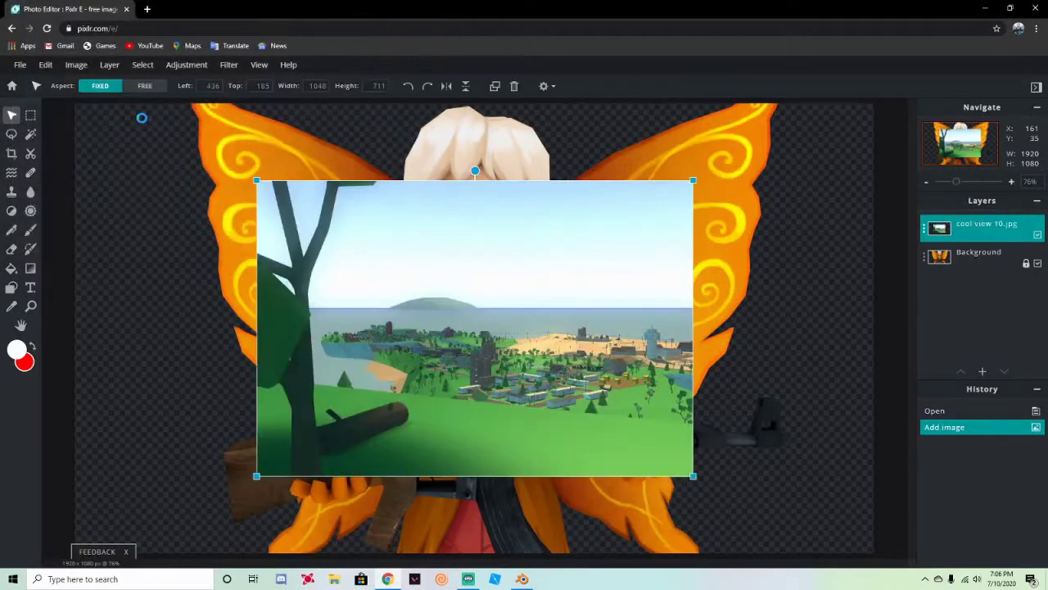
# Step: Align the cool view 10 layer with the canvas's upper-left corner and stretch it to 1920 by 1081 pixels to cover the canvas
pyautogui.moveTo(567, 230); pyautogui.dragTo(251, 152)
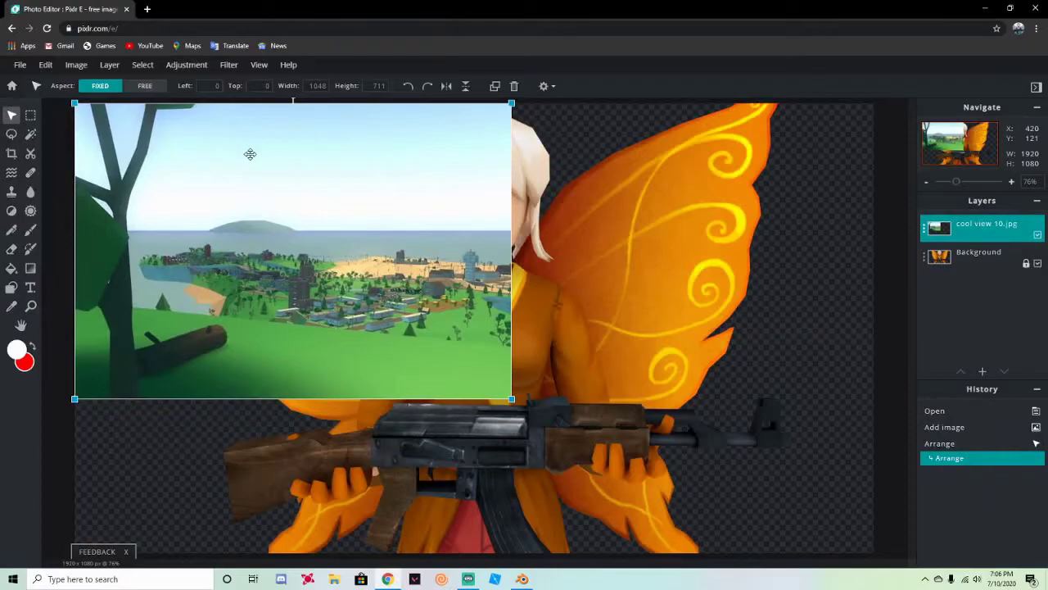
pyautogui.hotkey('ctrl', 't')
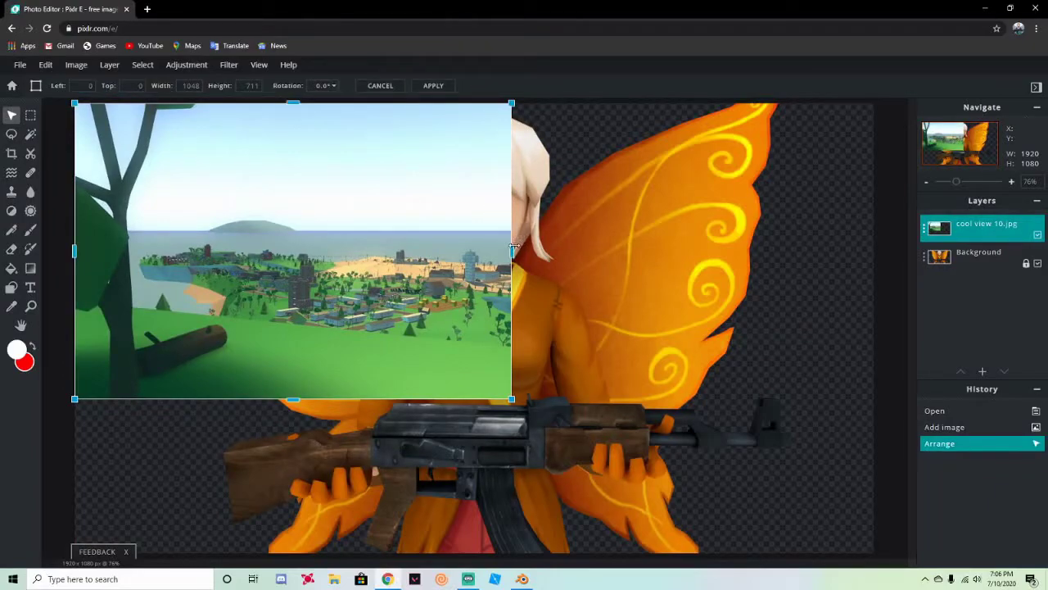
pyautogui.moveTo(512, 249); pyautogui.dragTo(875, 256)
pyautogui.moveTo(475, 399); pyautogui.dragTo(516, 557)
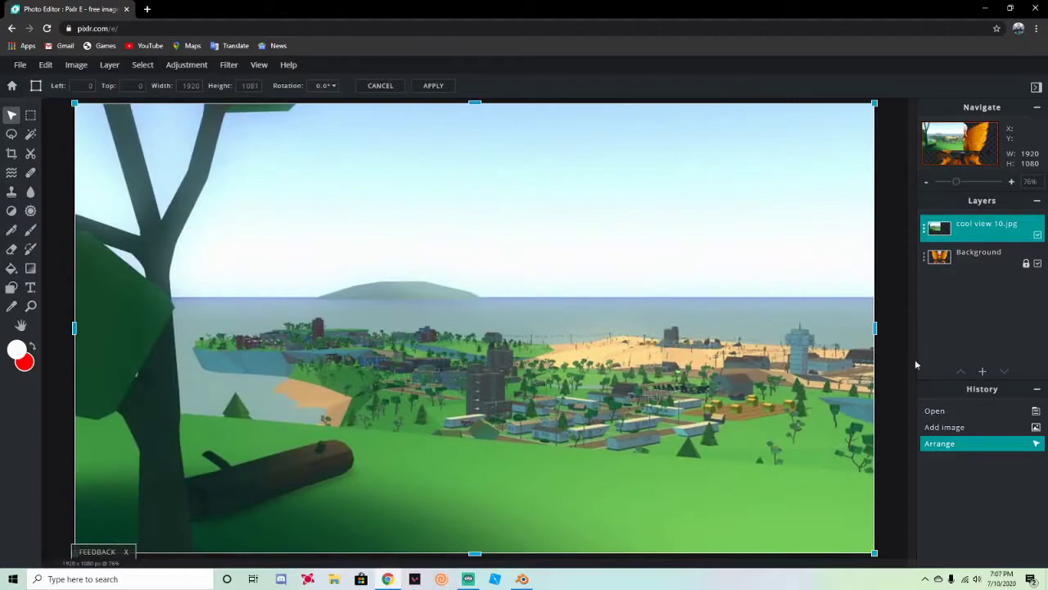
pyautogui.click(949, 327)
pyautogui.click(598, 345)
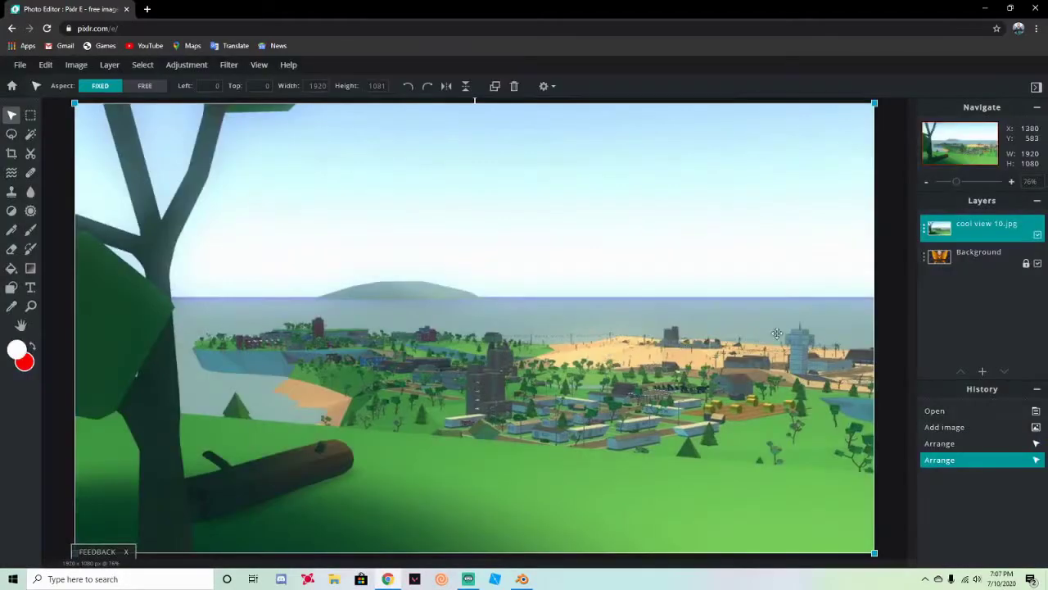
# Step: Delete the Background layer and add the gfx tutorial PNG from the Documents folder as a layer above cool view 10
pyautogui.click(956, 260)
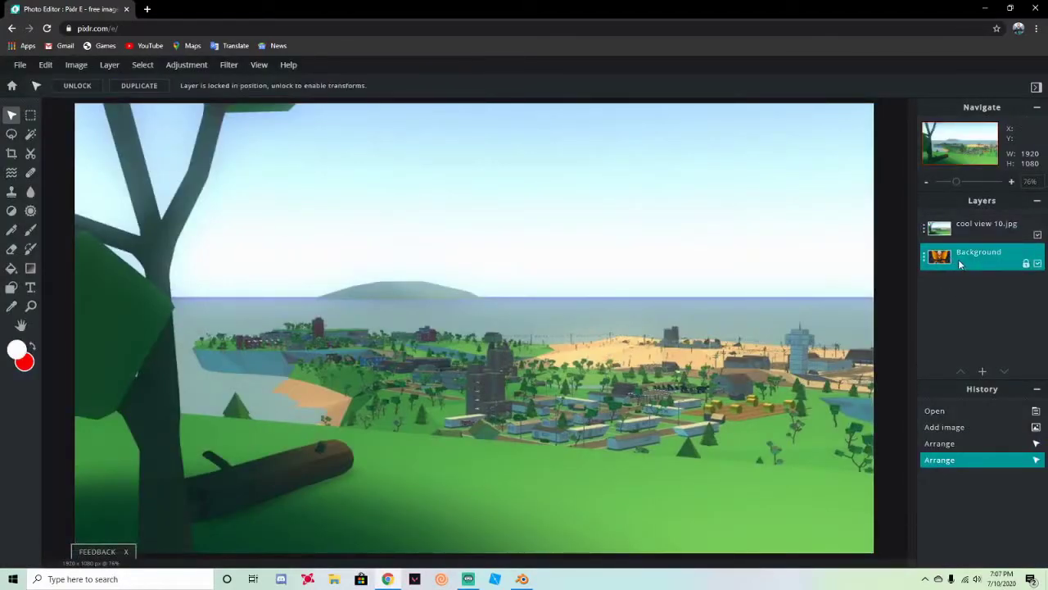
pyautogui.press('Delete')
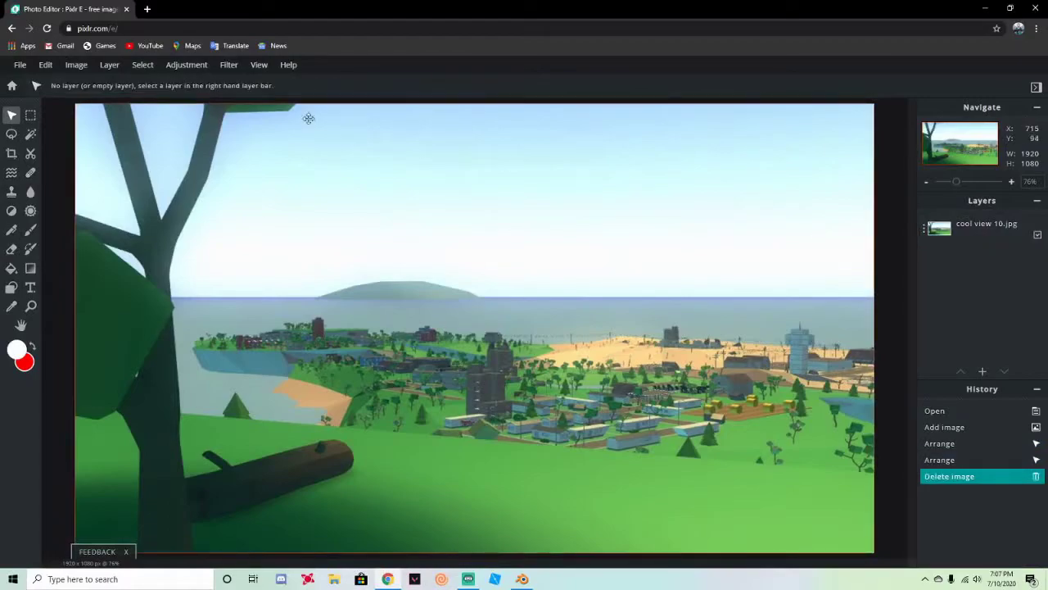
pyautogui.click(125, 70)
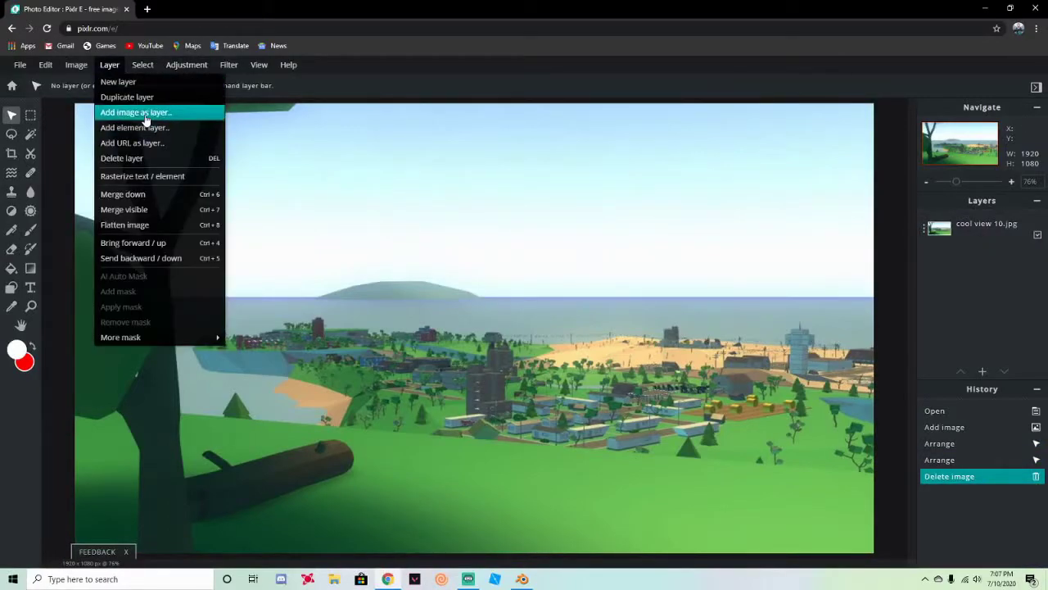
pyautogui.click(176, 112)
pyautogui.click(49, 124)
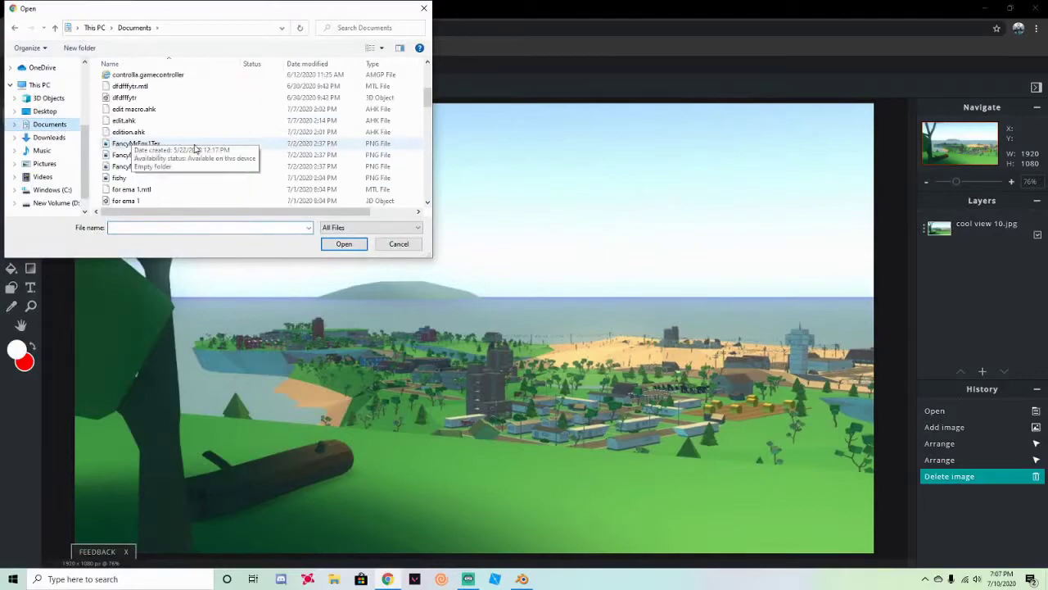
pyautogui.scroll(-3, 178, 167)
pyautogui.scroll(-5, 180, 169)
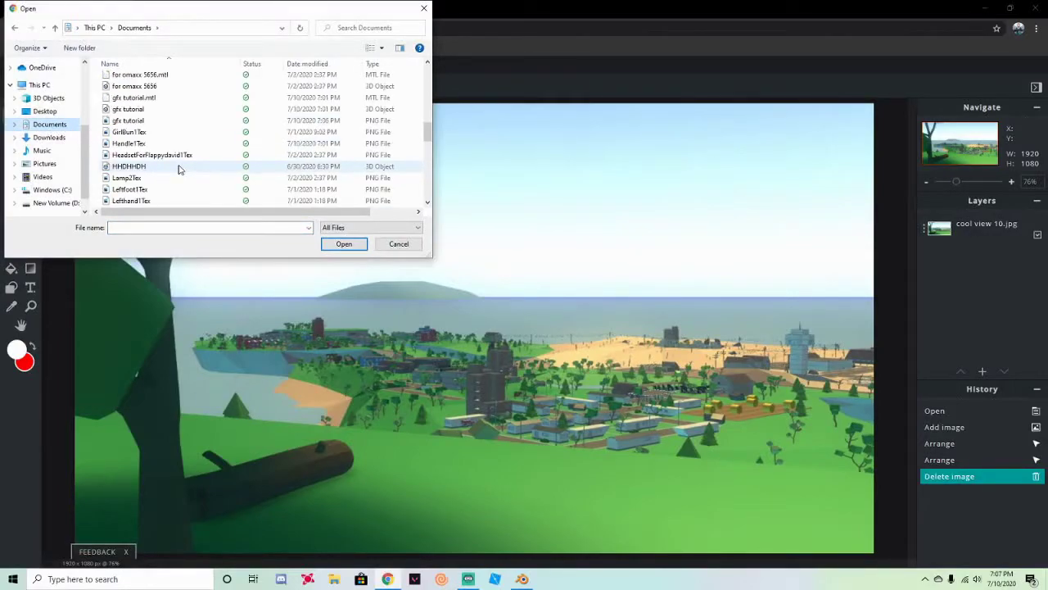
pyautogui.doubleClick(144, 123)
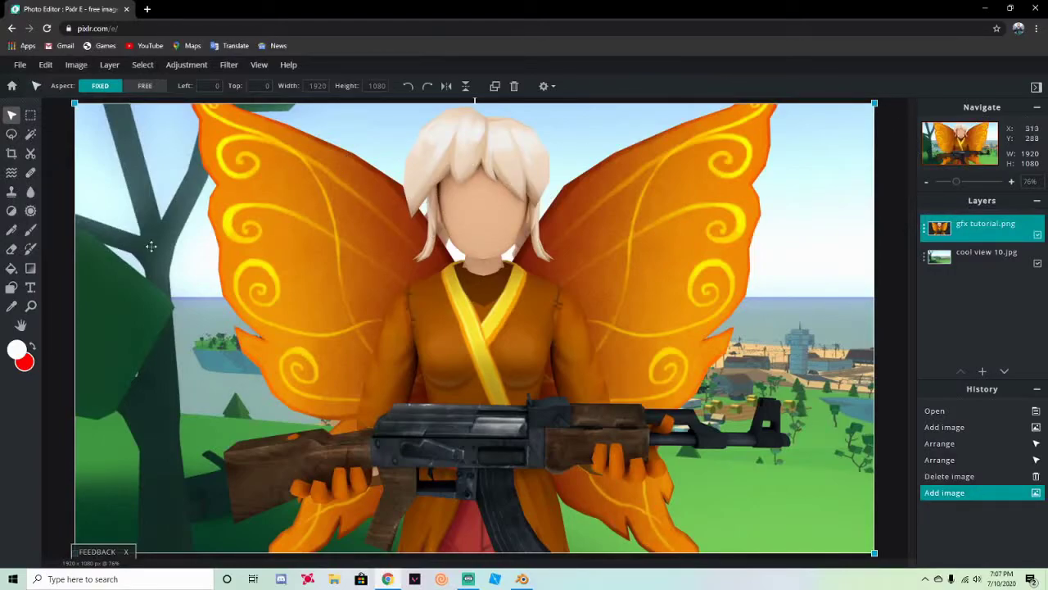
# Step: Add a new text layer over the image reading "Gfx Tutorials"
pyautogui.click(30, 288)
pyautogui.click(254, 309)
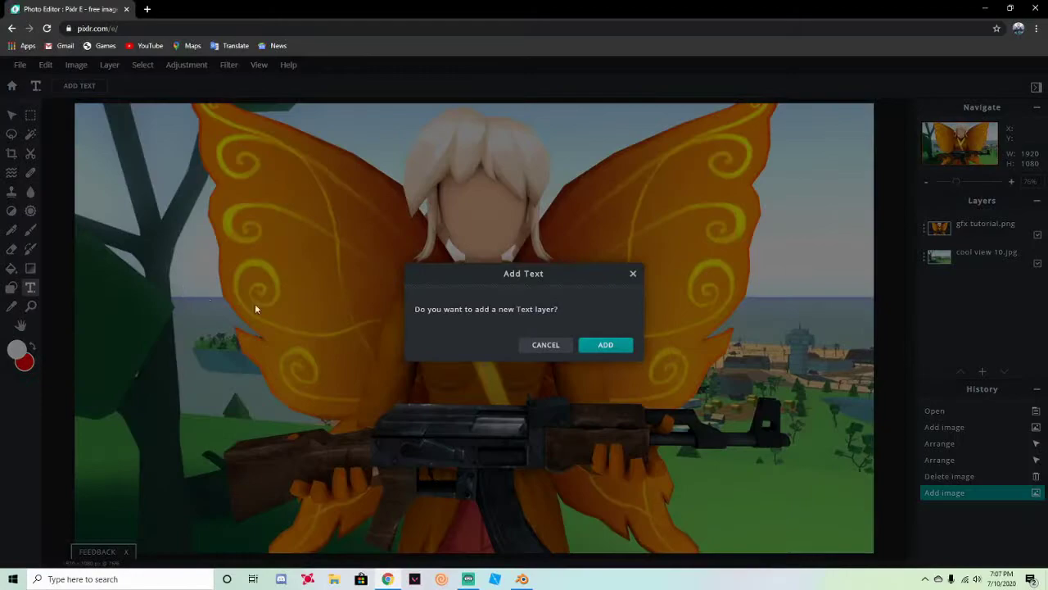
pyautogui.click(606, 345)
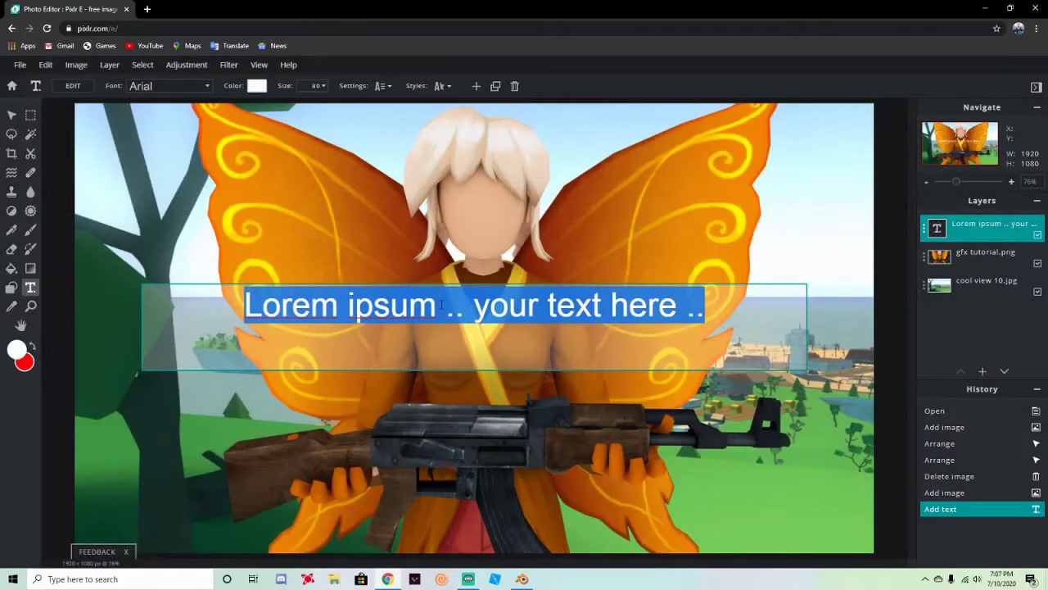
pyautogui.write('Gfx')
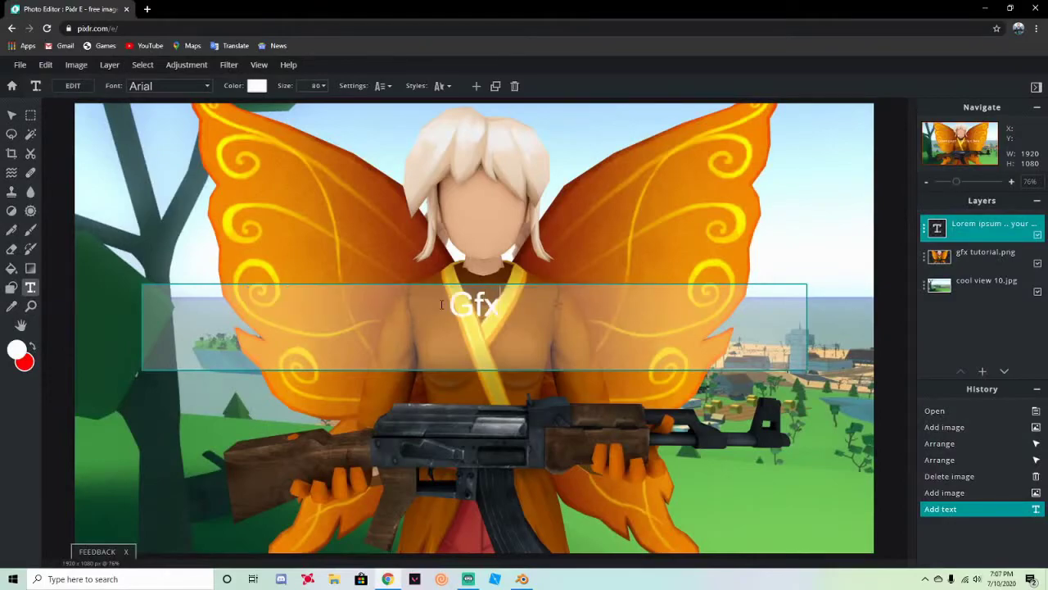
pyautogui.write(' Tut')
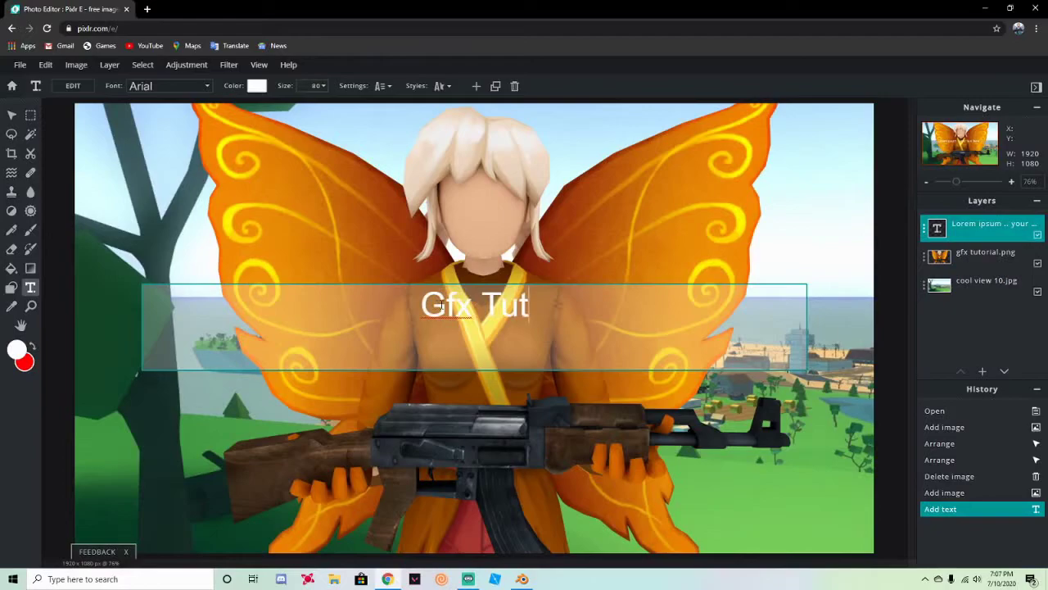
pyautogui.write('orial')
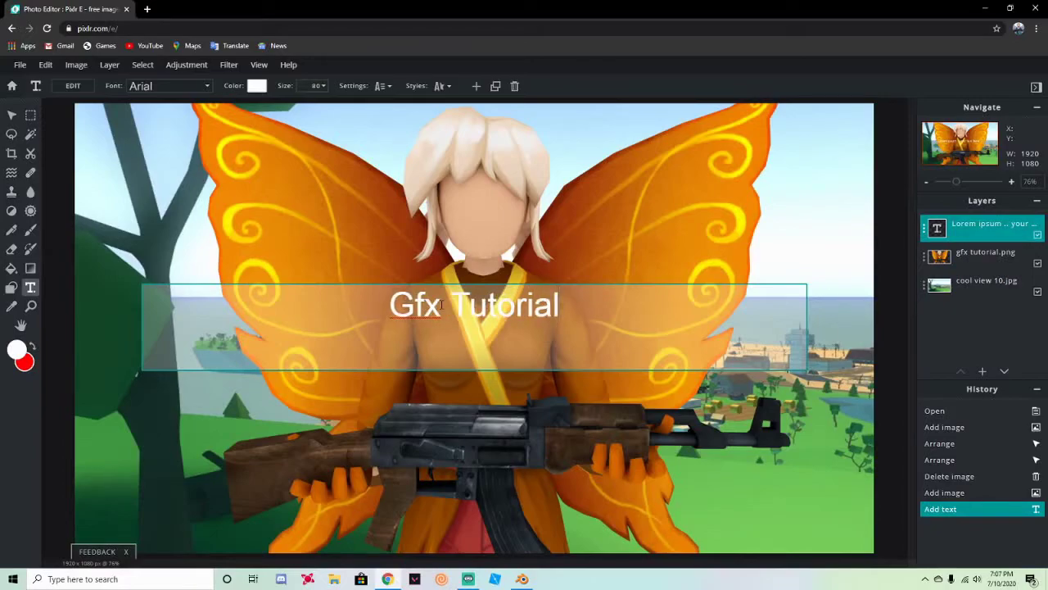
pyautogui.write('S')
pyautogui.press('BackSpace')
pyautogui.write('s')
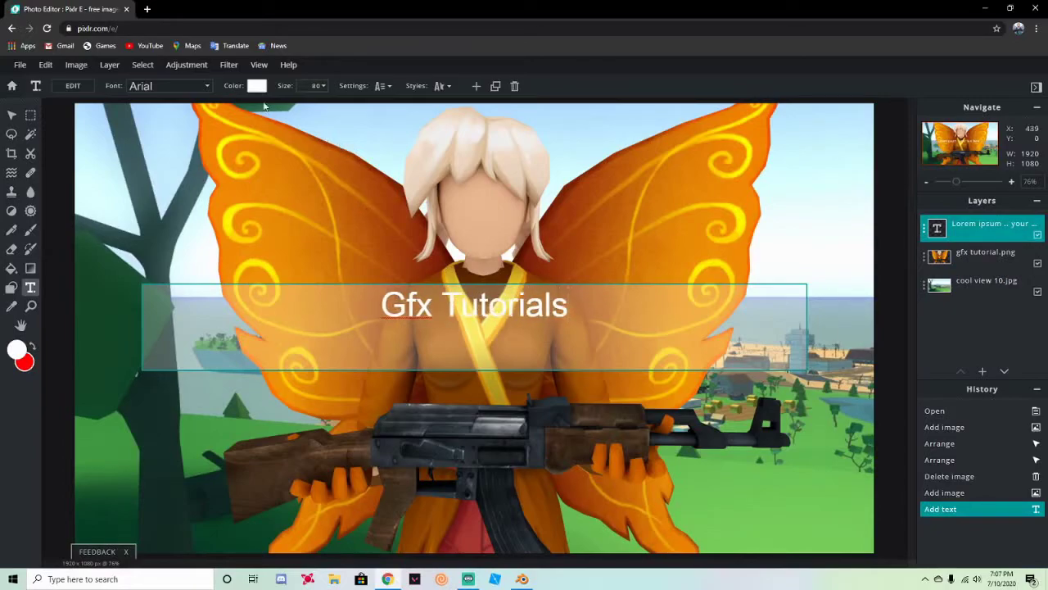
# Step: Change the font of the Gfx Tutorials text to Hippo Letto
pyautogui.moveTo(570, 308); pyautogui.dragTo(375, 306)
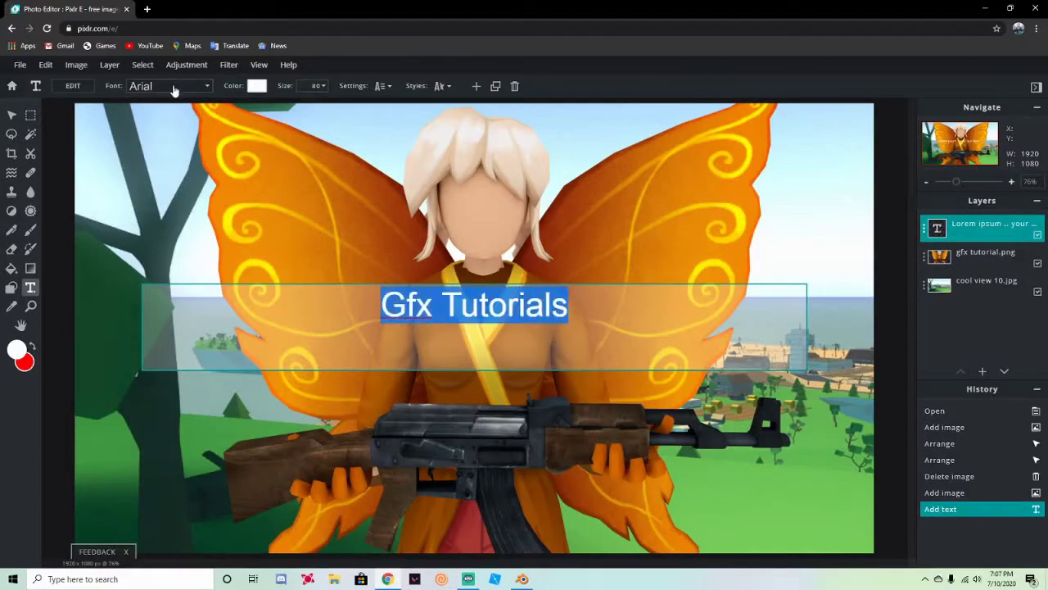
pyautogui.click(174, 89)
pyautogui.click(173, 89)
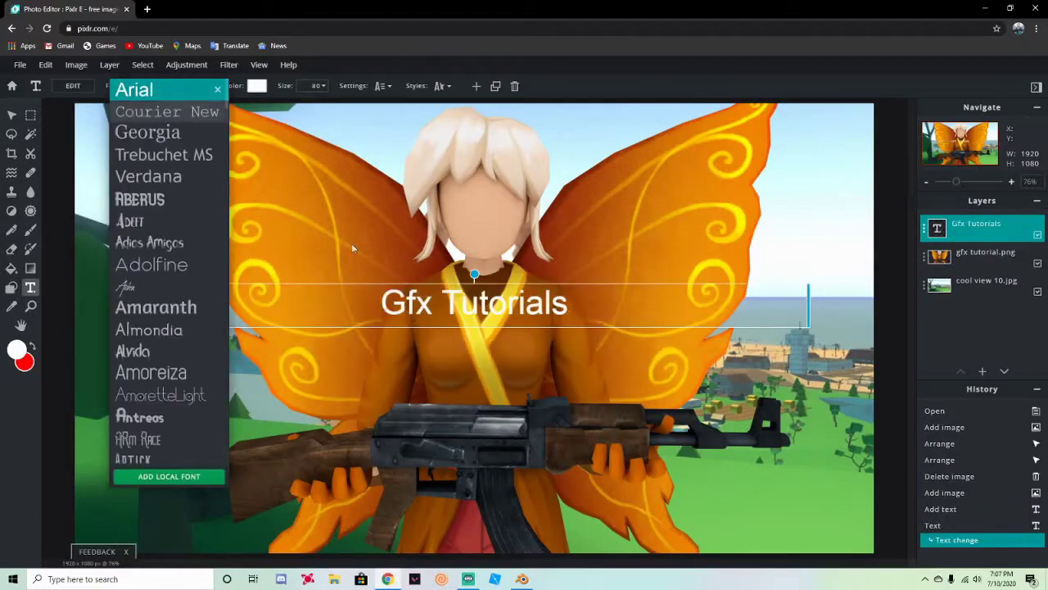
pyautogui.scroll(-10, 156, 344)
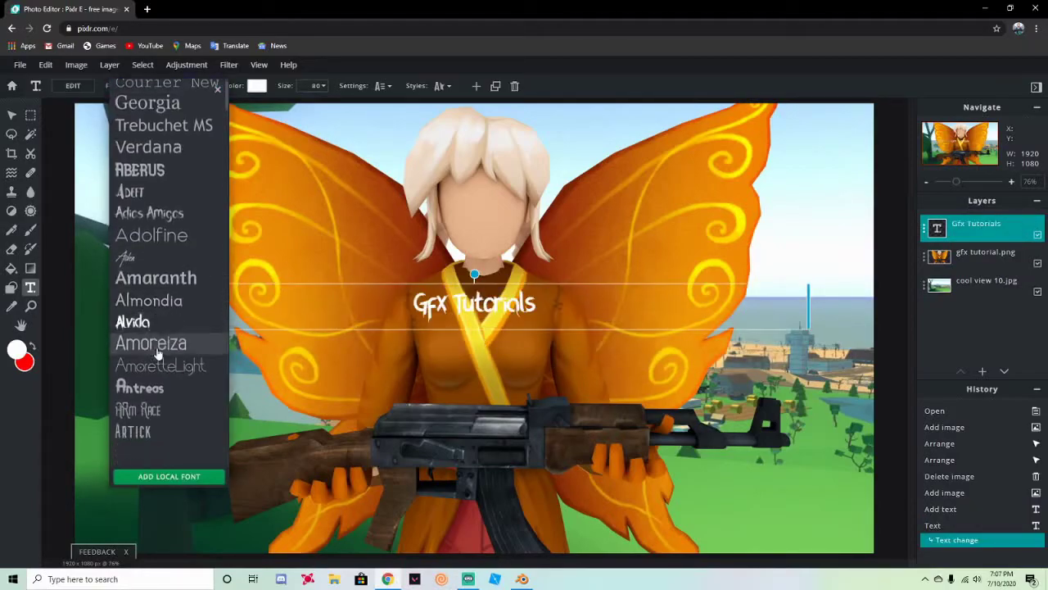
pyautogui.scroll(-15, 158, 344)
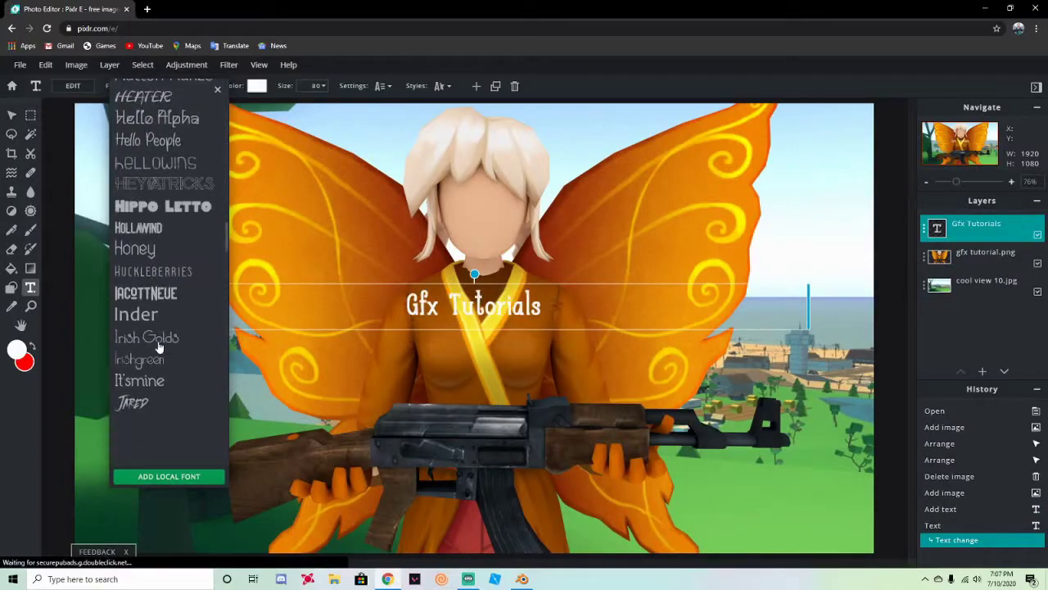
pyautogui.scroll(5, 160, 327)
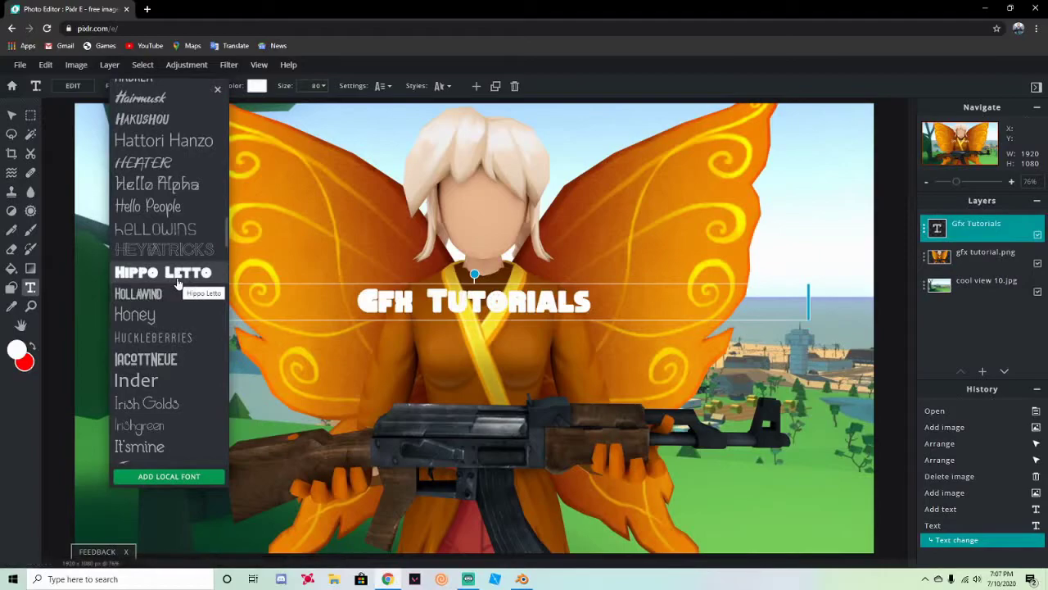
pyautogui.click(177, 283)
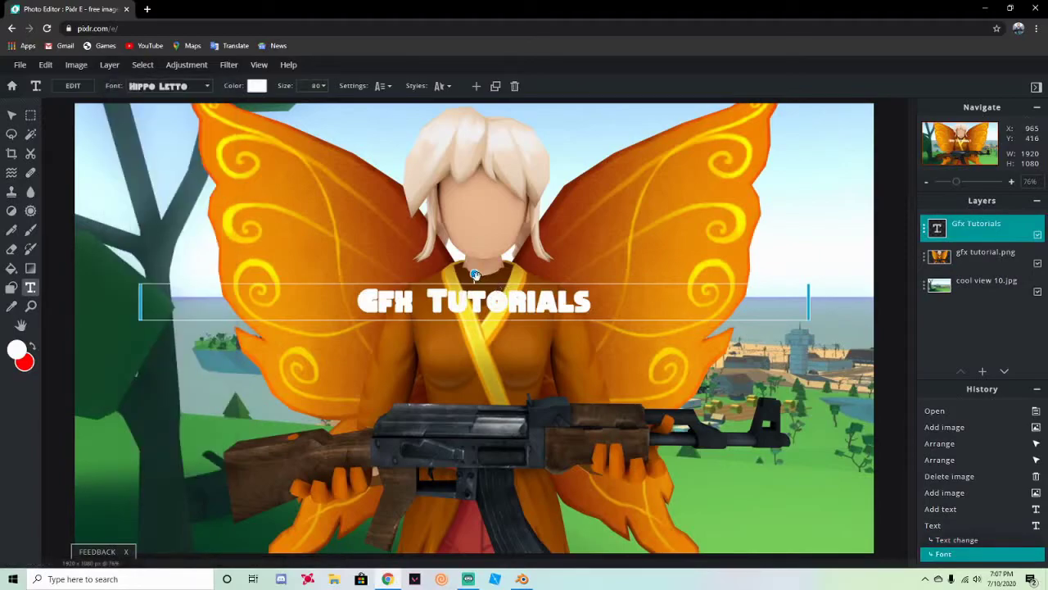
# Step: Tilt the text so it rises toward the character's hair, place it over the left wing and color it green (#2E9318)
pyautogui.moveTo(474, 272); pyautogui.dragTo(348, 217)
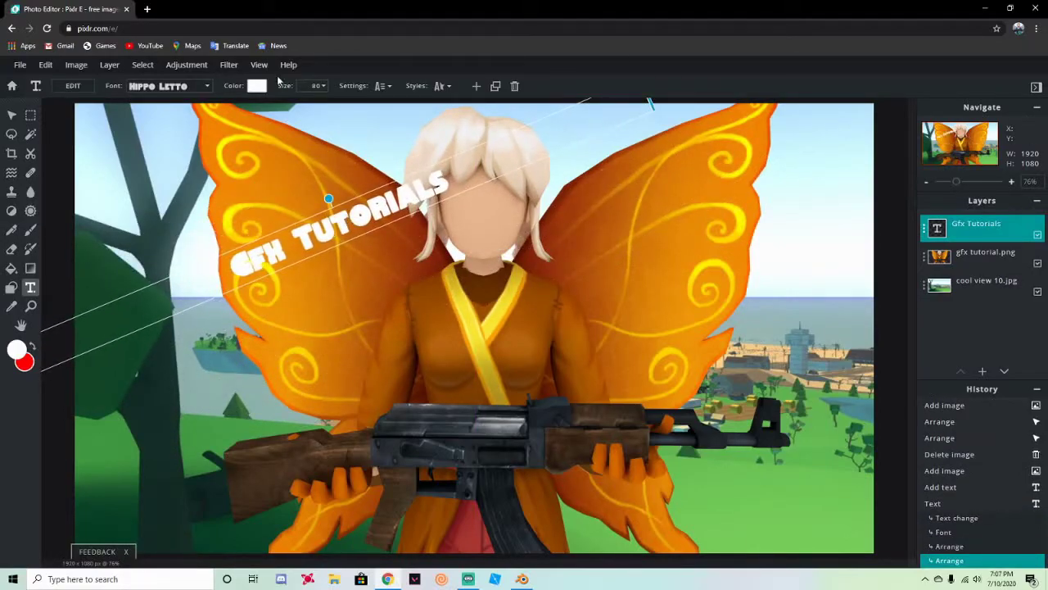
pyautogui.click(256, 86)
pyautogui.moveTo(456, 312); pyautogui.dragTo(515, 303)
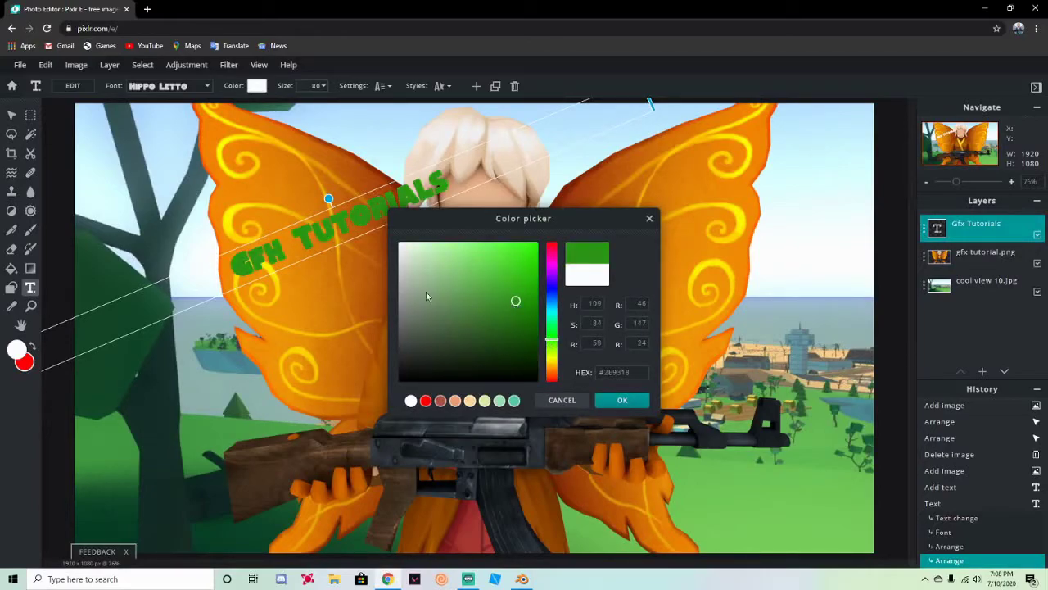
pyautogui.click(623, 399)
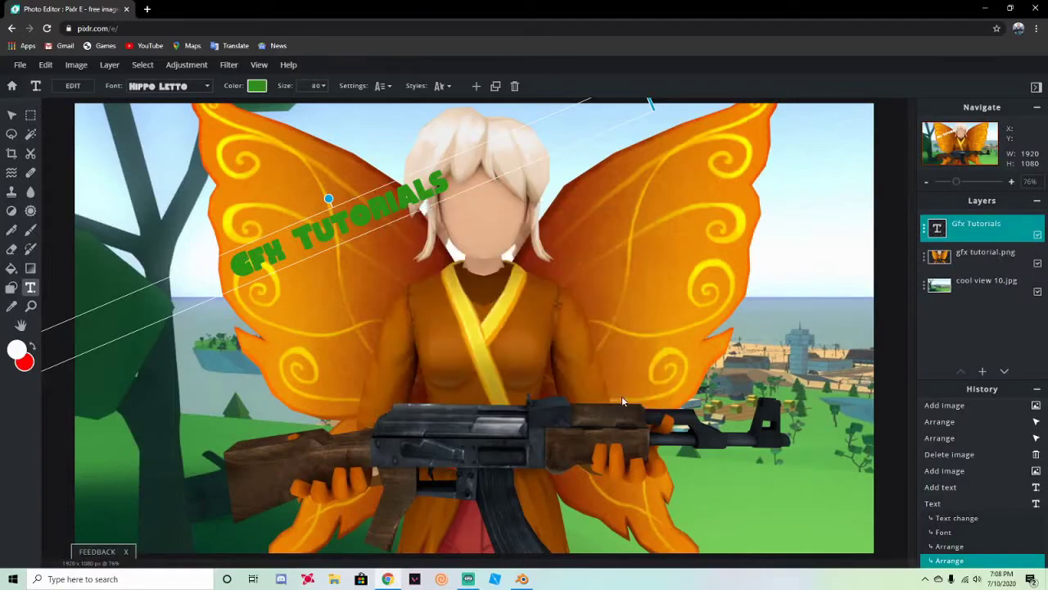
pyautogui.moveTo(383, 205); pyautogui.dragTo(365, 217)
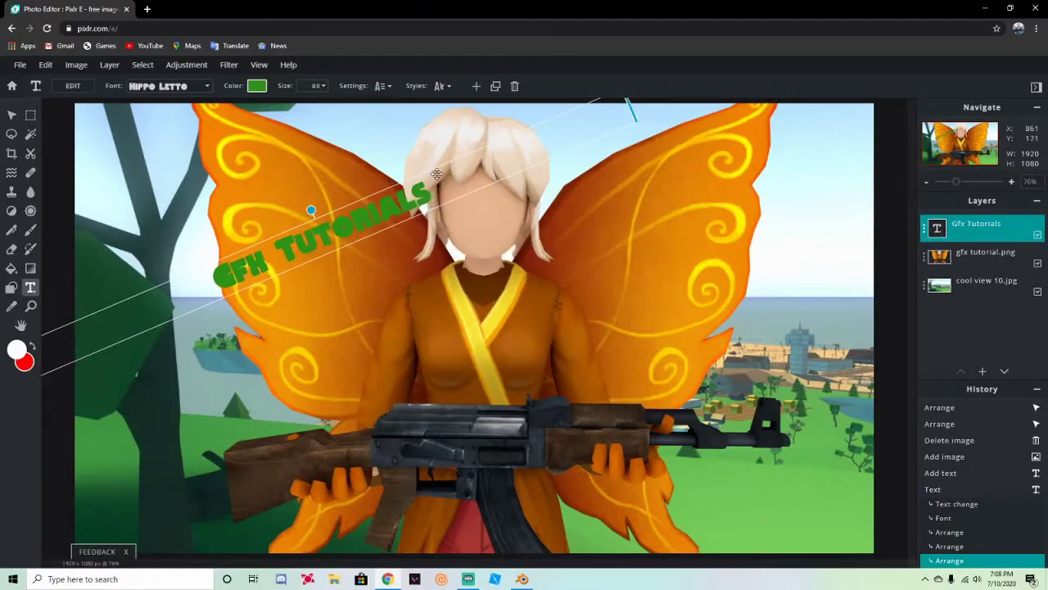
# Step: Reword the green text layer to read "Gfx Tutorial"
pyautogui.click(73, 86)
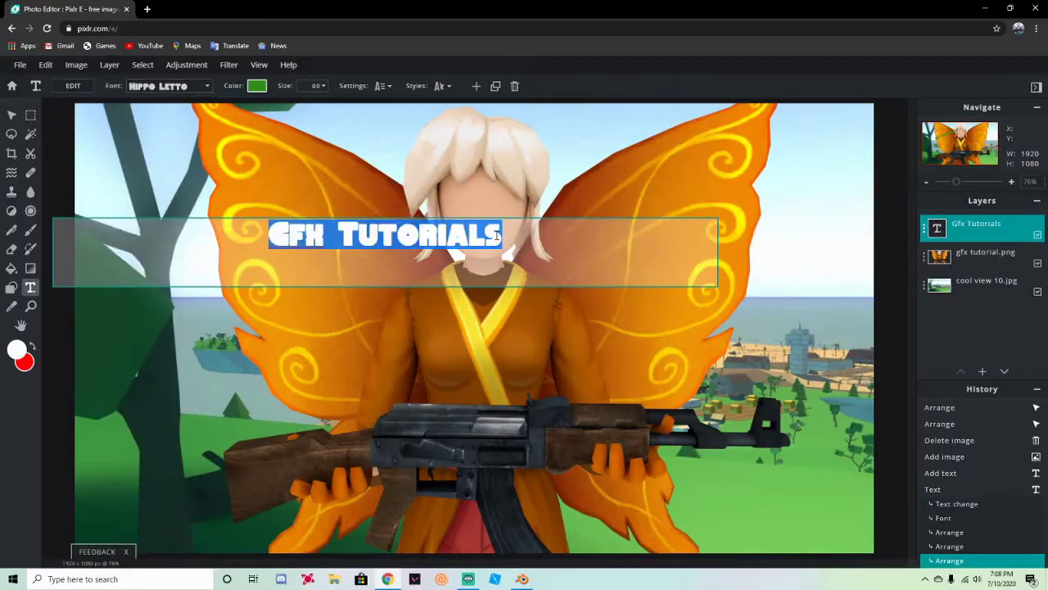
pyautogui.press('BackSpace')
pyautogui.write('G')
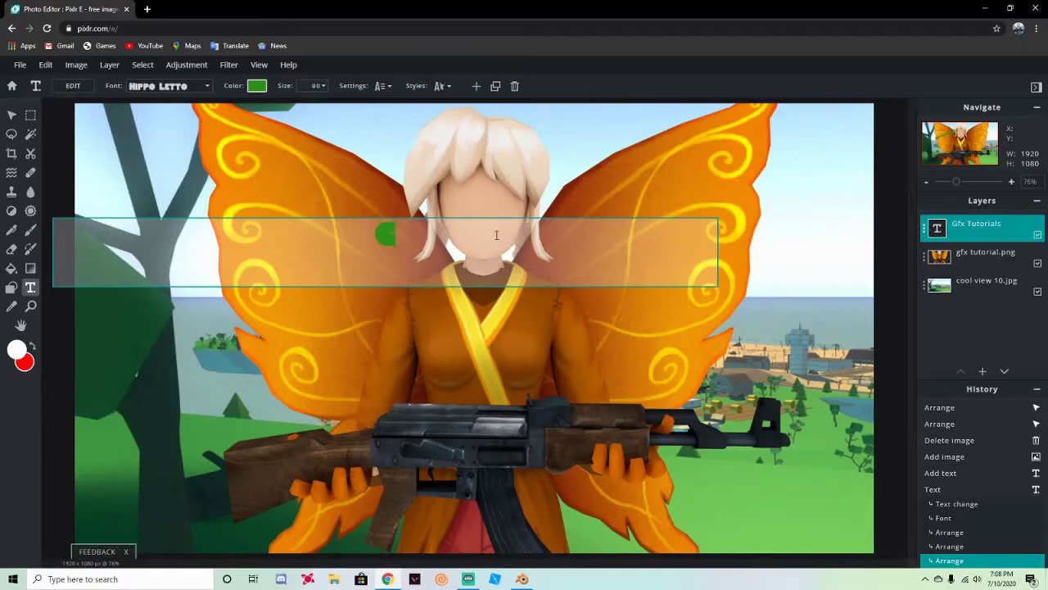
pyautogui.write('Fz=x')
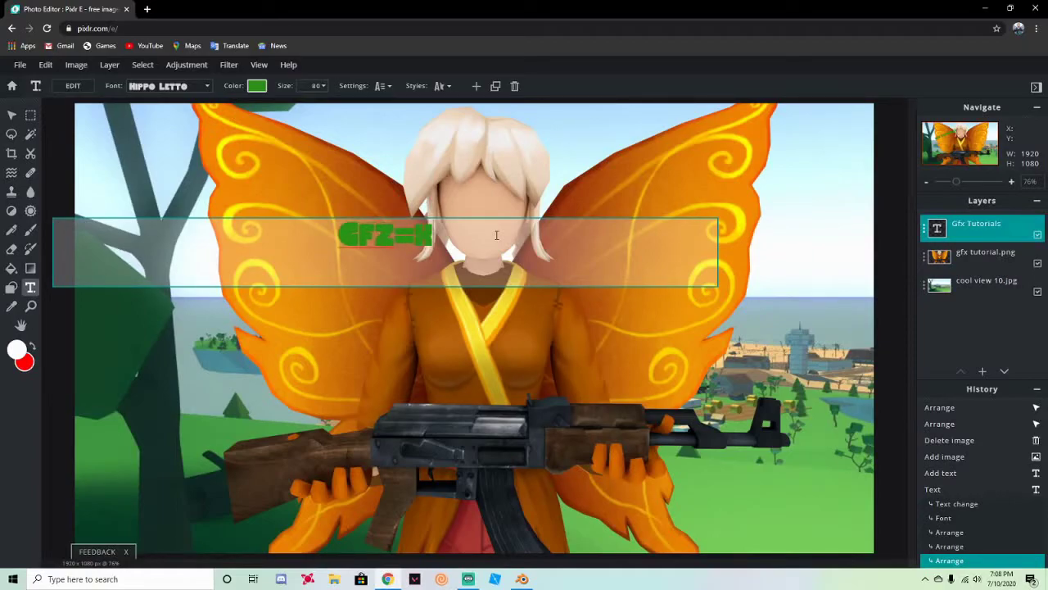
pyautogui.press('BackSpace')
pyautogui.press('BackSpace')
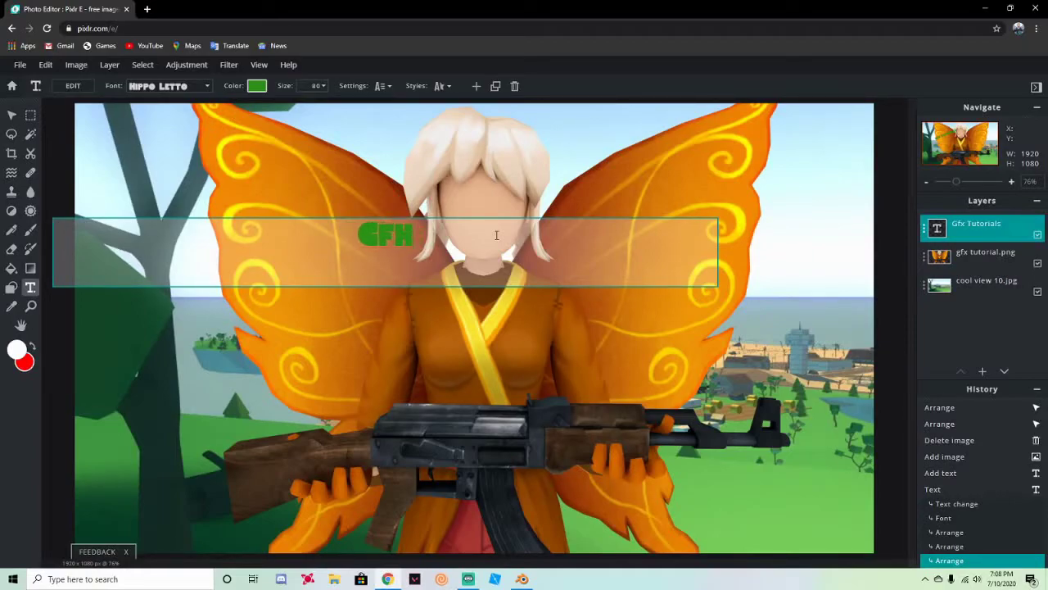
pyautogui.write('Tut')
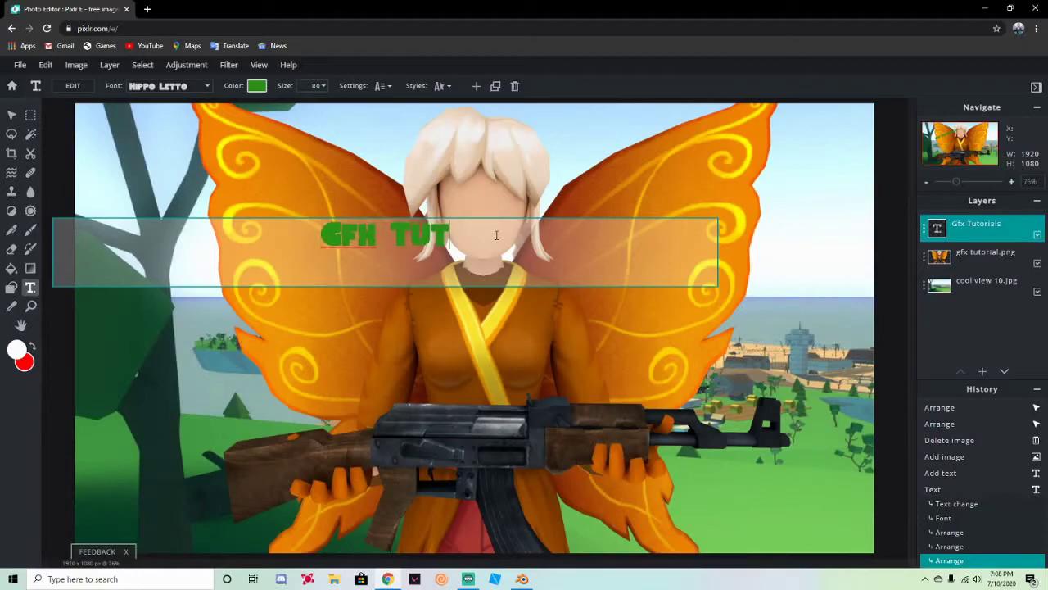
pyautogui.write('orial')
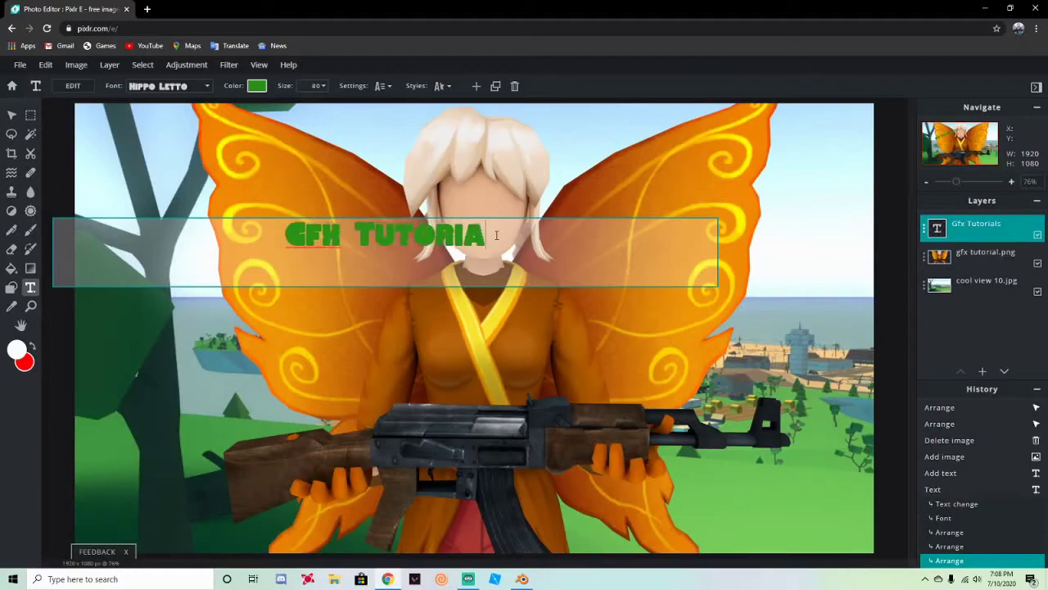
pyautogui.click(443, 163)
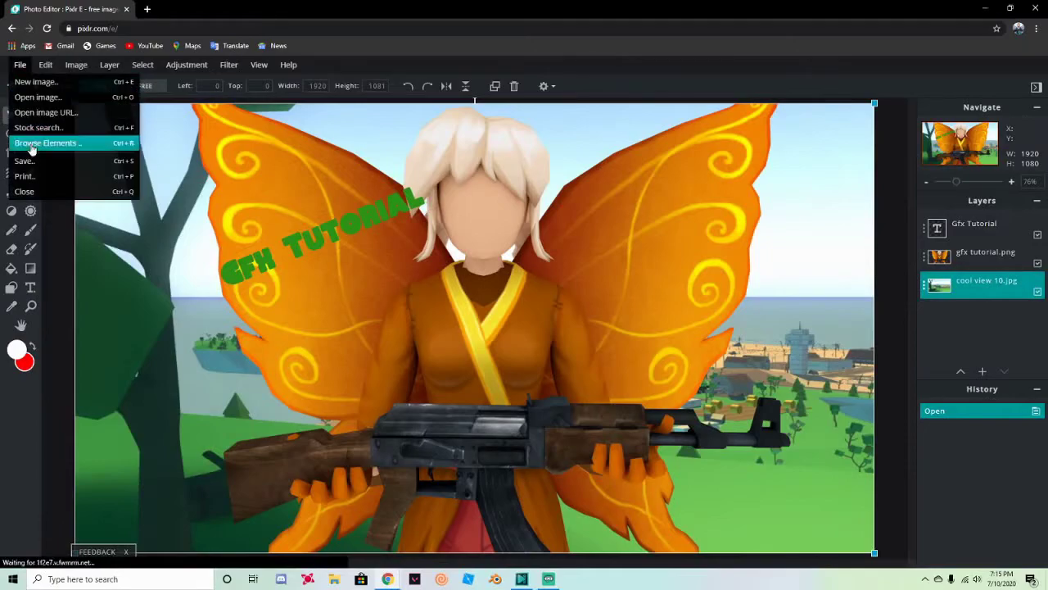
# Step: Save the composition as a high-quality JPG named "gfx tutorial done" and close the save dialog
pyautogui.click(23, 160)
pyautogui.click(569, 239)
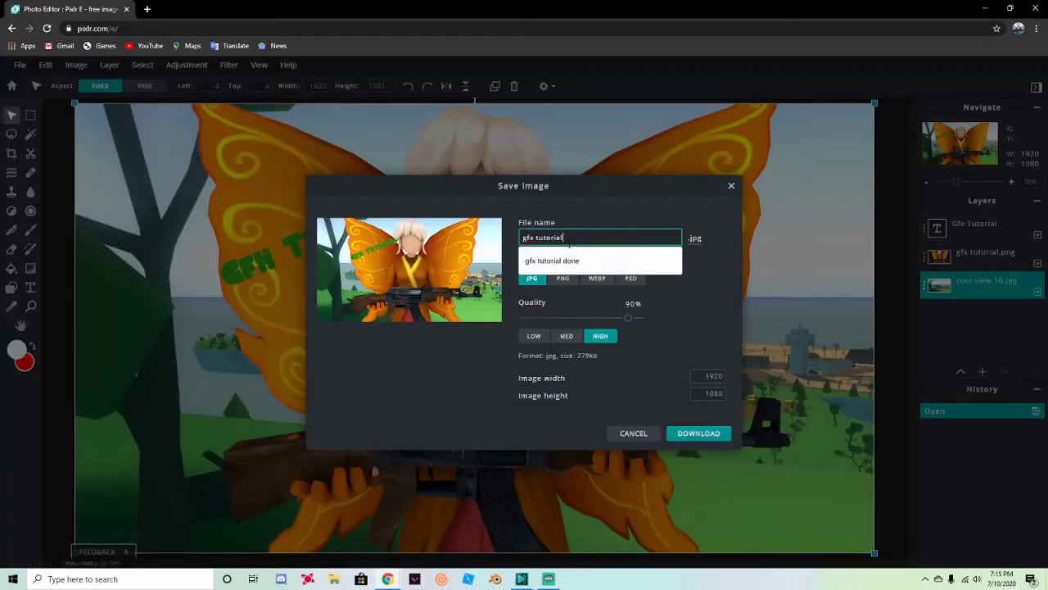
pyautogui.click(604, 260)
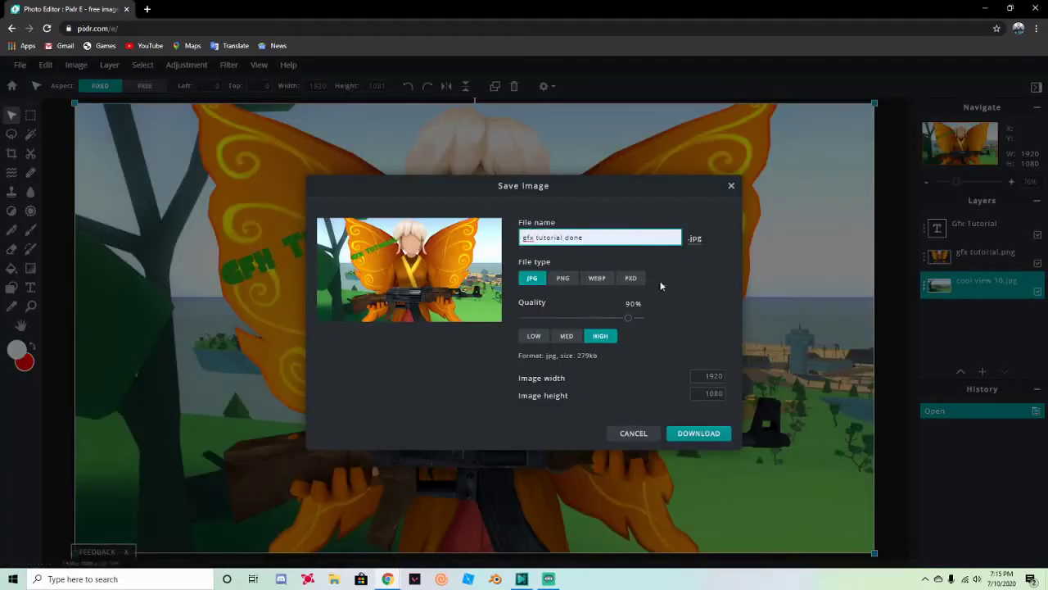
pyautogui.click(688, 436)
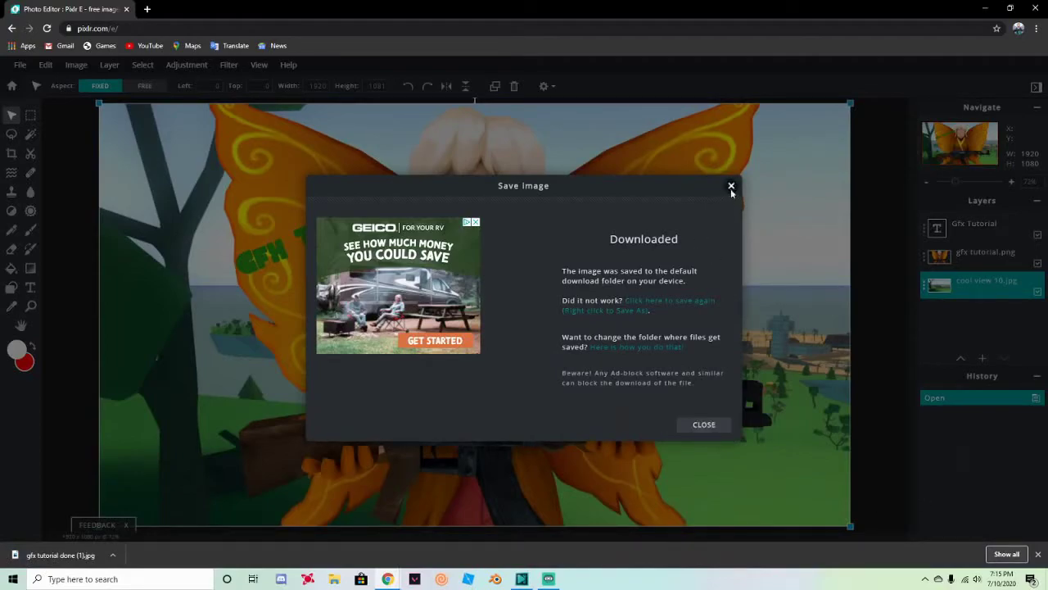
pyautogui.click(731, 188)
# Step: View the downloaded JPG in the Photos app, close it, dismiss the download notice and minimize the browser
pyautogui.click(63, 557)
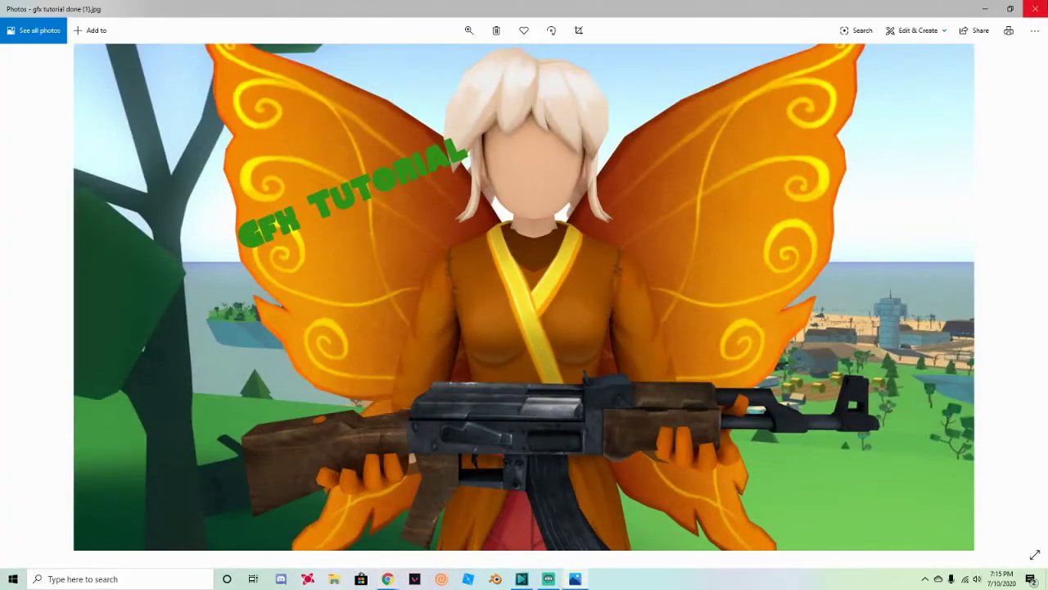
pyautogui.click(1035, 8)
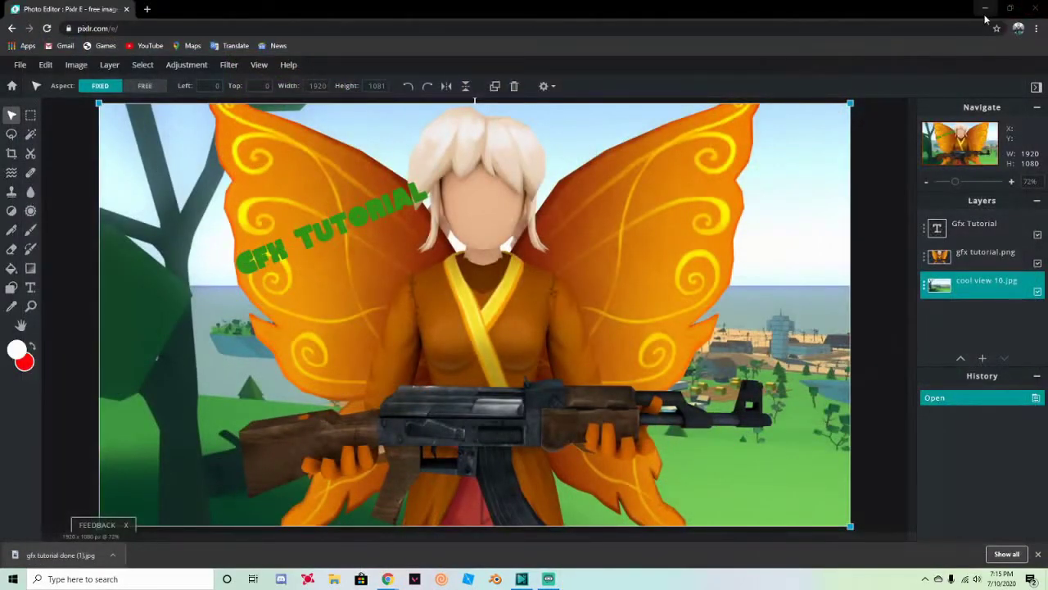
pyautogui.click(1036, 554)
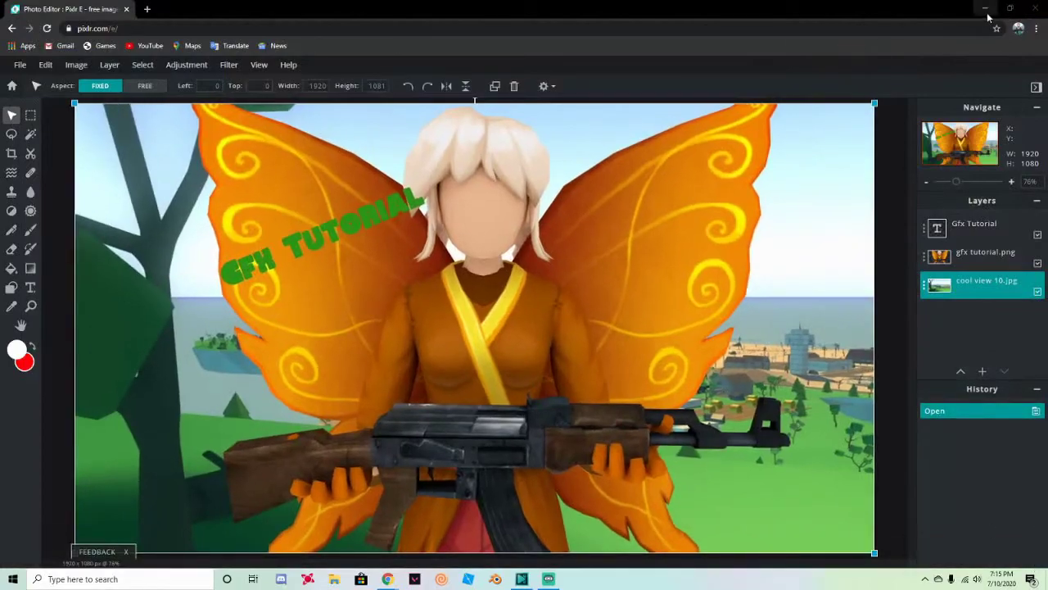
pyautogui.click(985, 10)
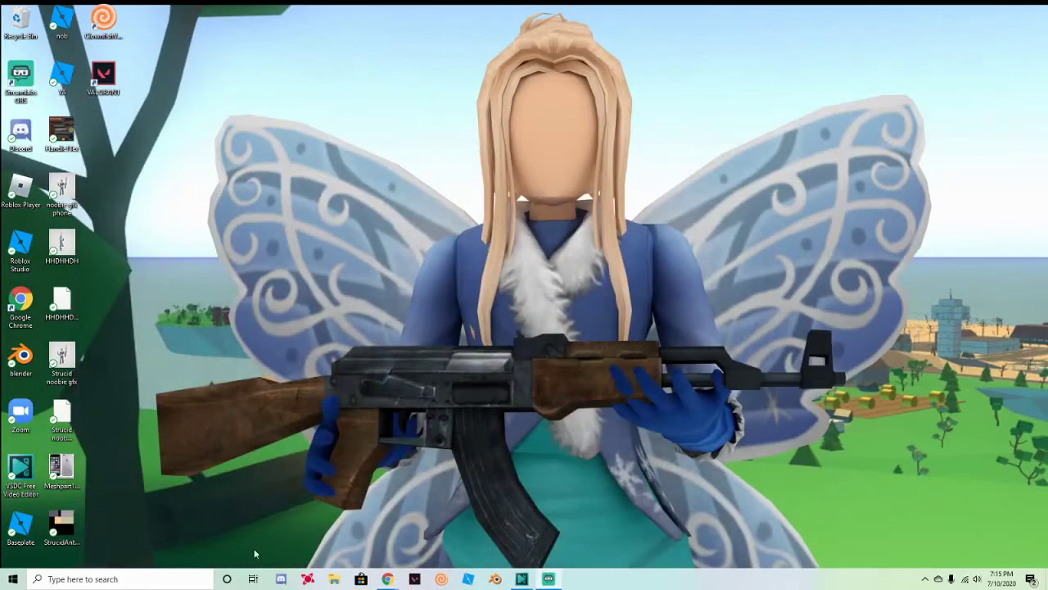